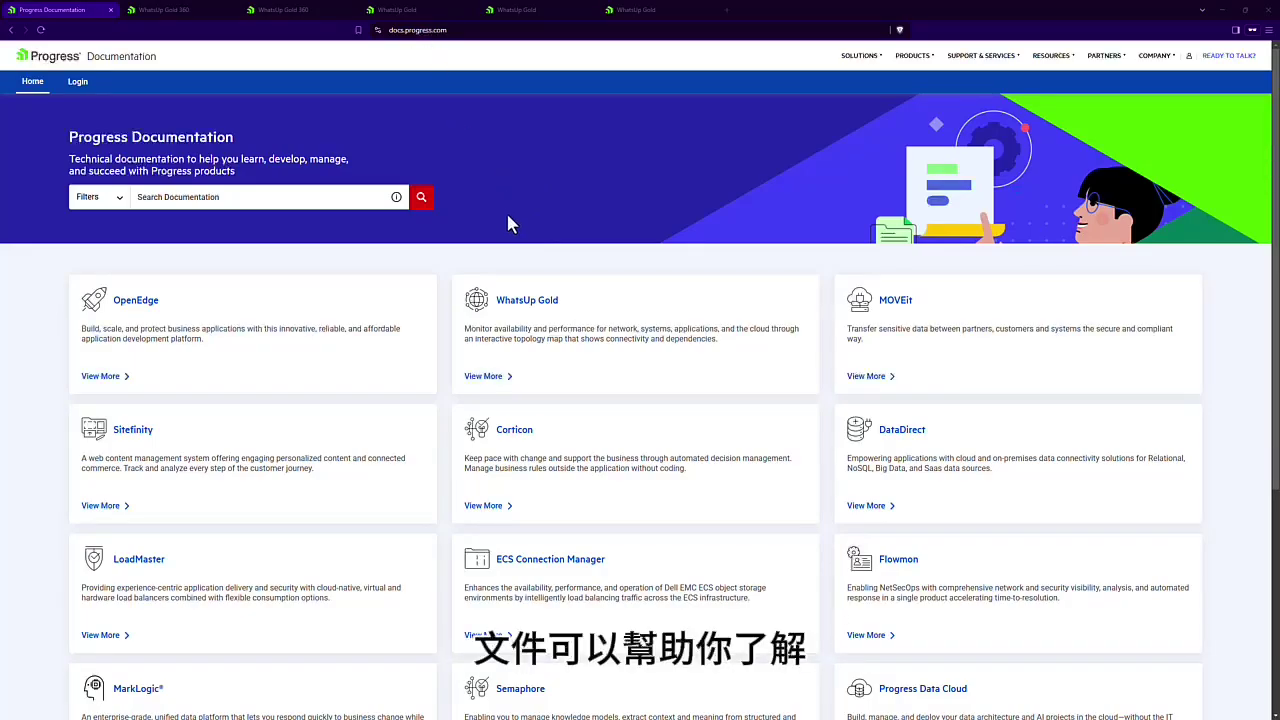
- Open the WhatsUp Gold 360 version 1.0 release notes in the WhatsUp Gold section of the Progress documentation
click(517, 305)
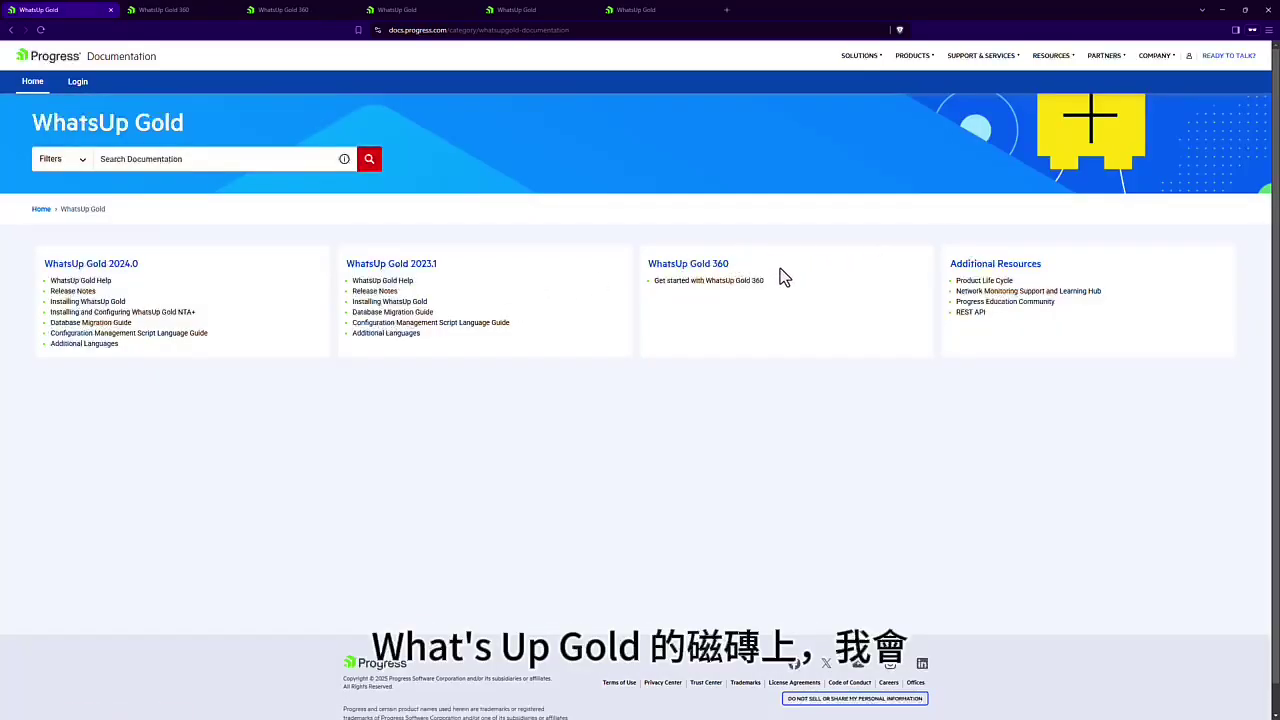
click(691, 288)
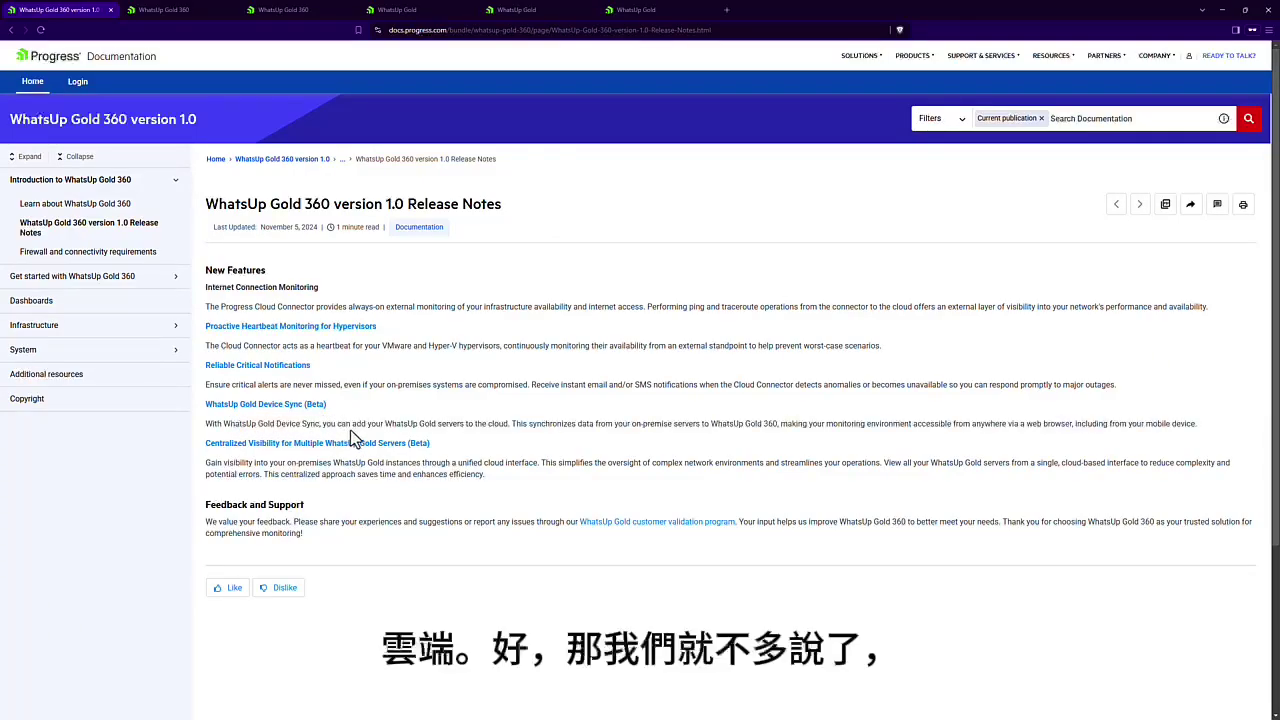
- Switch to the WhatsUp Gold 360 portal and open its list of infrastructure connectors
click(165, 11)
click(104, 348)
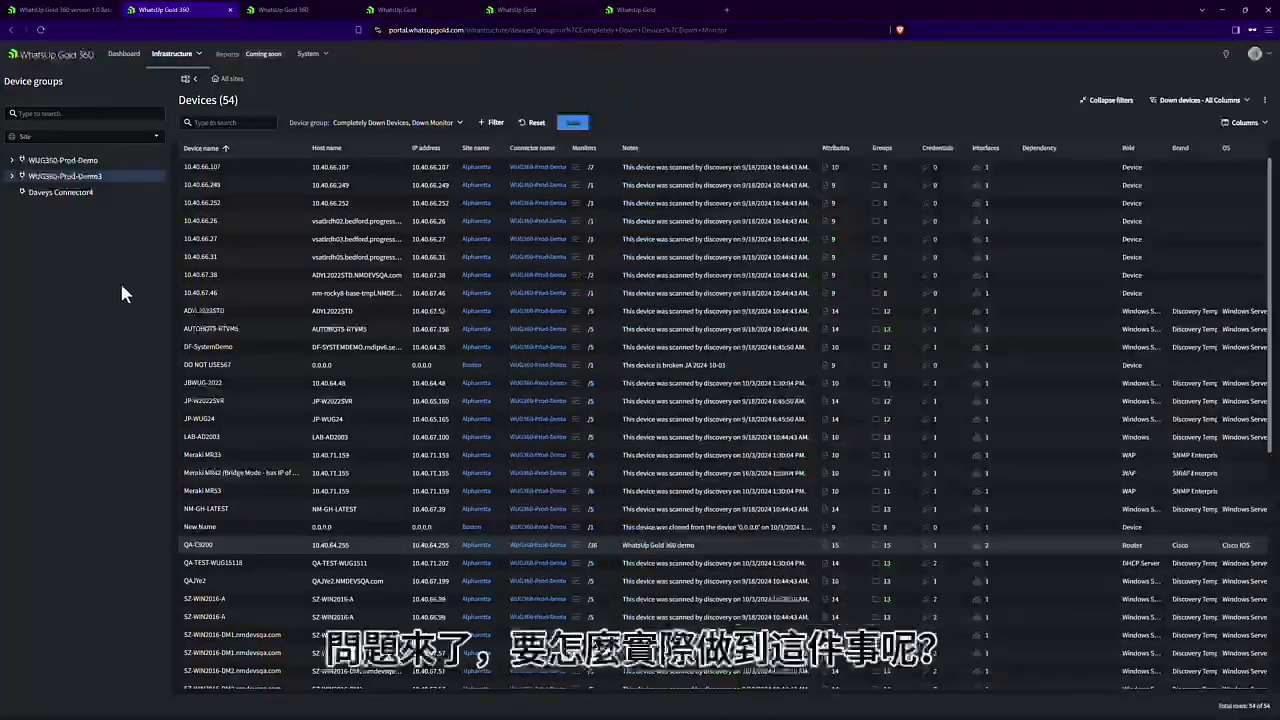
click(178, 56)
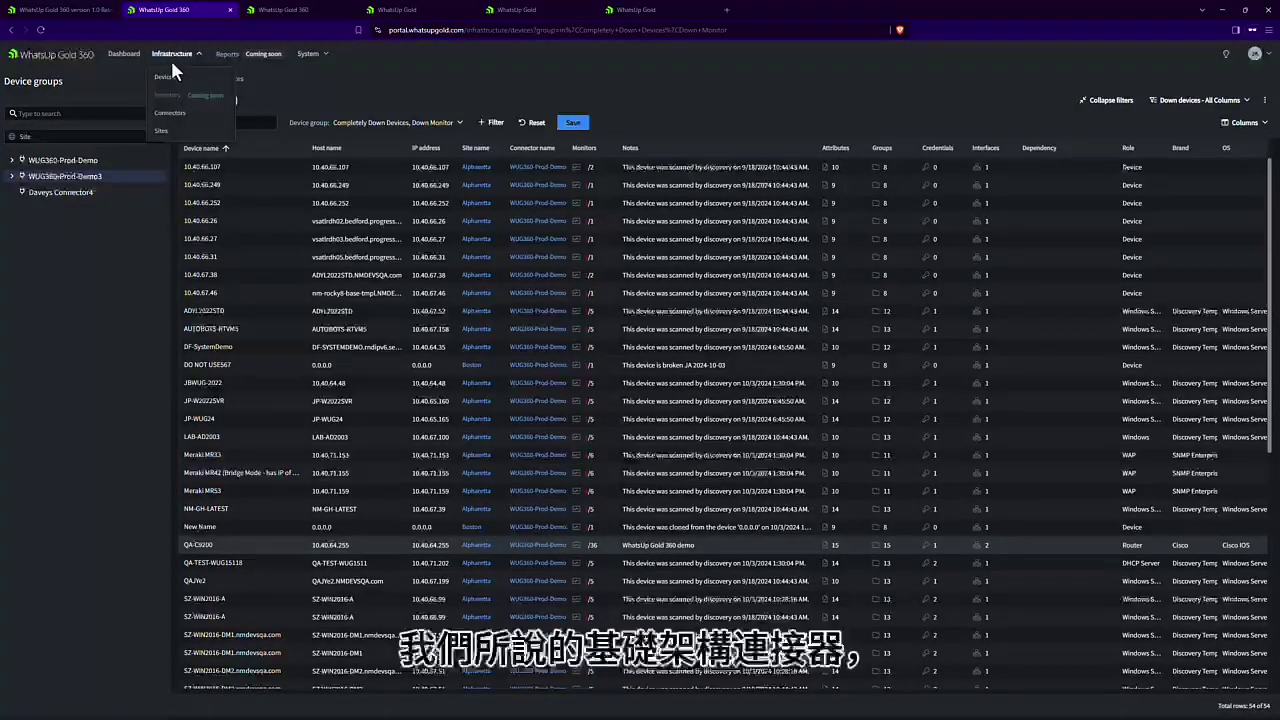
click(172, 113)
- Explore the new connector form with the Microsoft Hyper-V, Azure and VMware hypervisors, and leave it without adding a connector
click(44, 136)
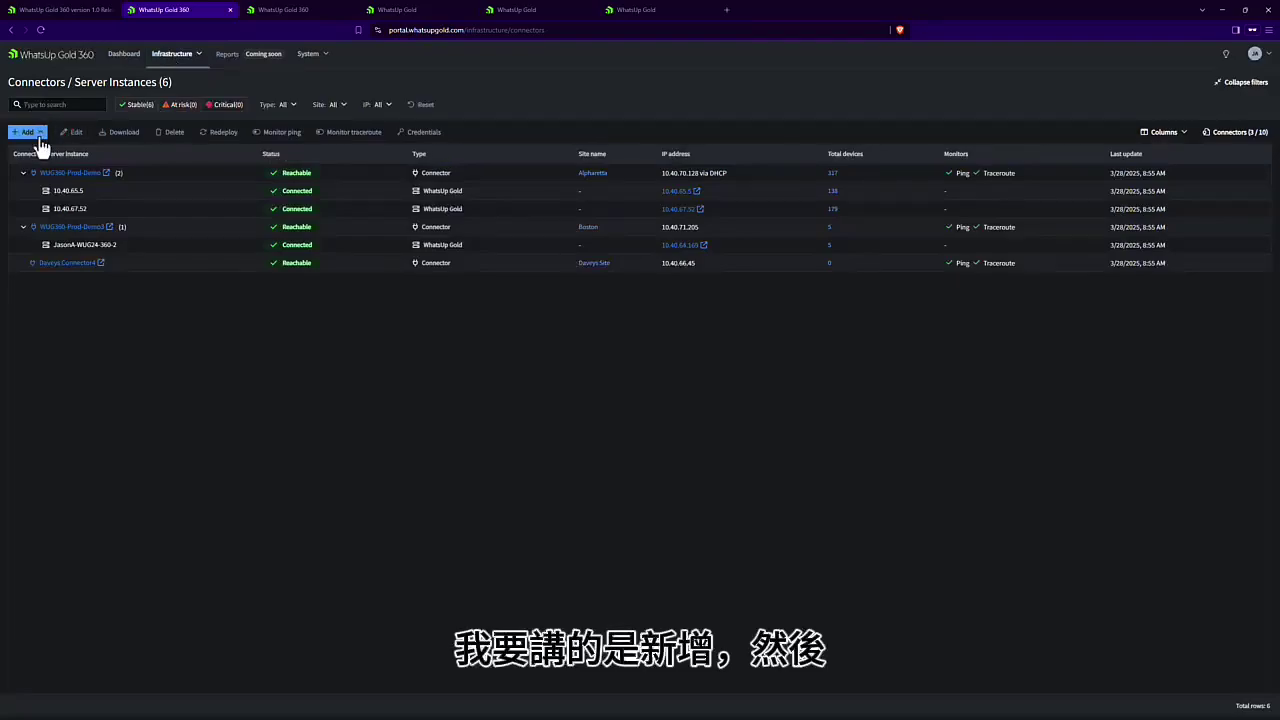
click(44, 152)
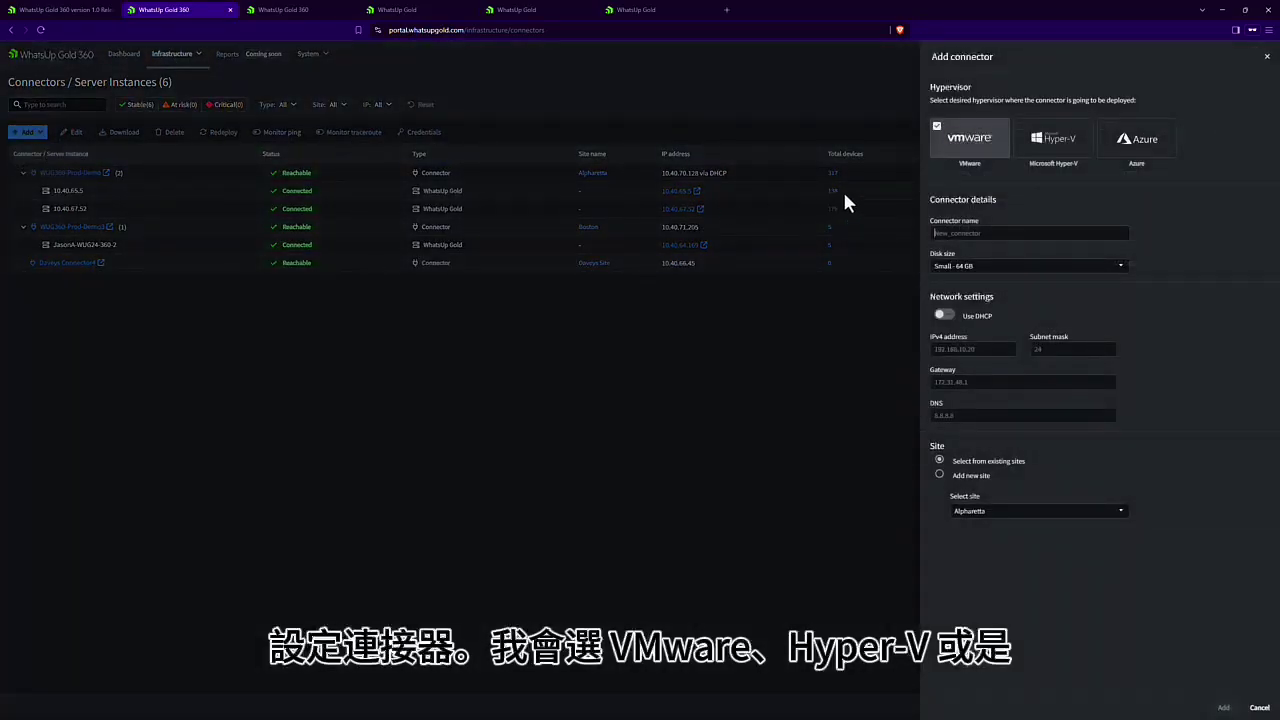
click(1043, 147)
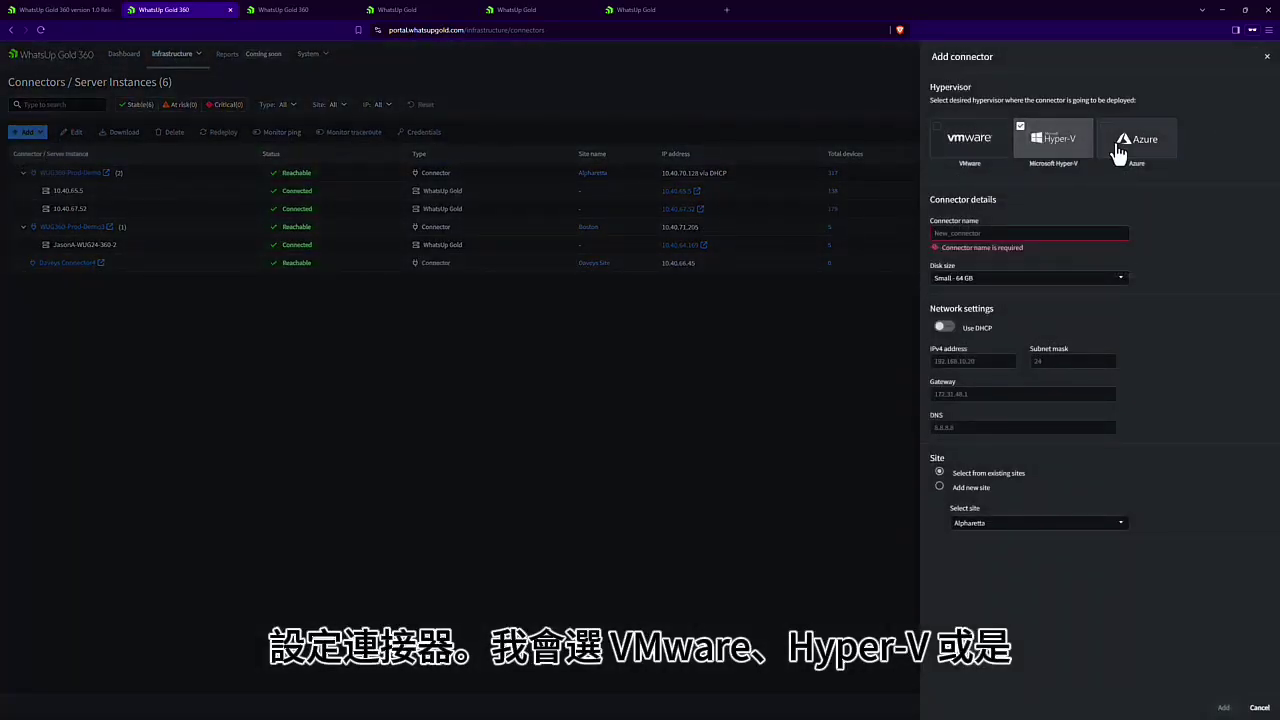
click(1120, 145)
click(970, 145)
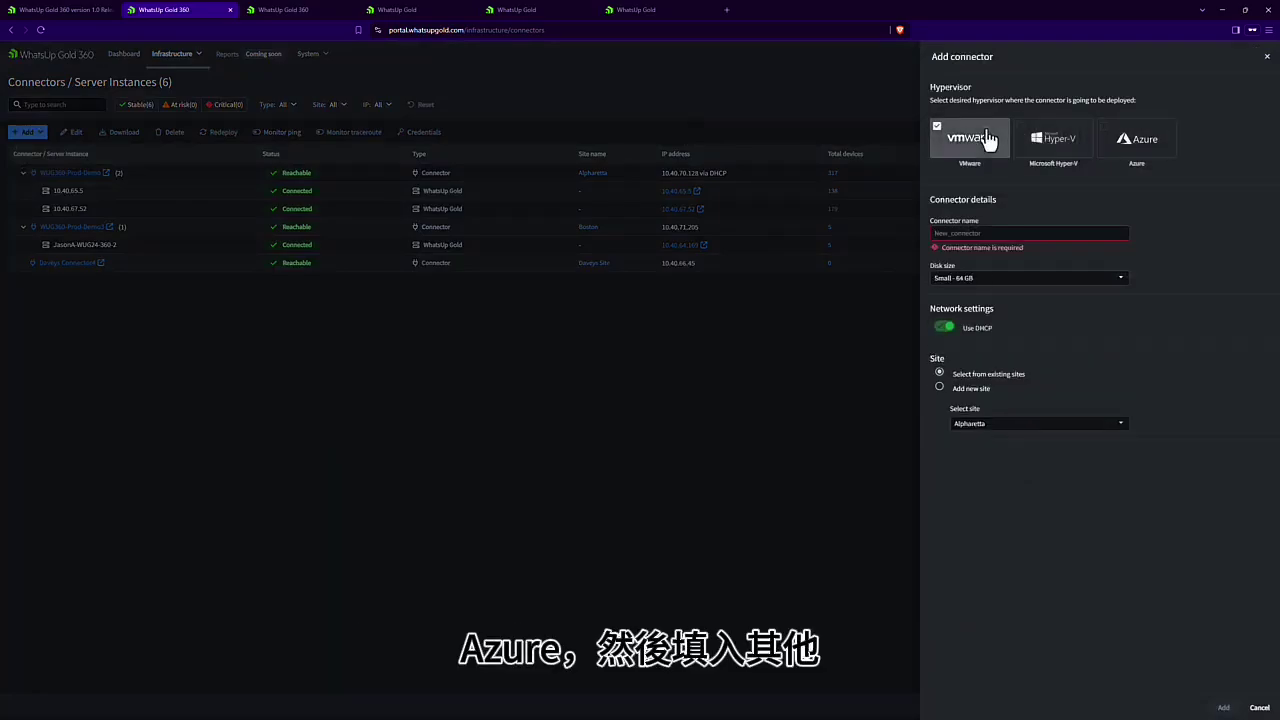
click(966, 232)
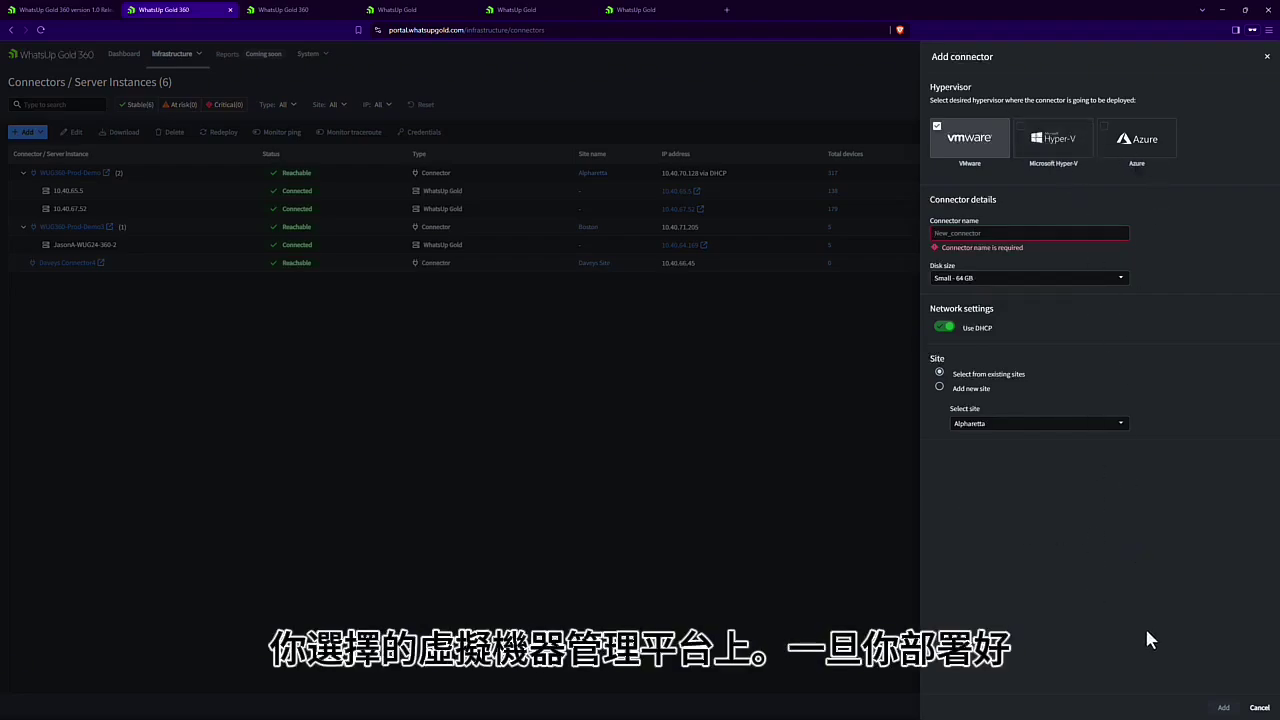
click(1258, 708)
- Examine the Connection stats dashboard, including the hop-by-hop details of the first WUG360-Prod traceroute entry
click(215, 173)
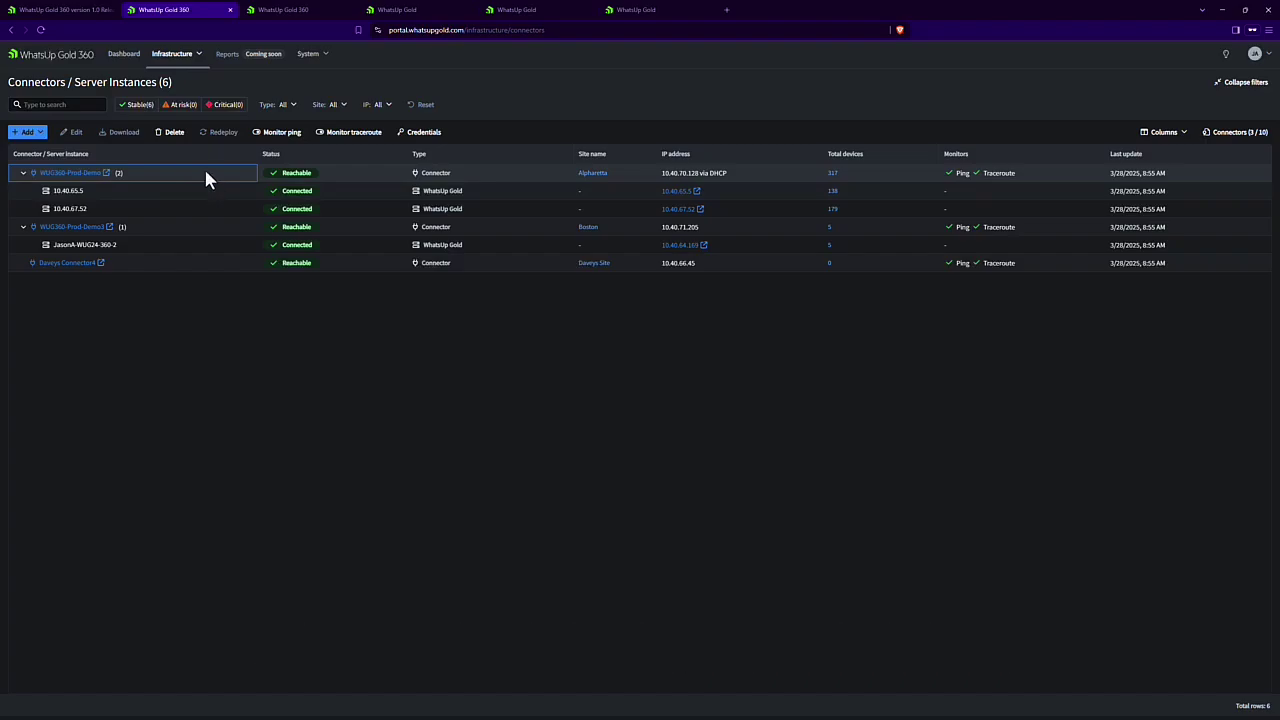
click(123, 54)
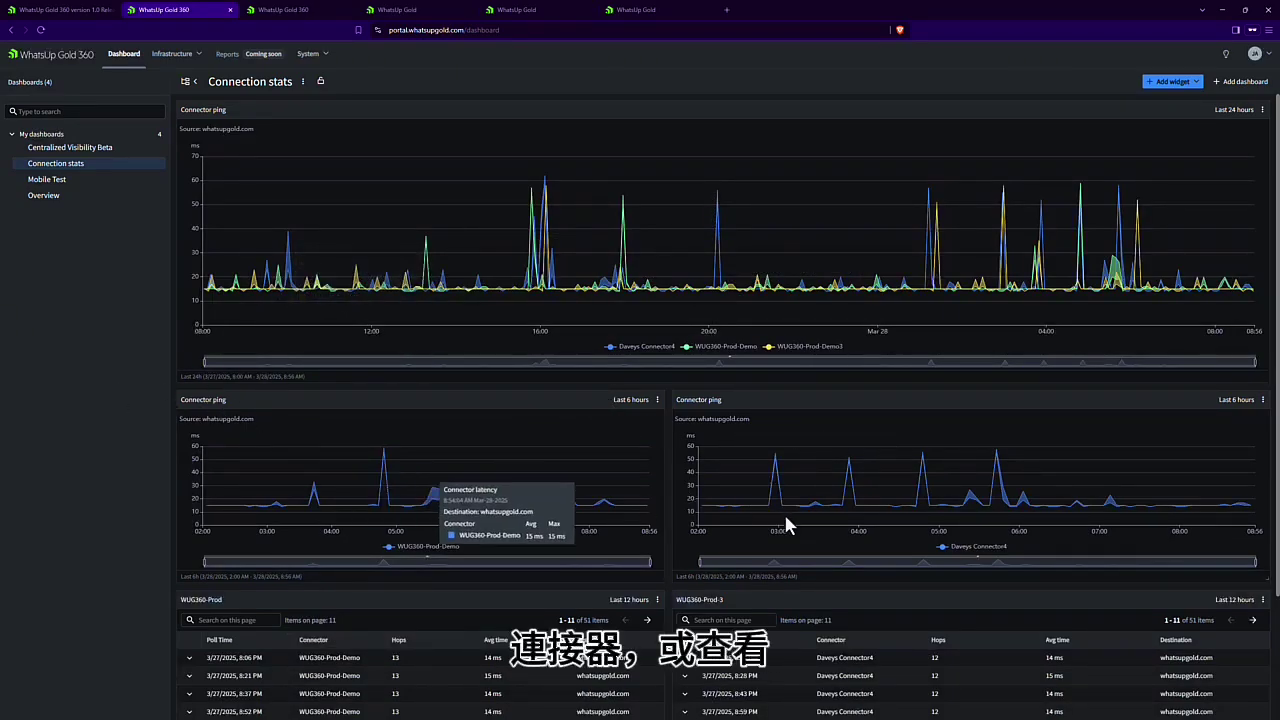
scroll(800, 545, down, 1)
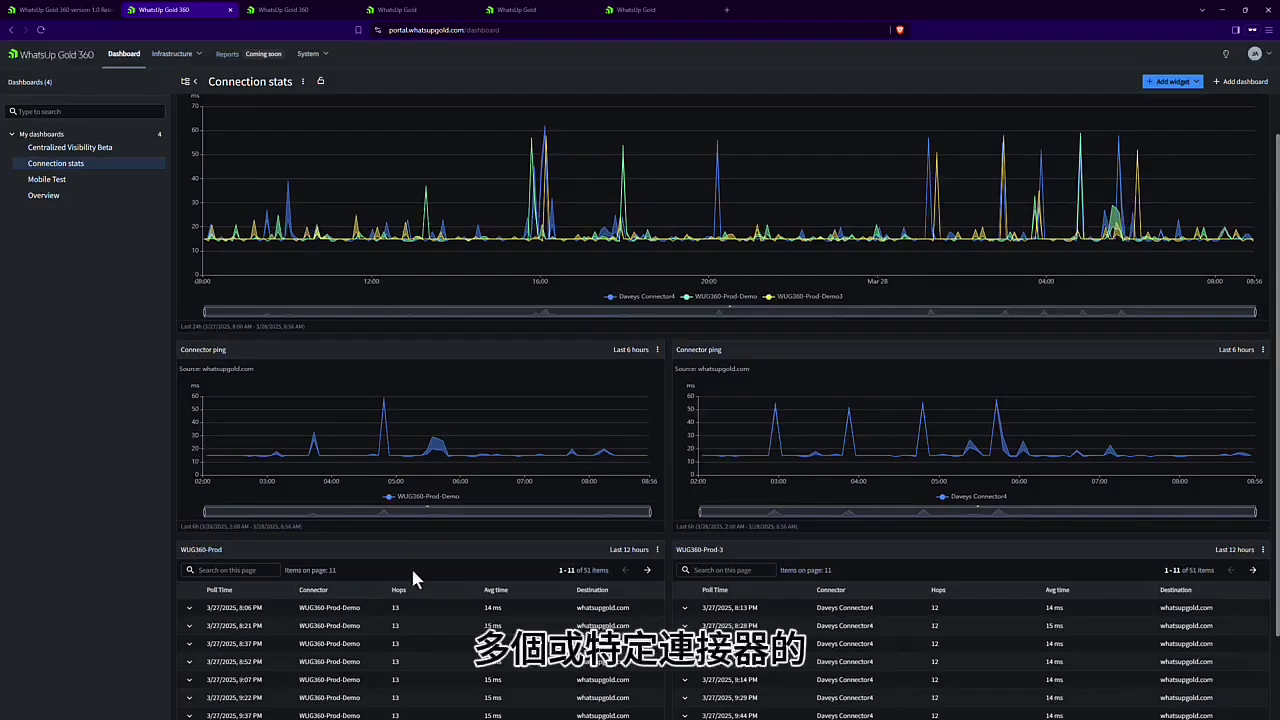
click(189, 607)
scroll(420, 677, down, 2)
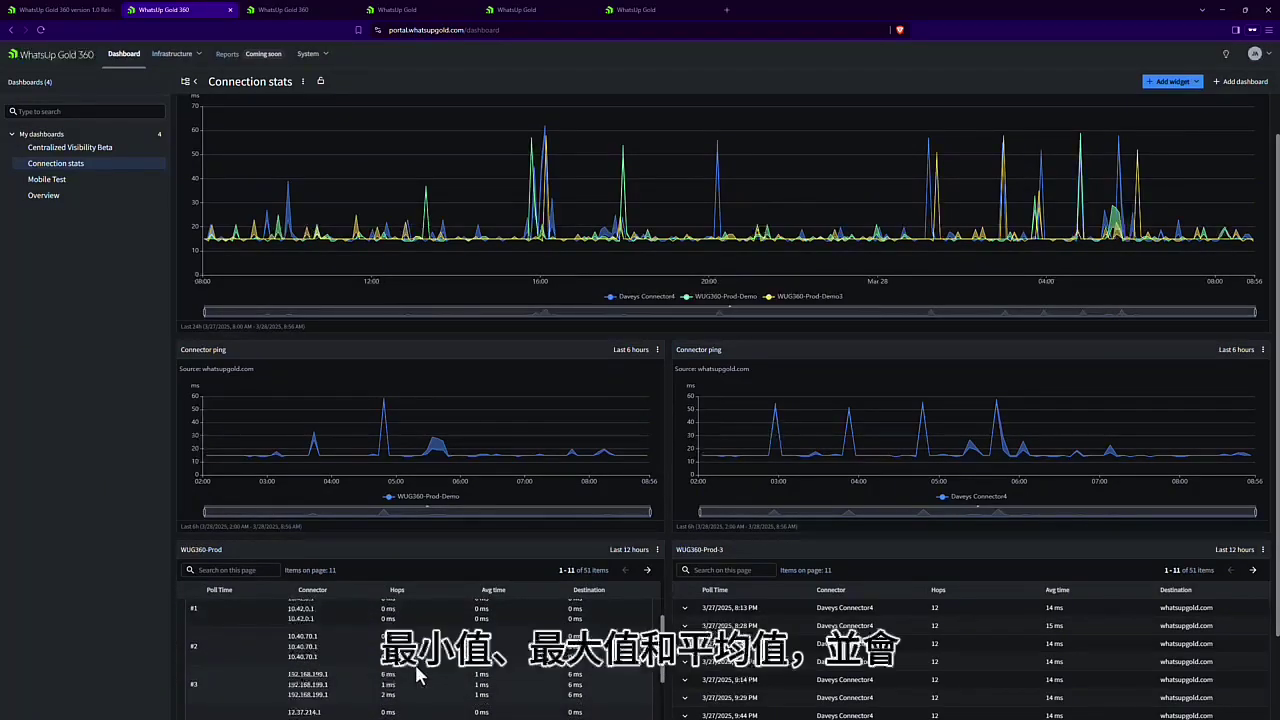
scroll(420, 677, up, 2)
scroll(430, 670, down, 5)
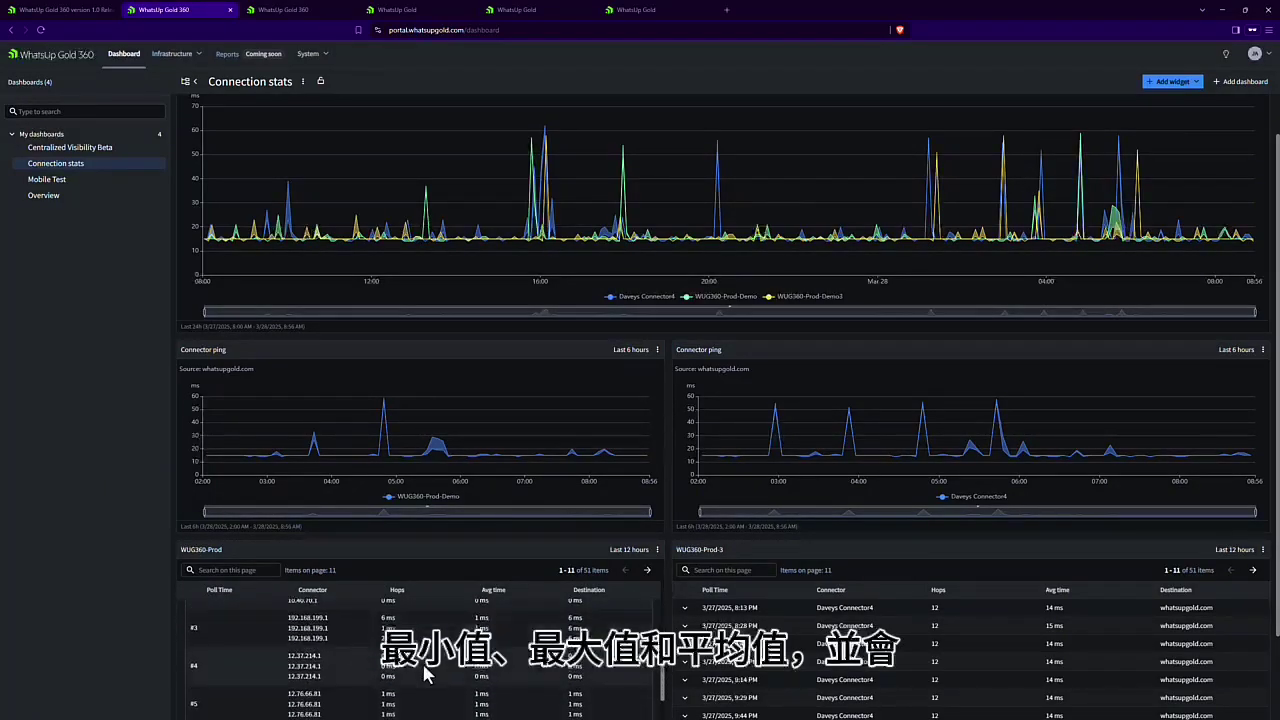
scroll(432, 660, down, 5)
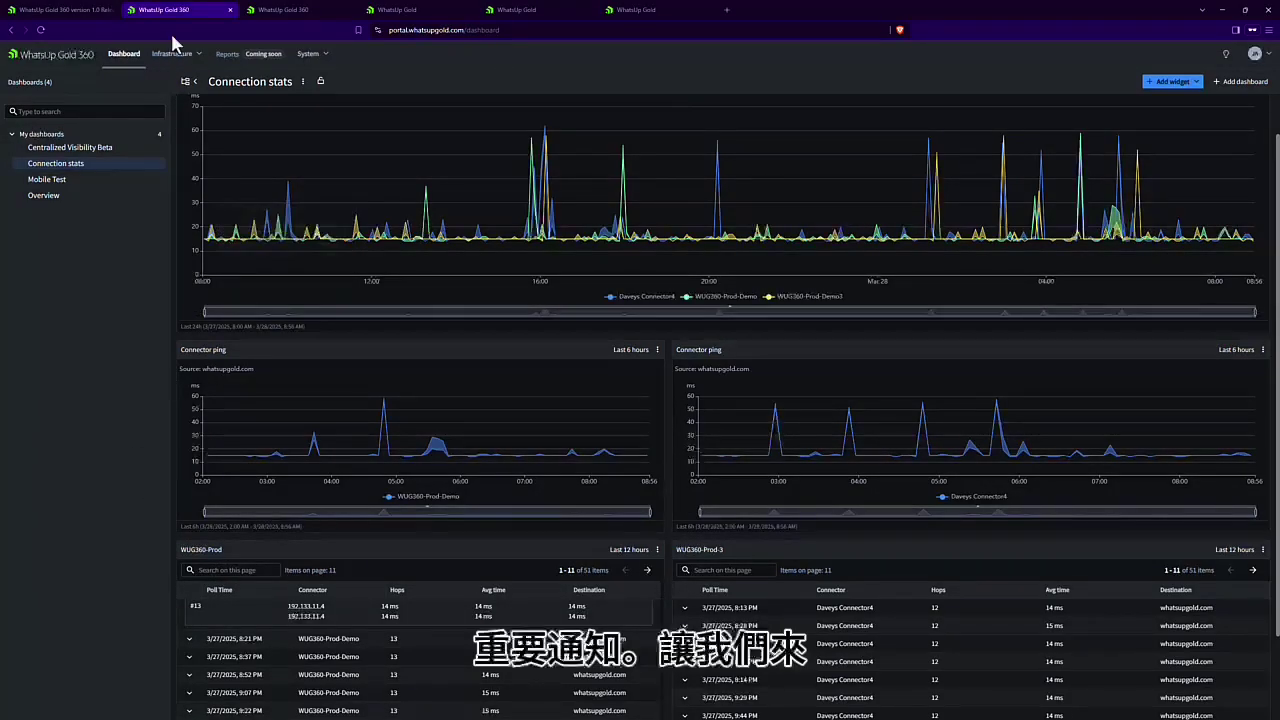
- Return to the connectors list and inspect the status of the WUG360-Prod-Demo connector
click(172, 56)
click(168, 113)
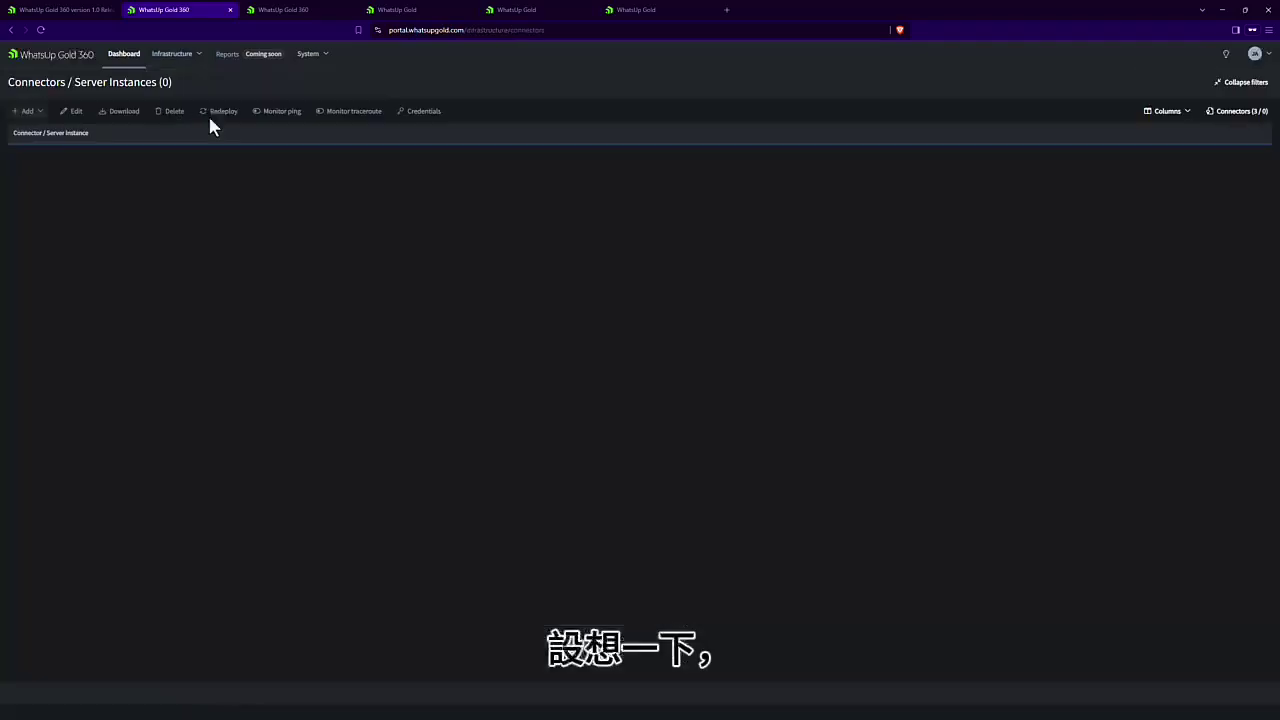
click(263, 176)
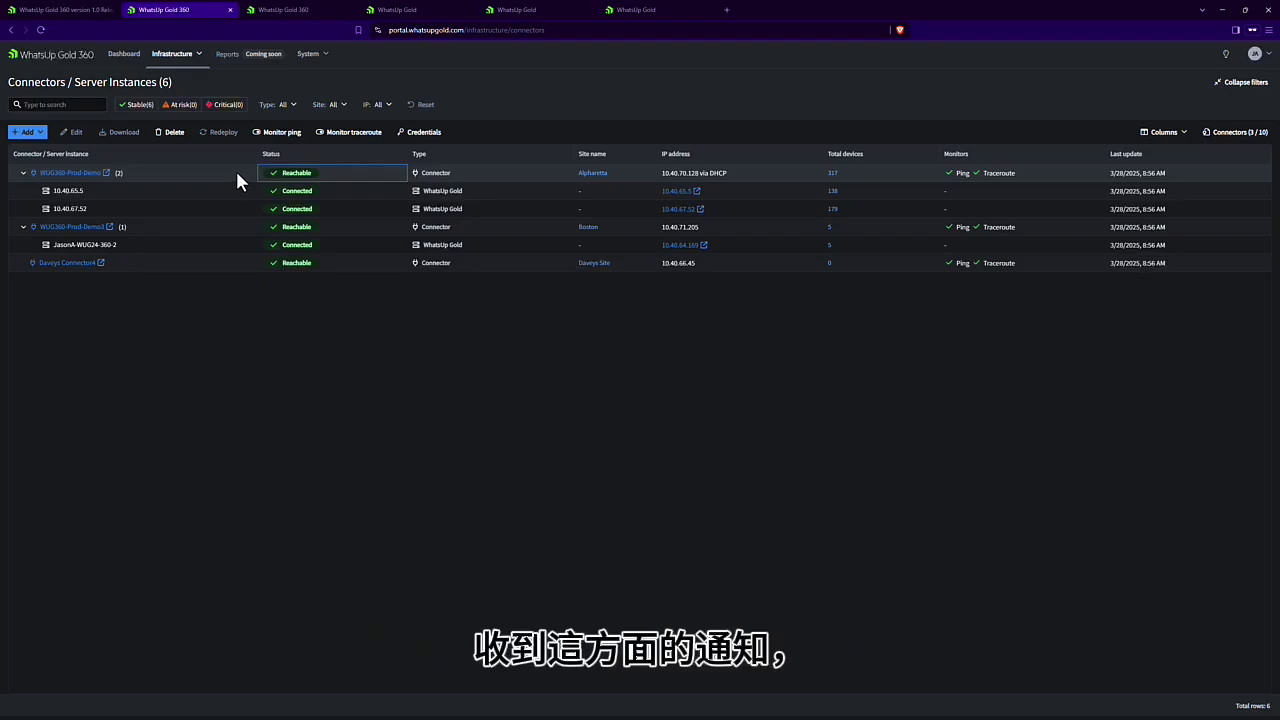
click(243, 182)
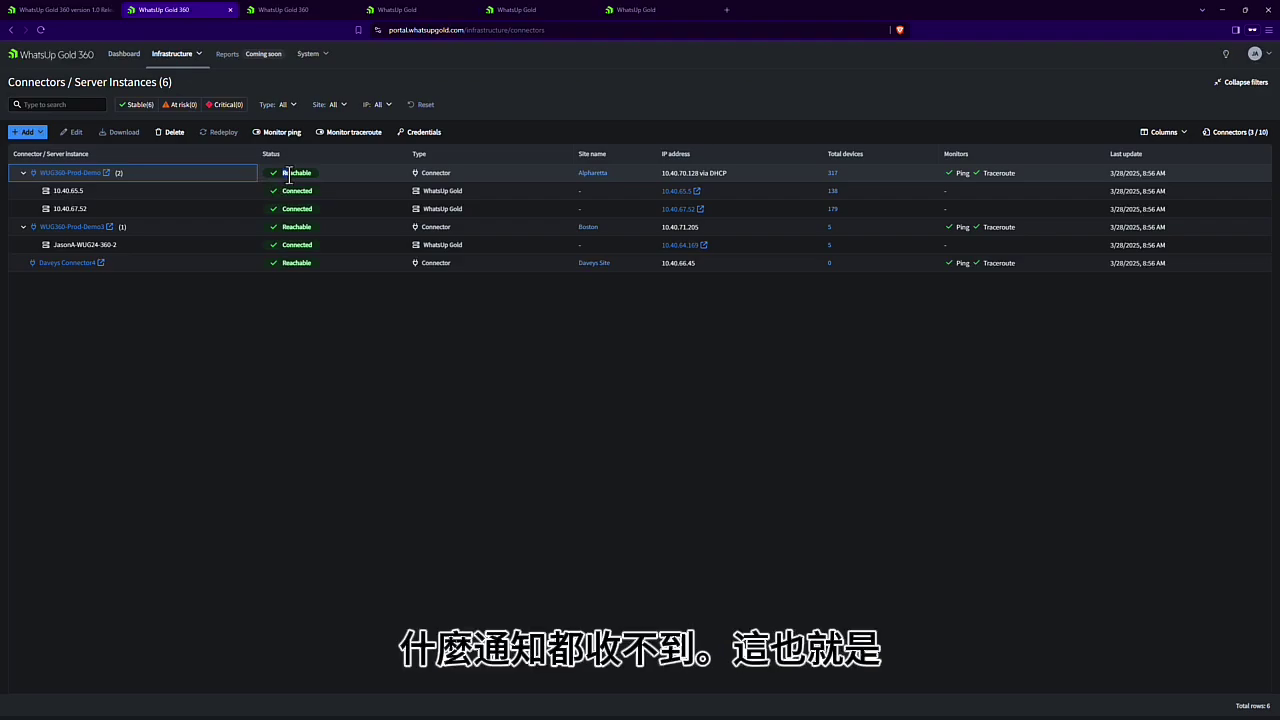
- Open the Catch-all rule of the existing SMS communication channel for editing
click(376, 290)
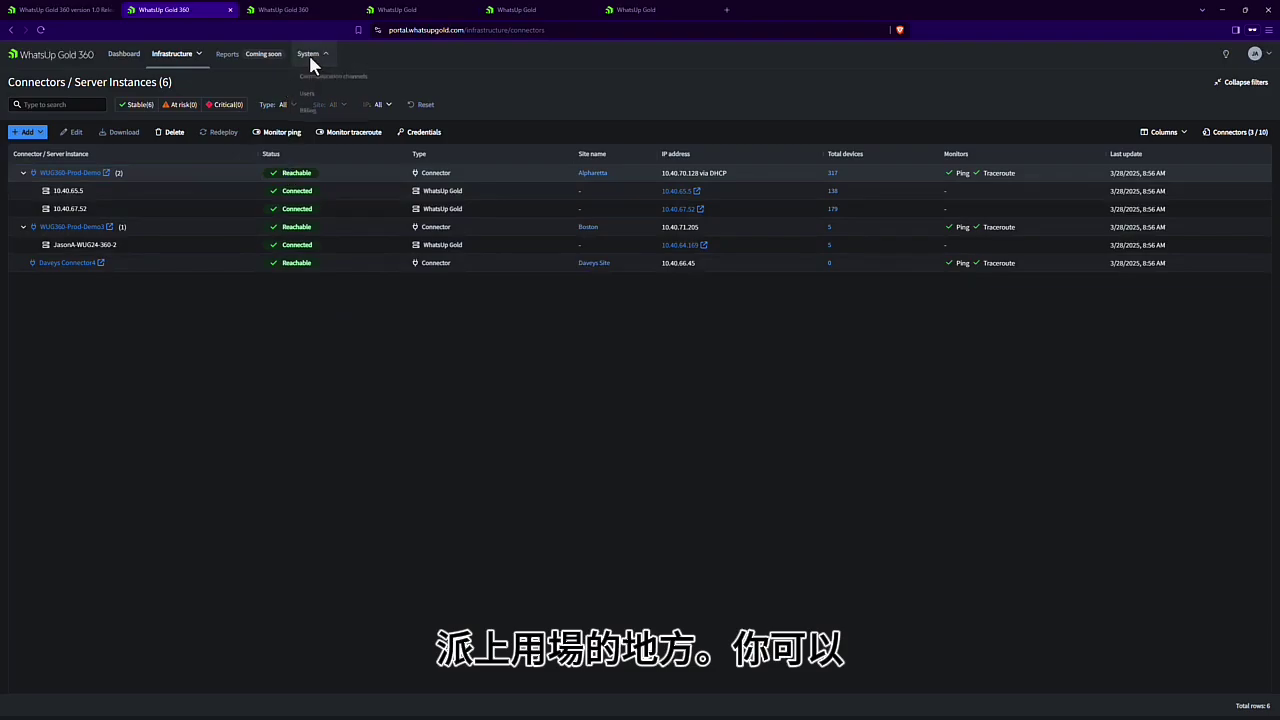
click(320, 78)
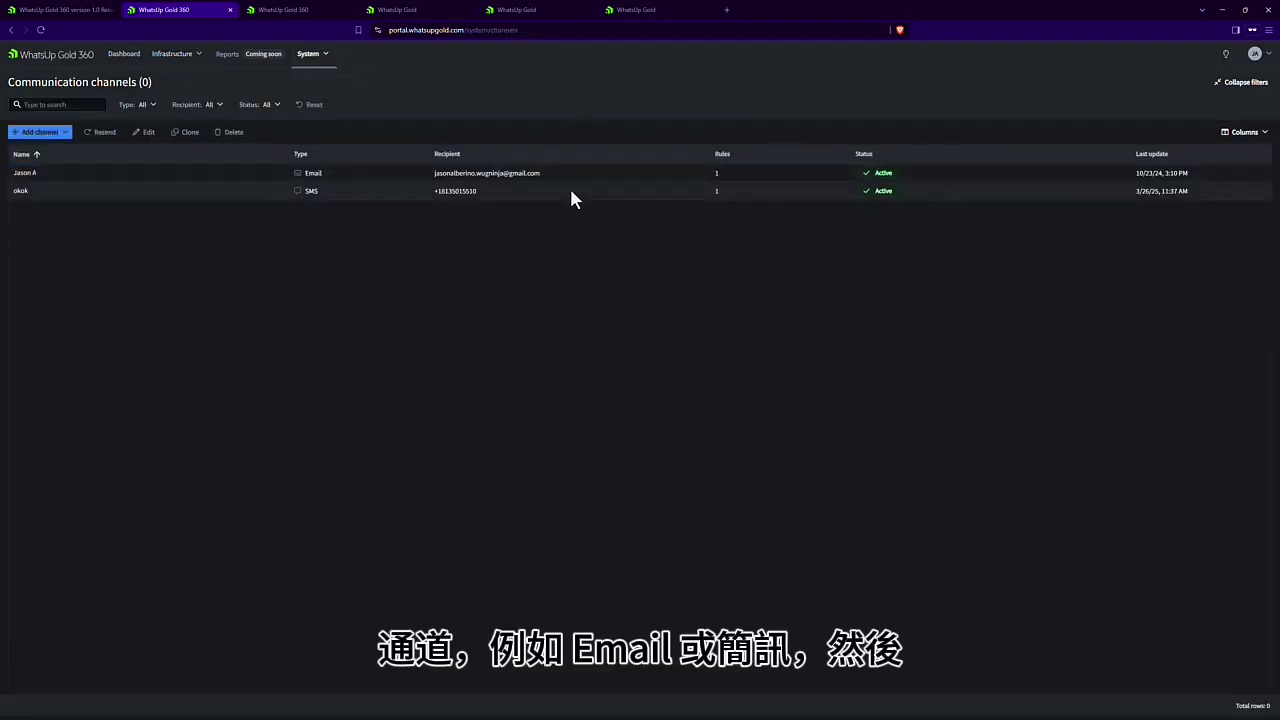
click(113, 187)
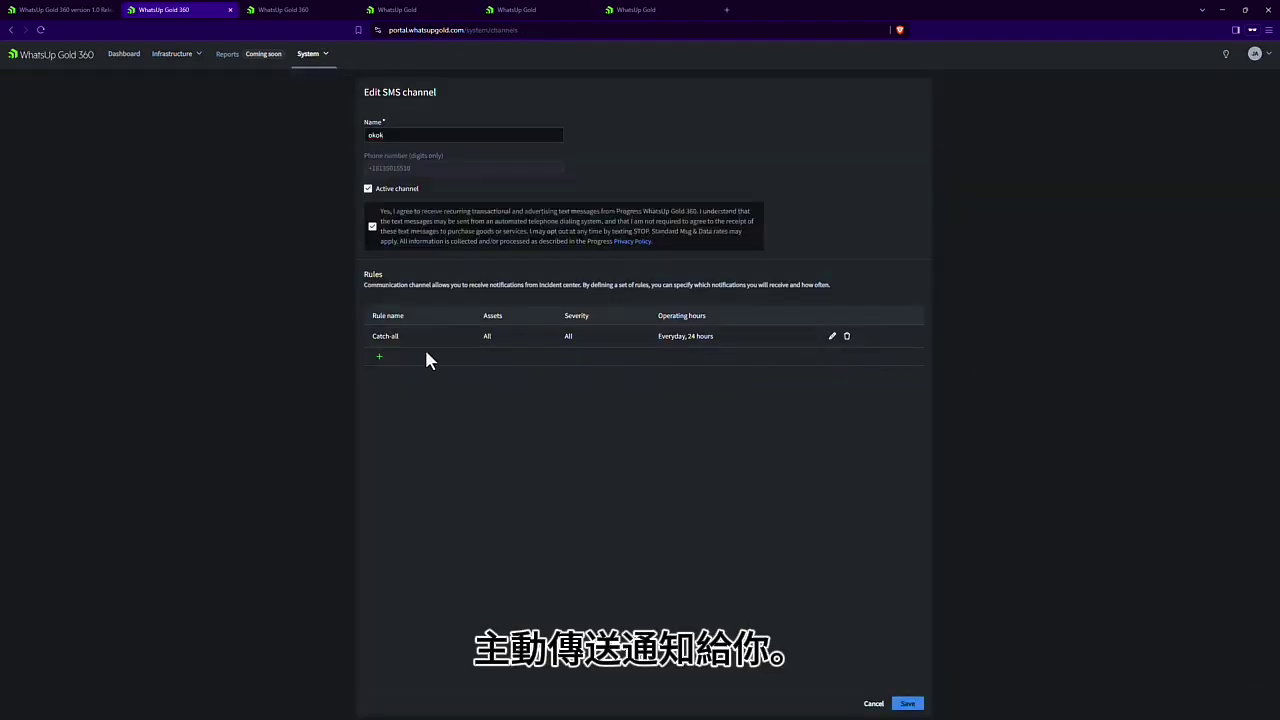
click(830, 338)
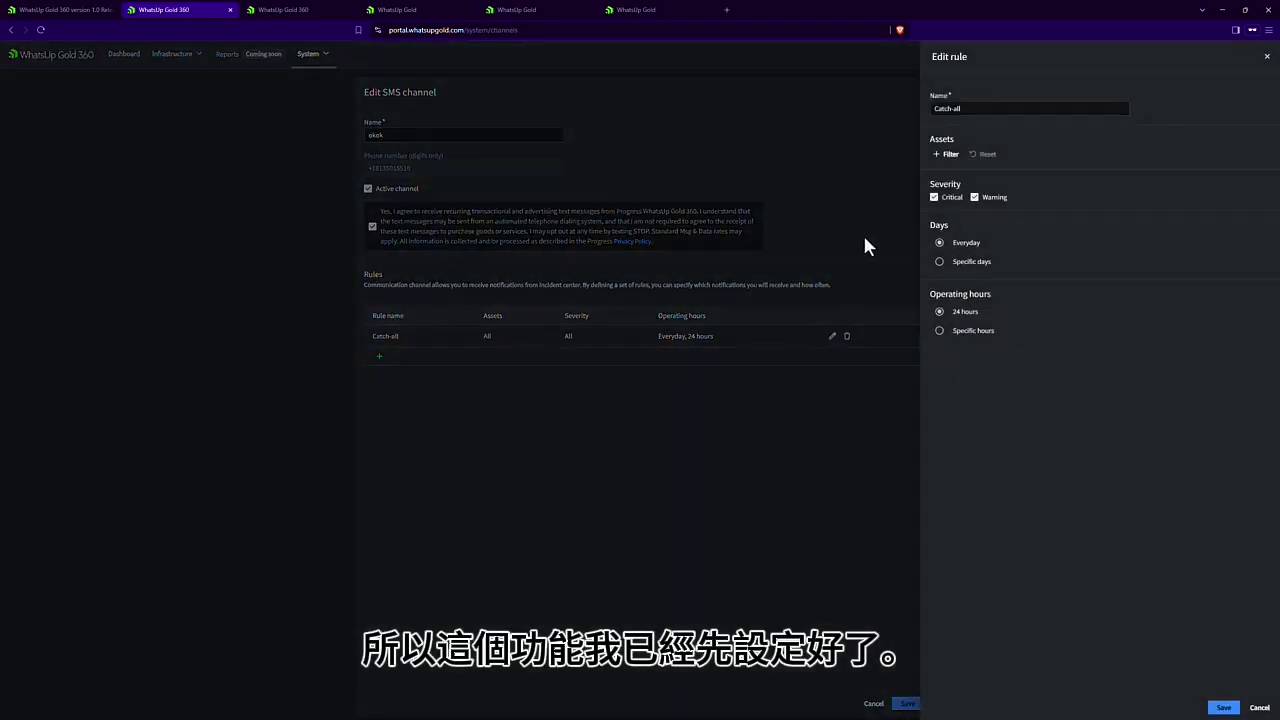
- Explore the rule's asset filter, specific days and operating hours options, and leave the rule and SMS channel without saving
click(944, 155)
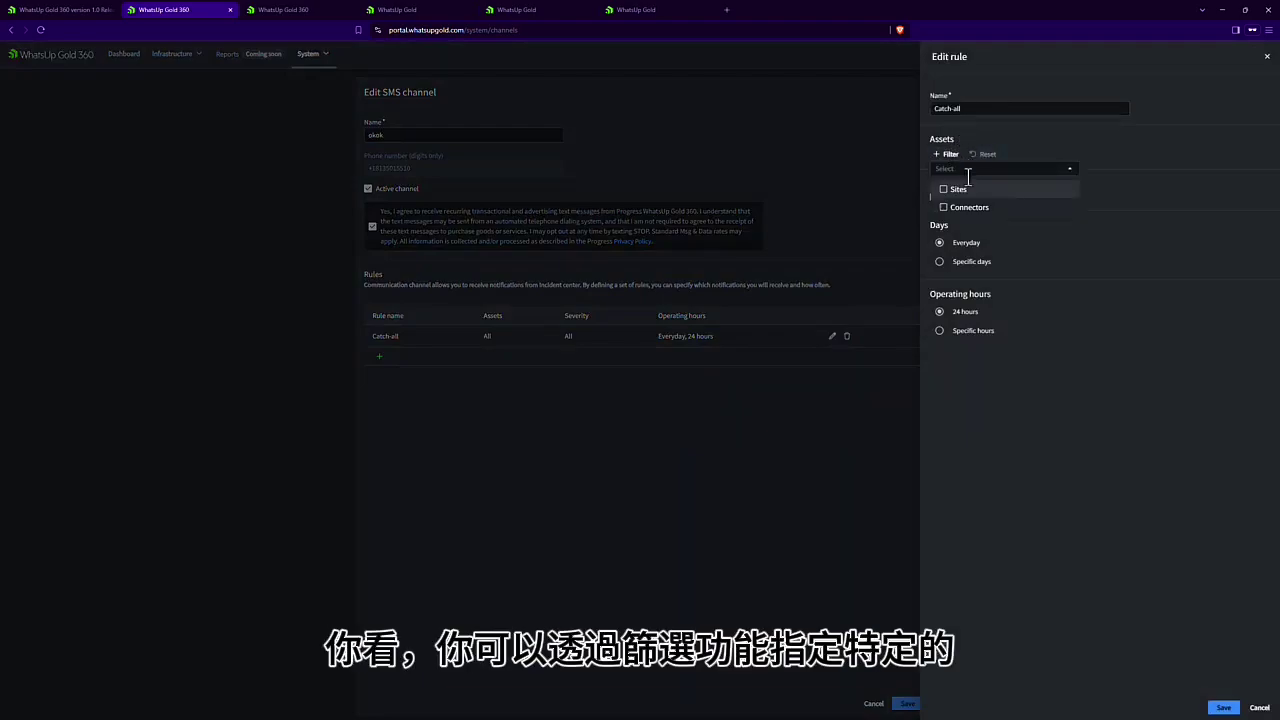
click(1120, 142)
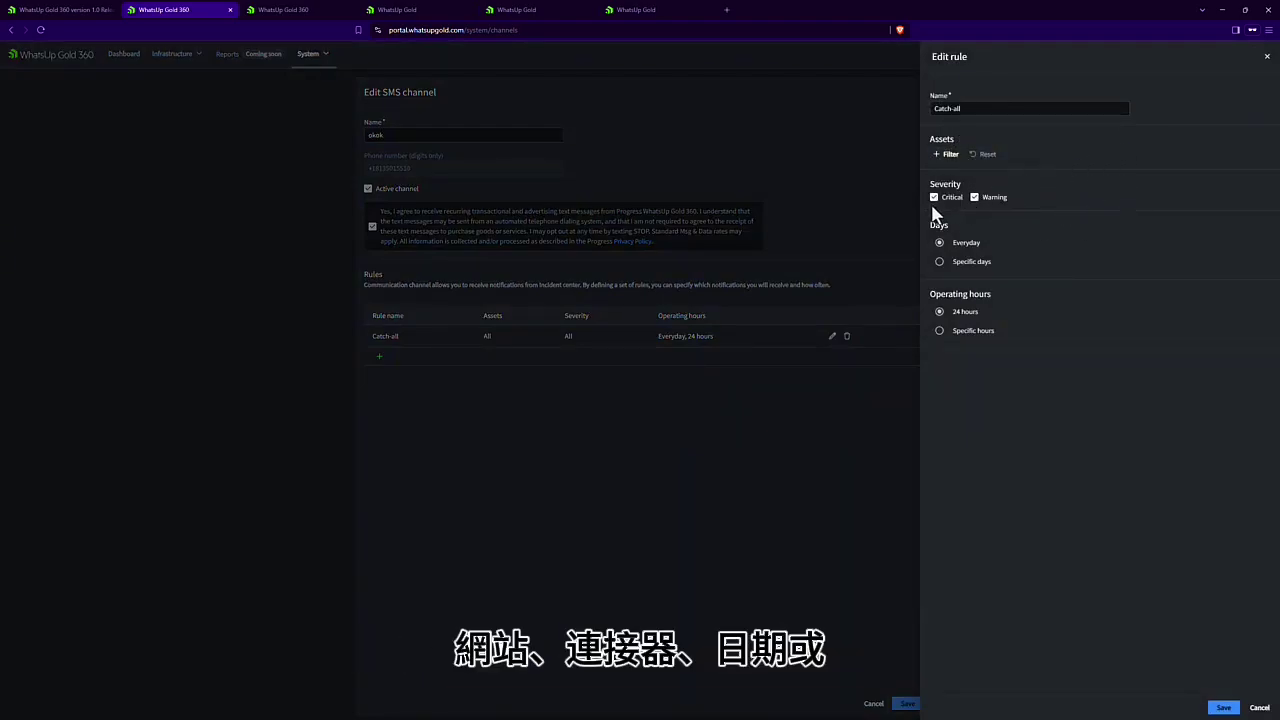
click(940, 261)
click(940, 343)
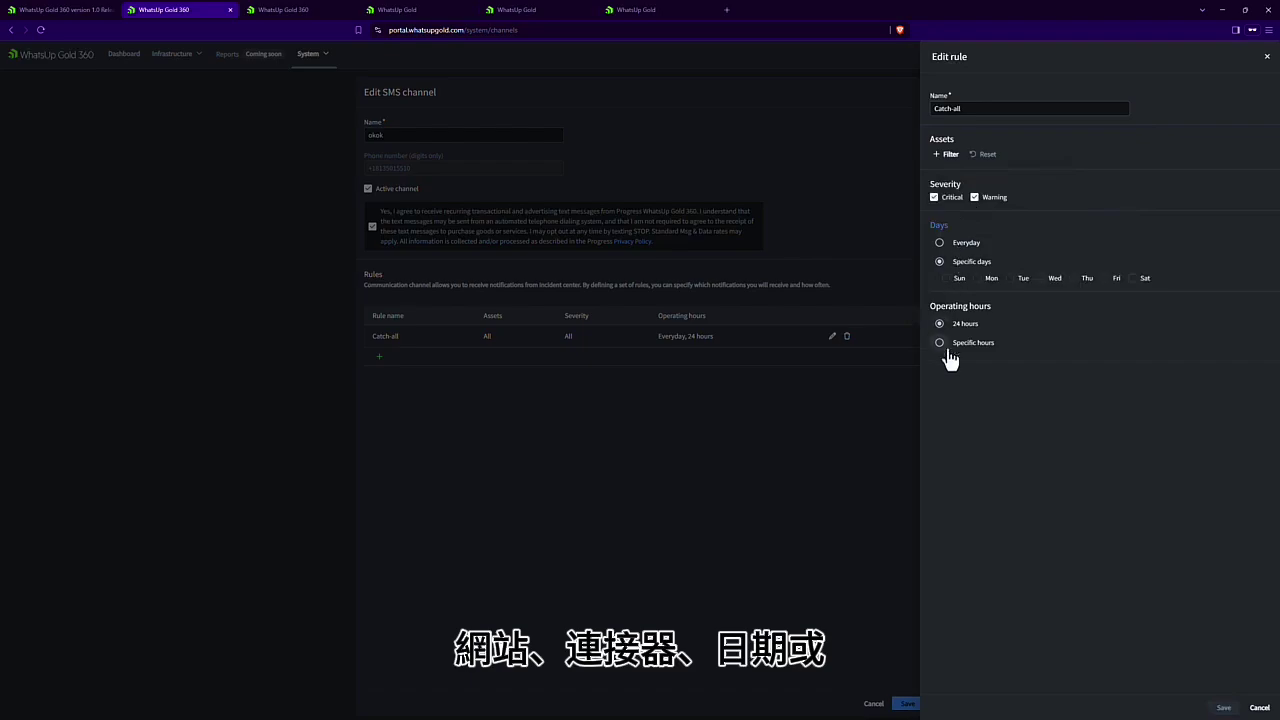
click(1259, 707)
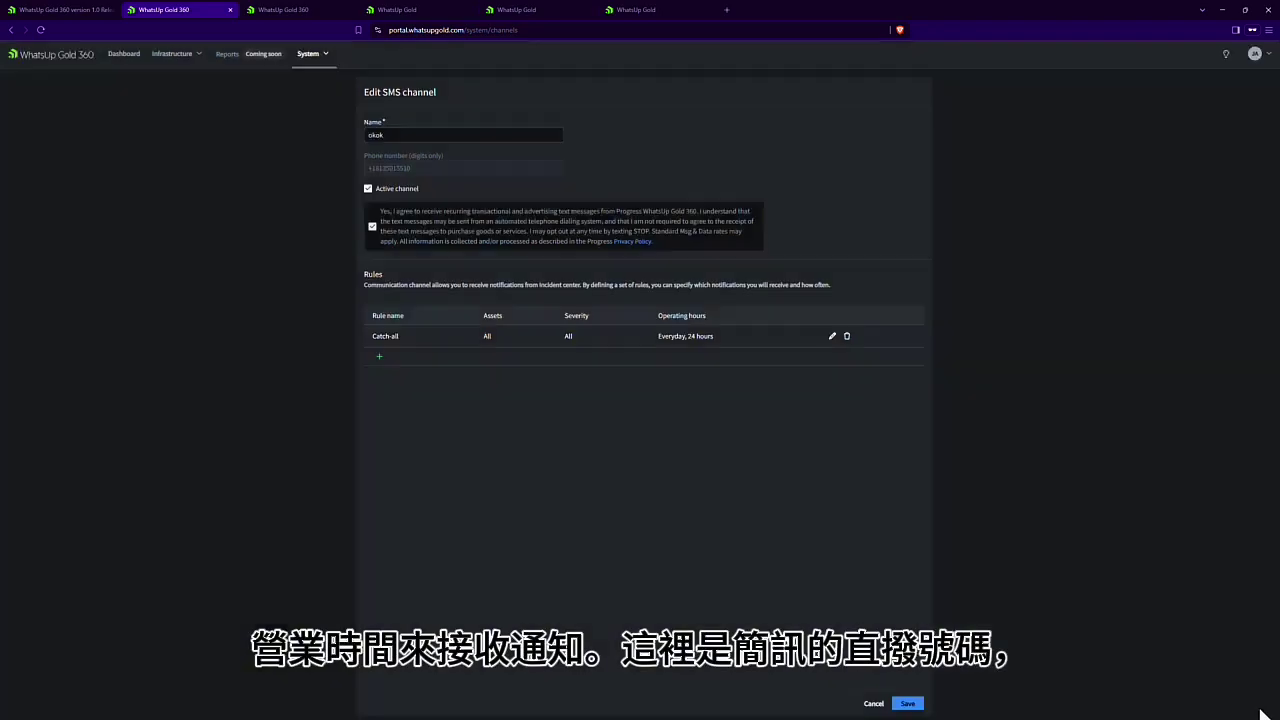
click(873, 703)
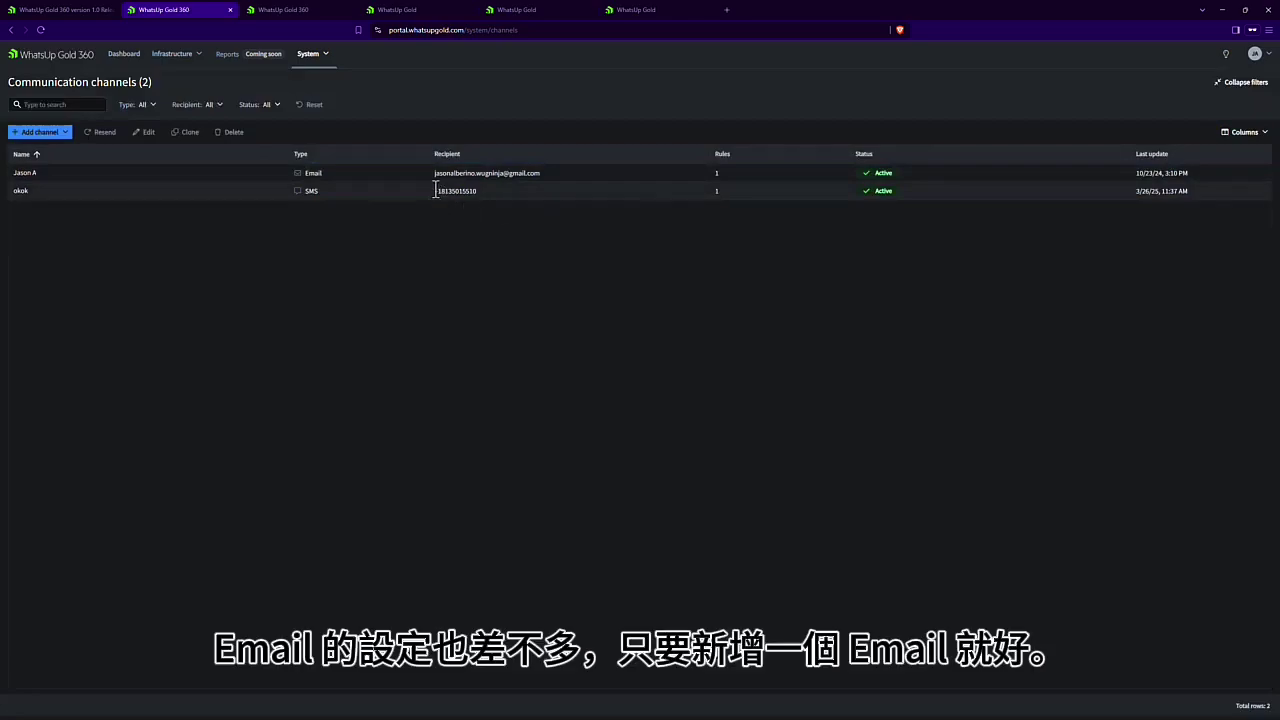
- Inspect the email communication channel's entry, and return to the WUG360-Prod-Demo connector in the connectors list
click(478, 174)
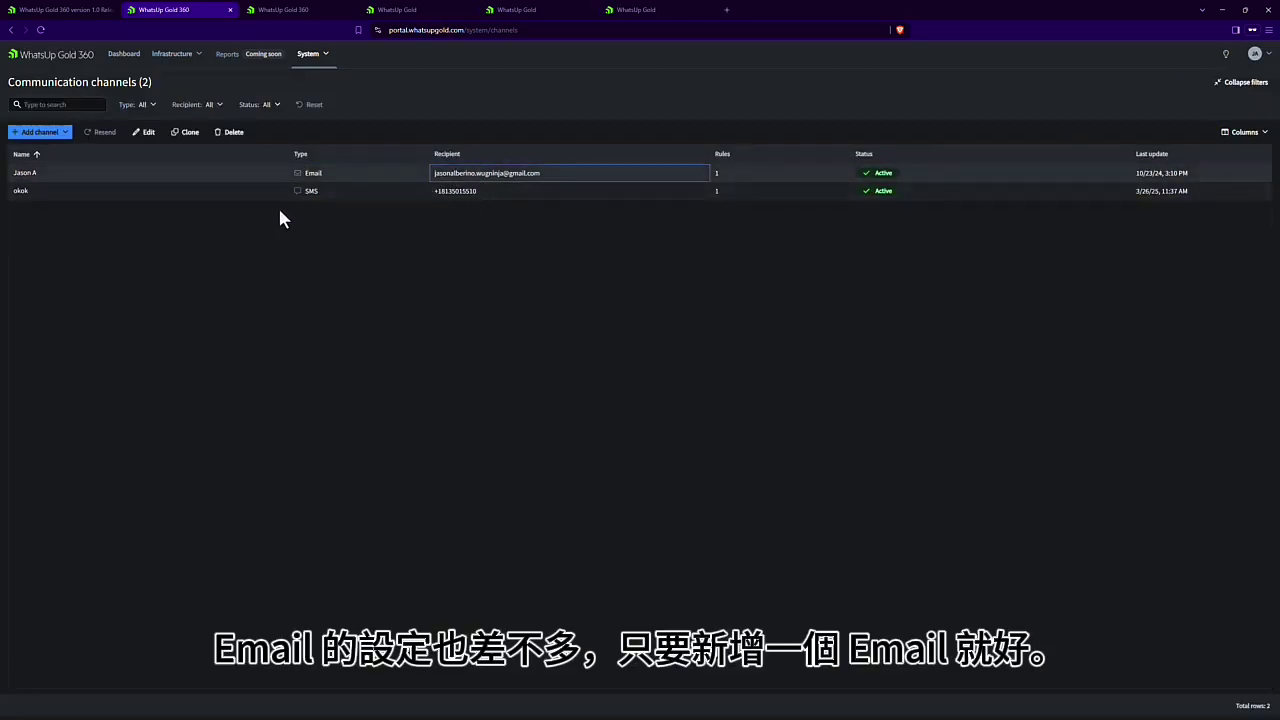
click(234, 84)
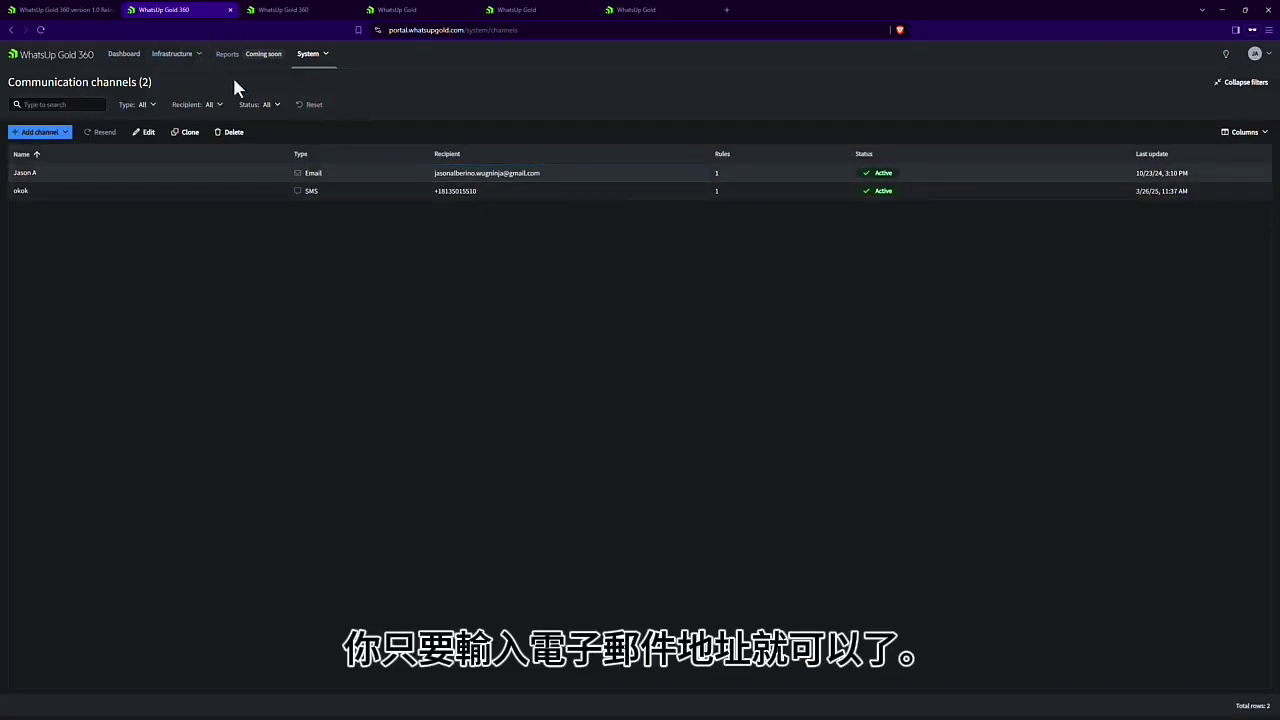
click(173, 53)
click(160, 115)
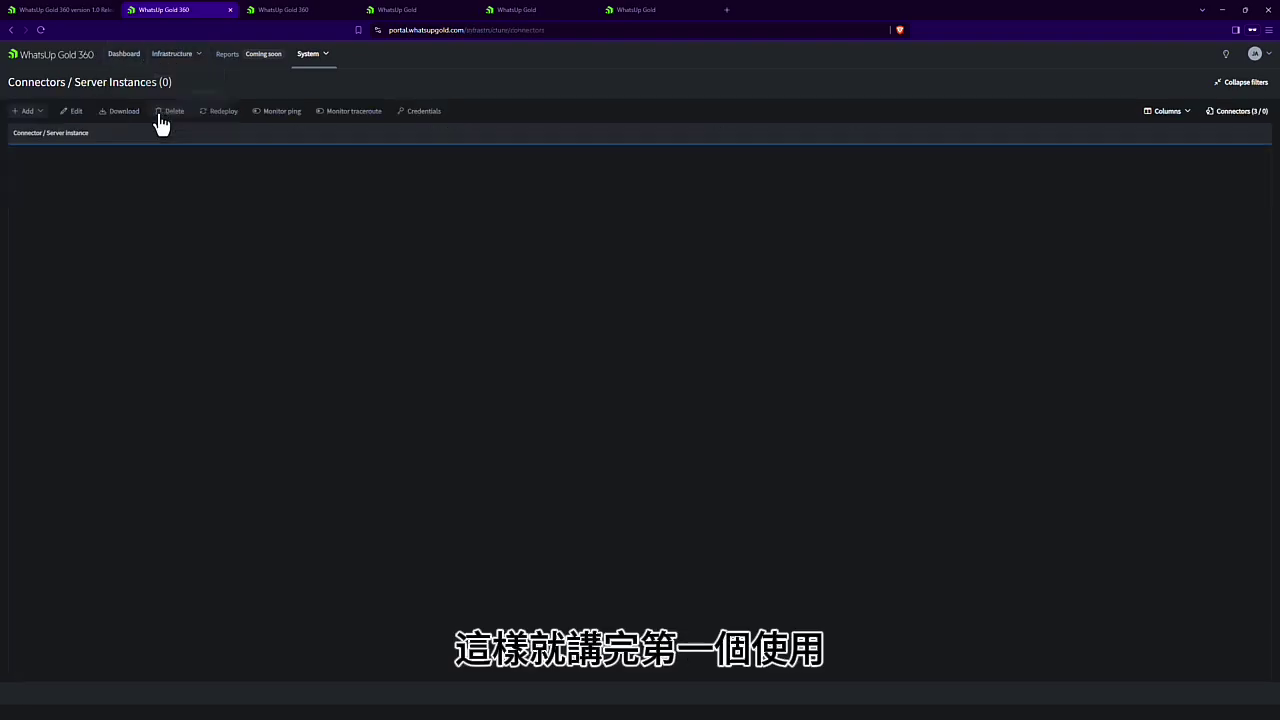
click(206, 174)
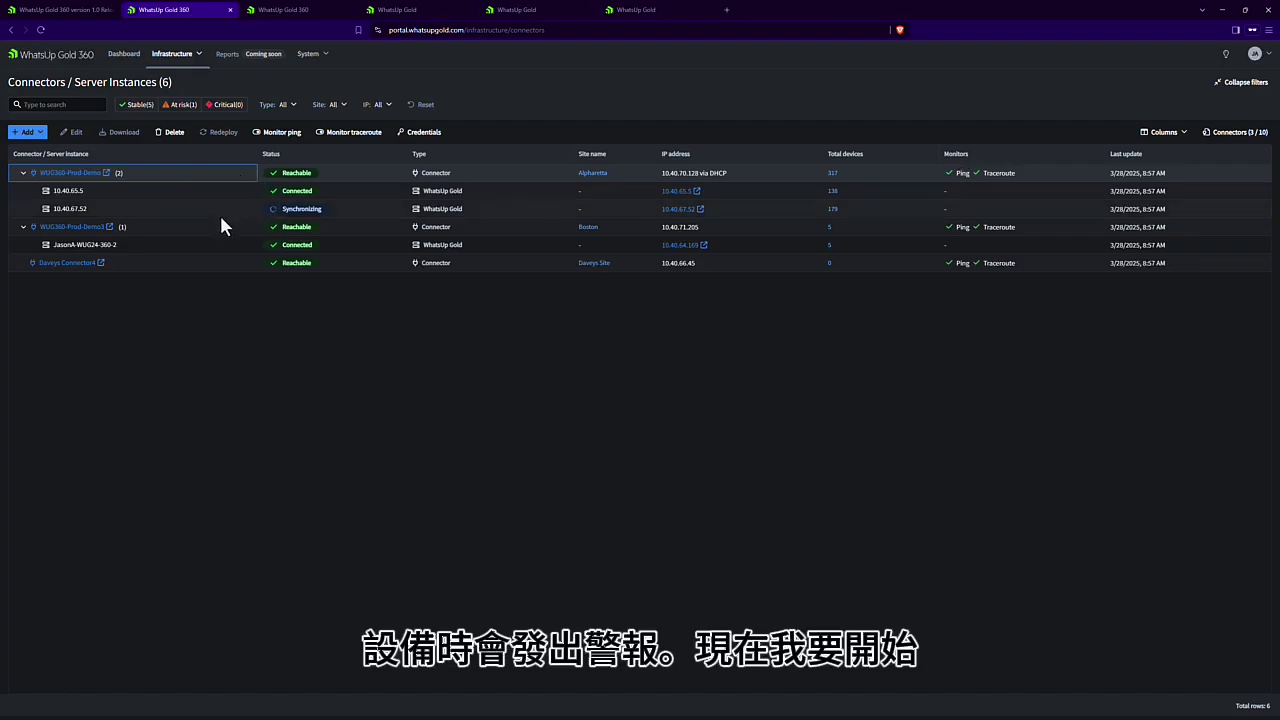
- Highlight the Device Sync and Centralized Visibility beta features in the release notes, and return to the WhatsUp Gold 360 portal
click(55, 9)
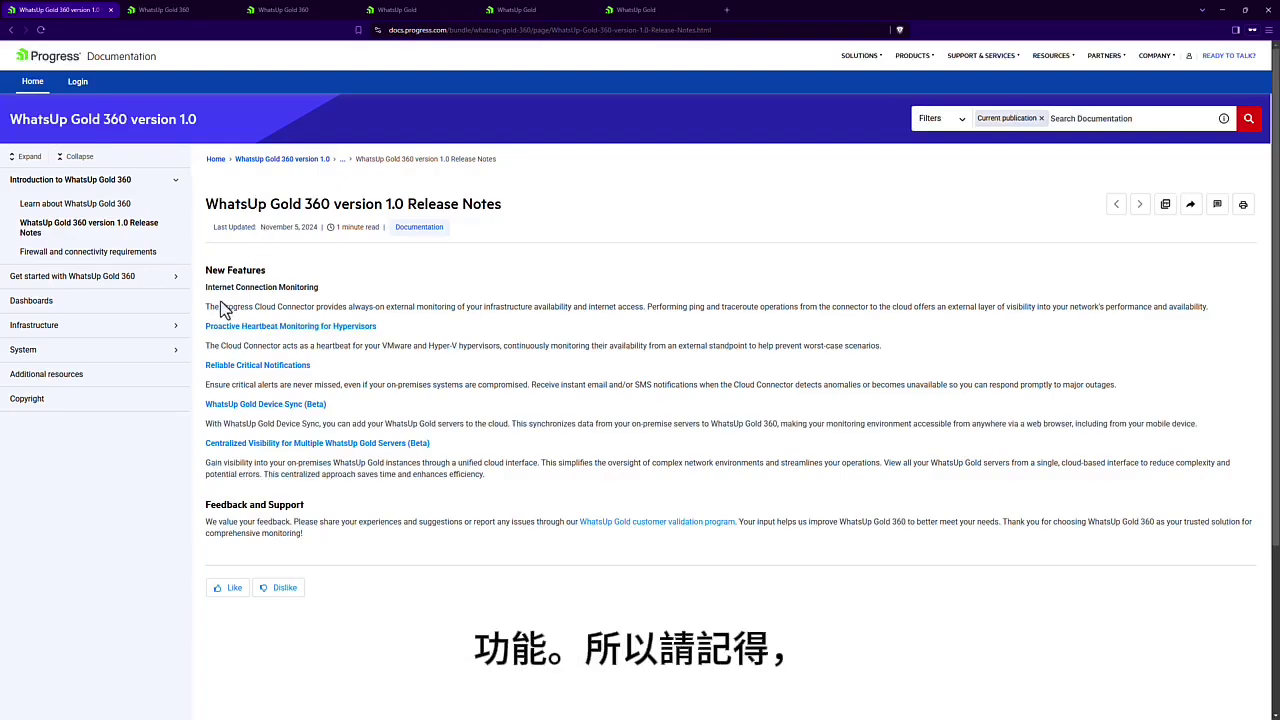
drag(507, 486, 202, 404)
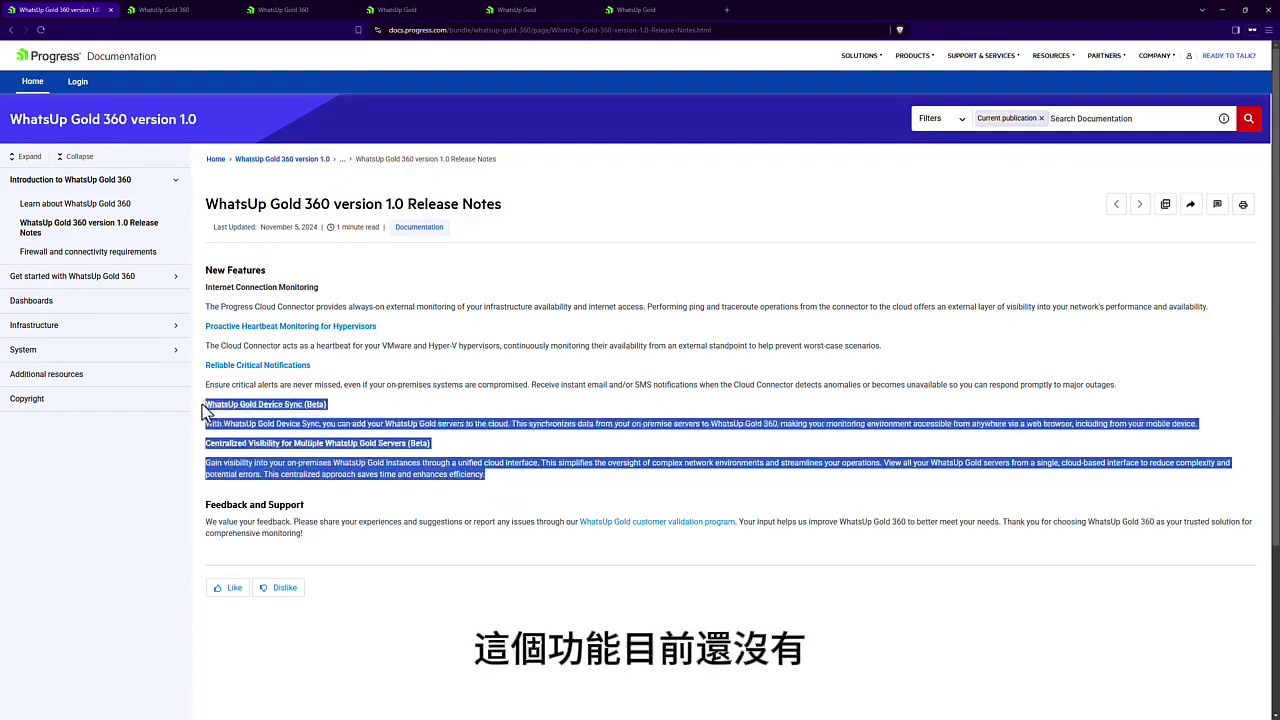
click(532, 505)
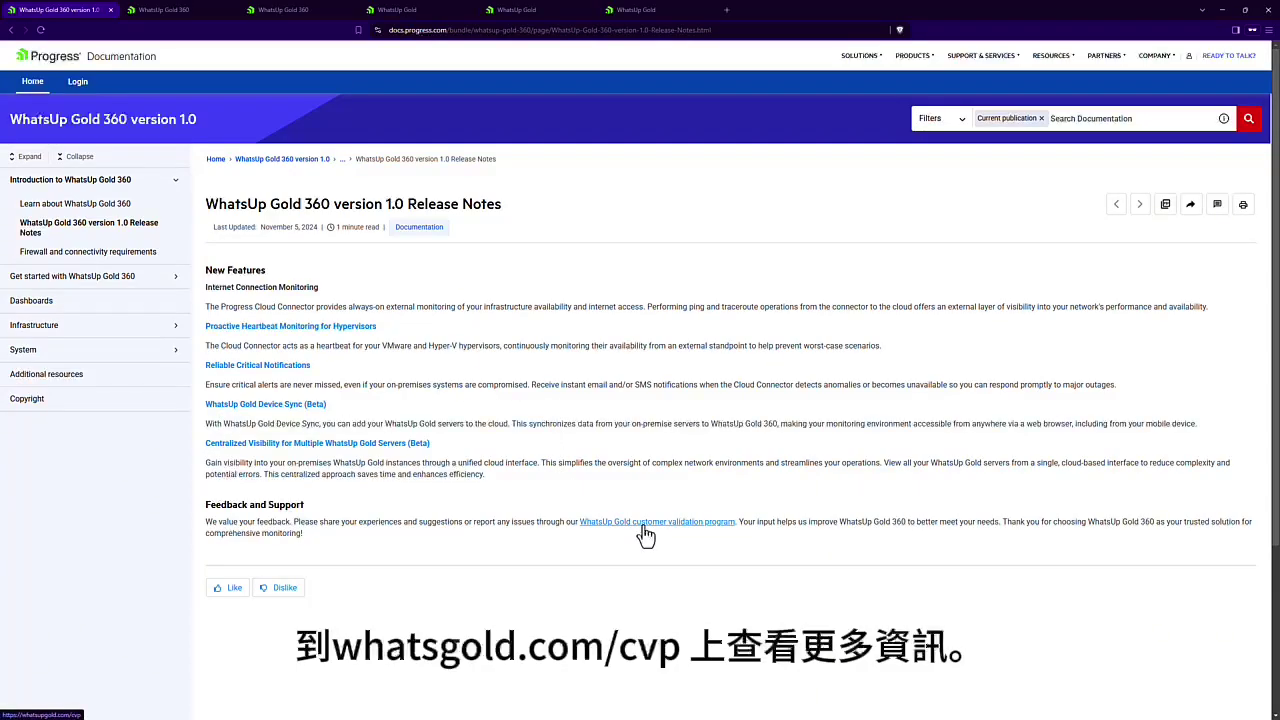
click(170, 9)
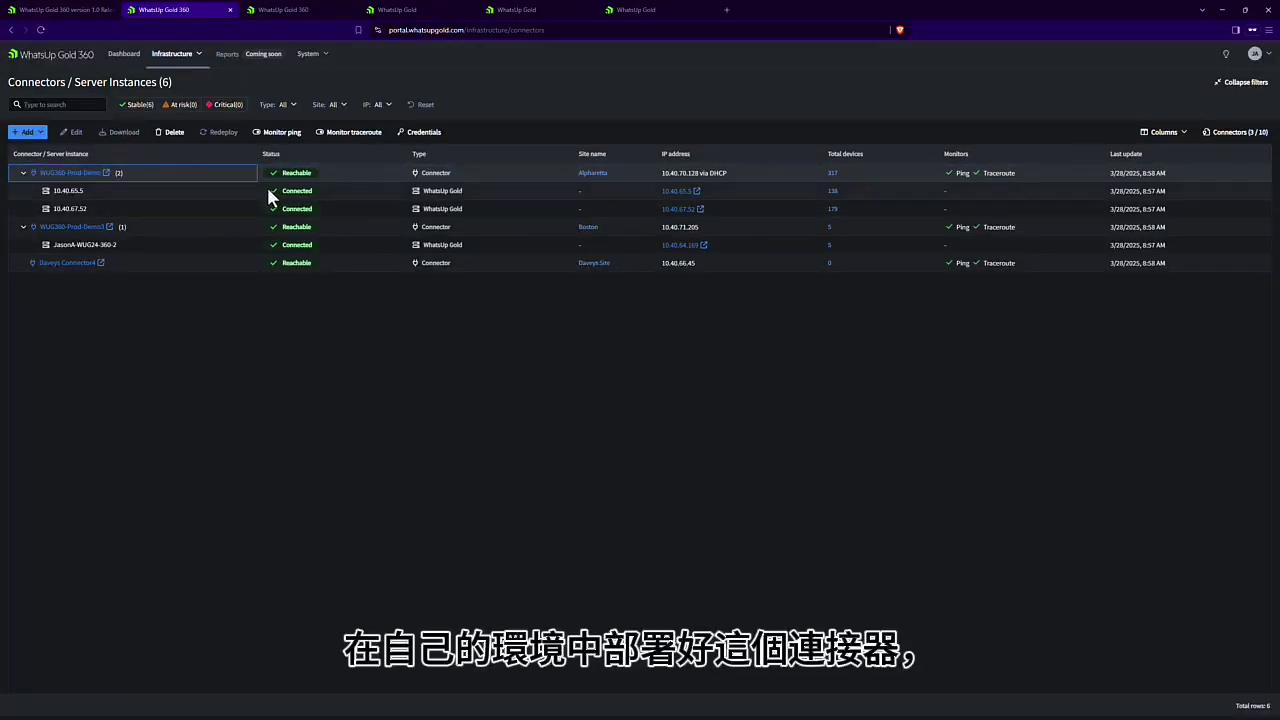
- Begin adding a WhatsUp Gold server instance and choose the WUG360-Prod-Demo connector to reach its network settings
click(207, 197)
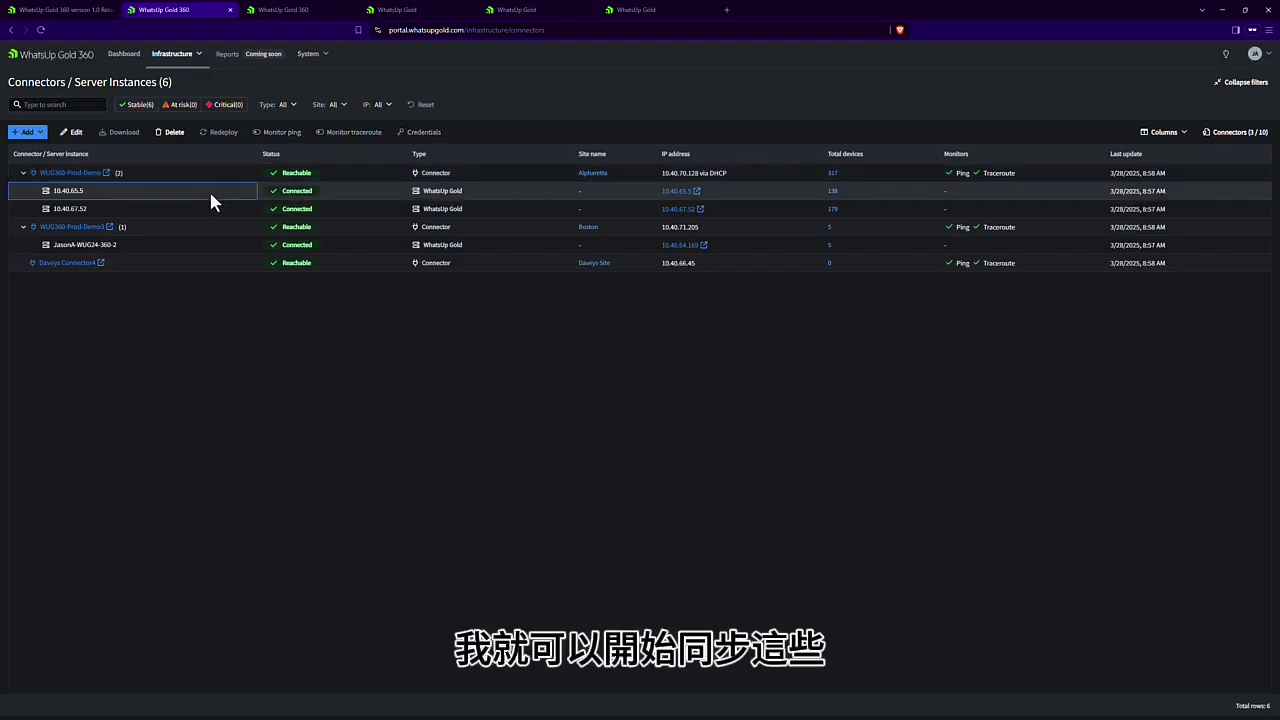
click(30, 135)
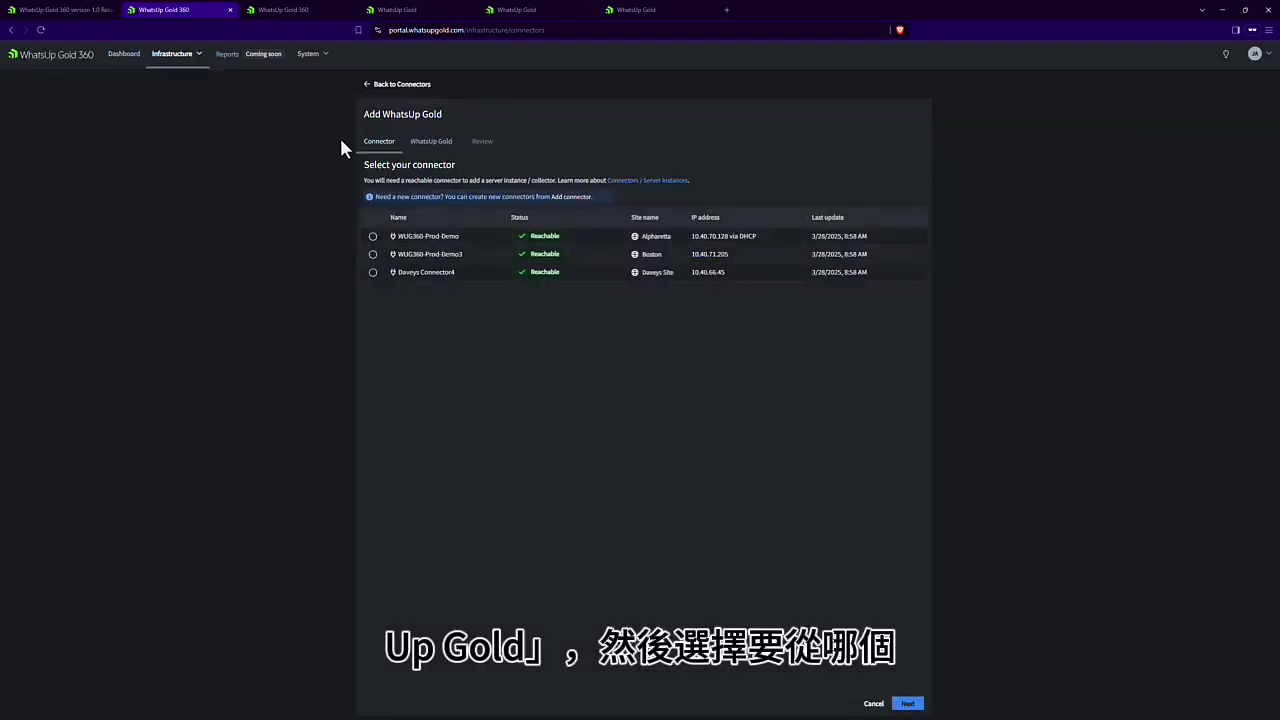
click(423, 254)
click(421, 240)
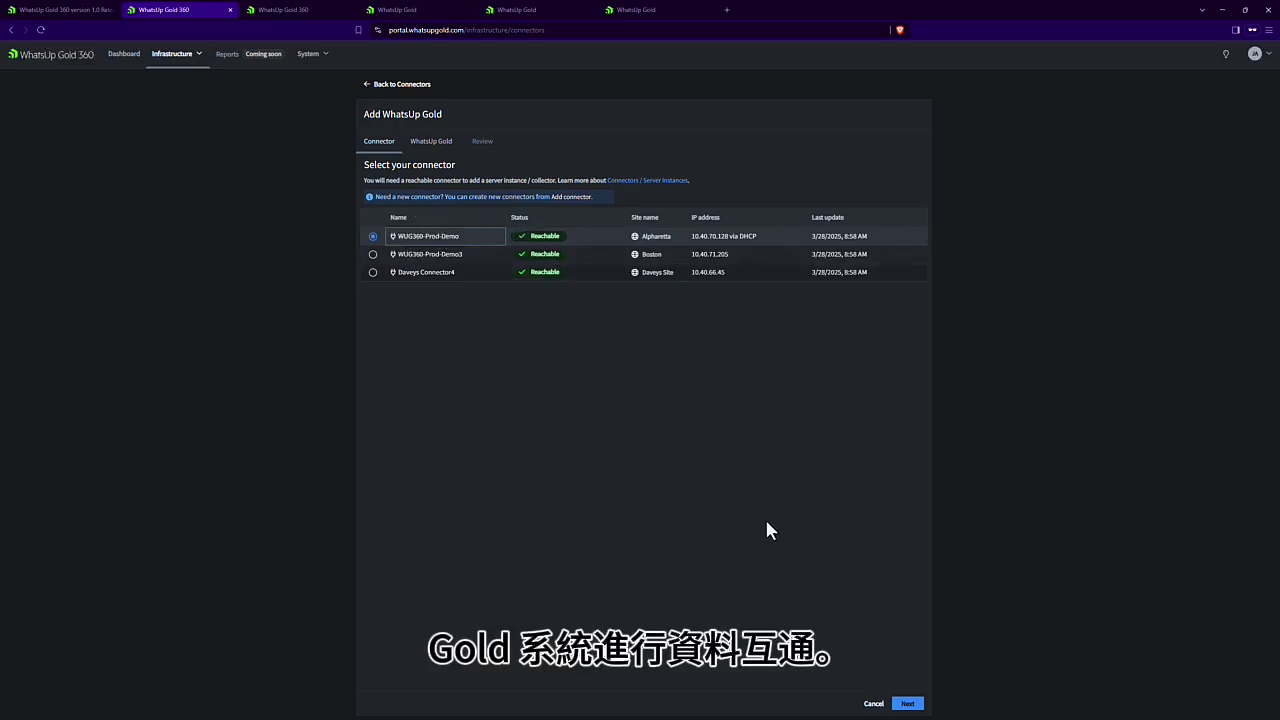
click(907, 703)
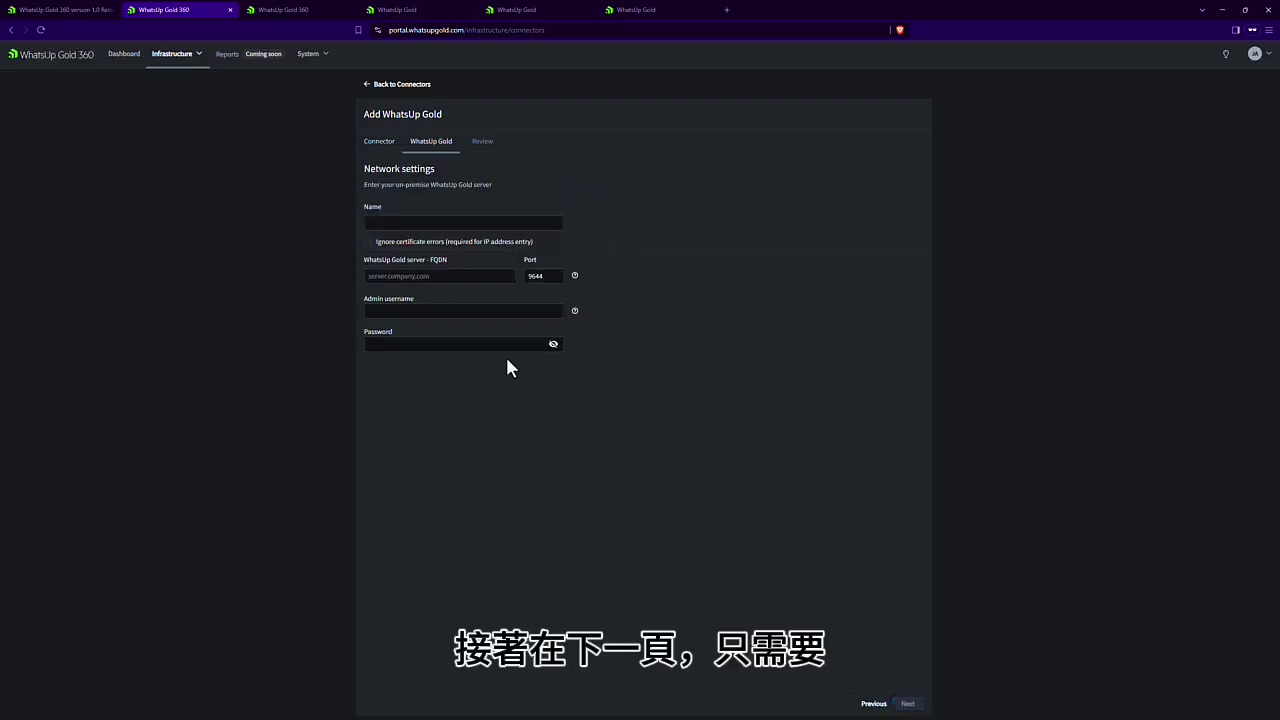
- Inspect the name and server FQDN fields, leave the setup without adding anything, and highlight the connection status of server instance 10.40.65.5
click(434, 221)
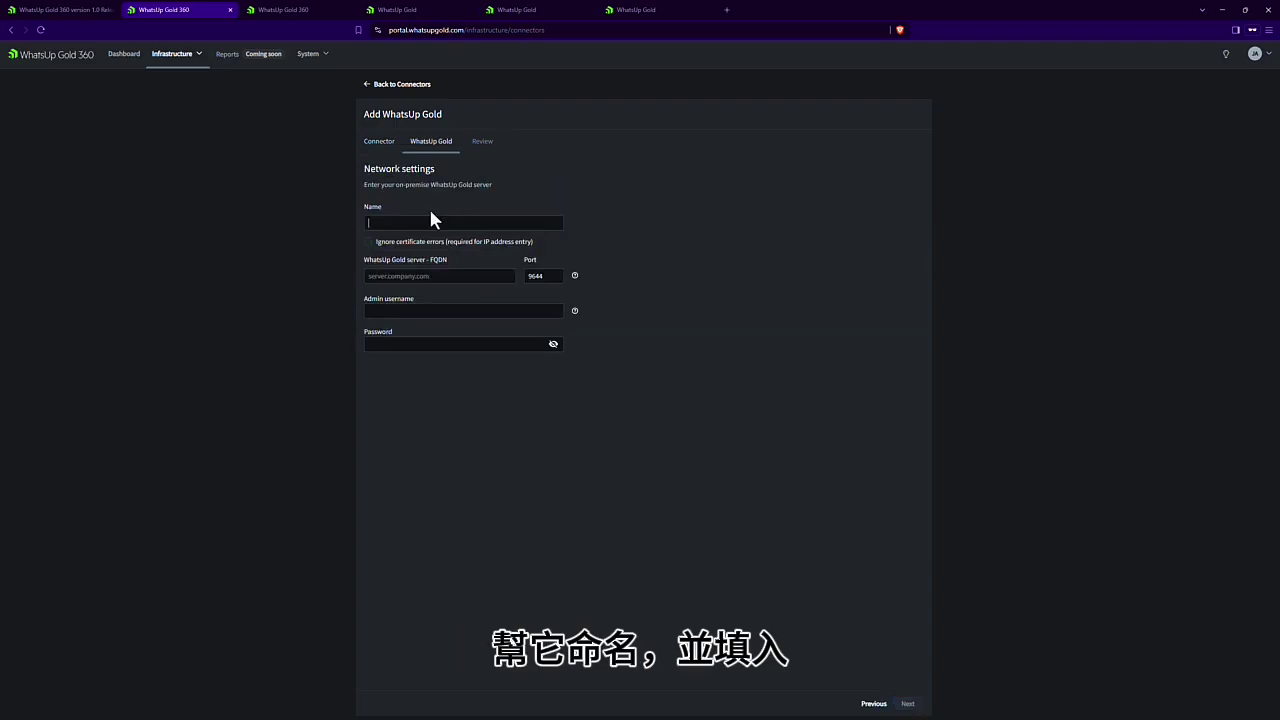
click(431, 280)
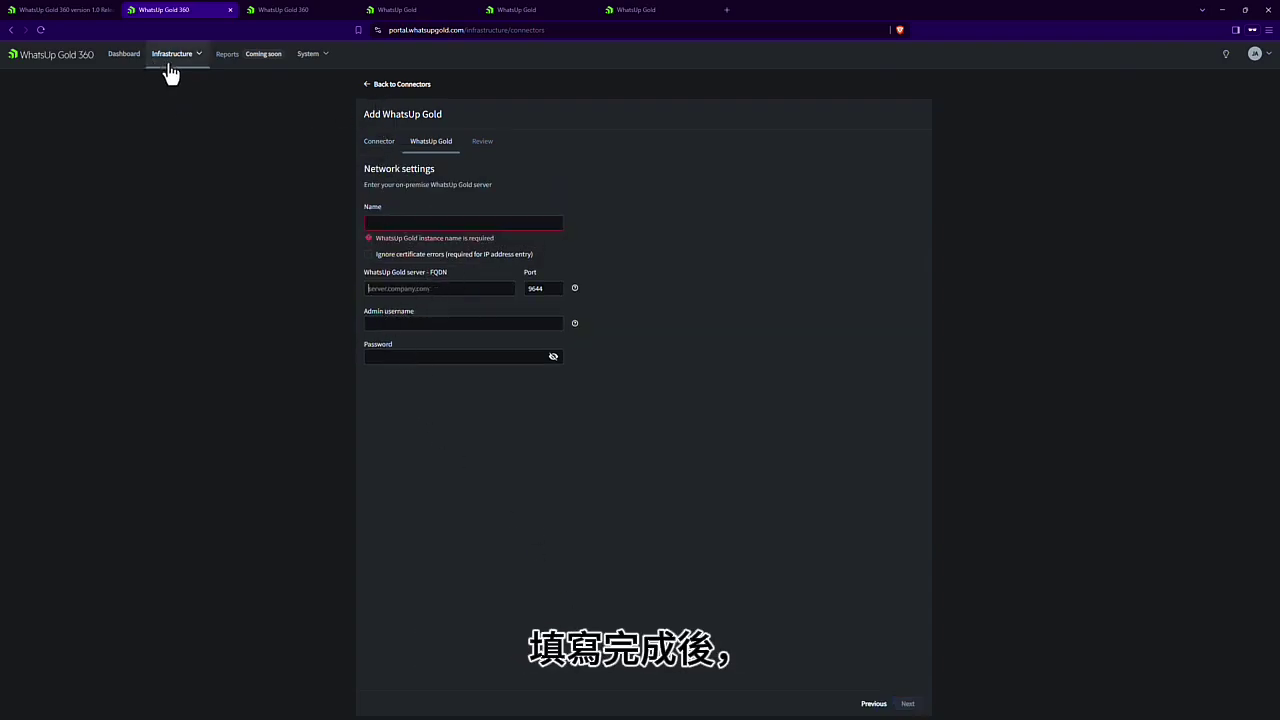
click(416, 86)
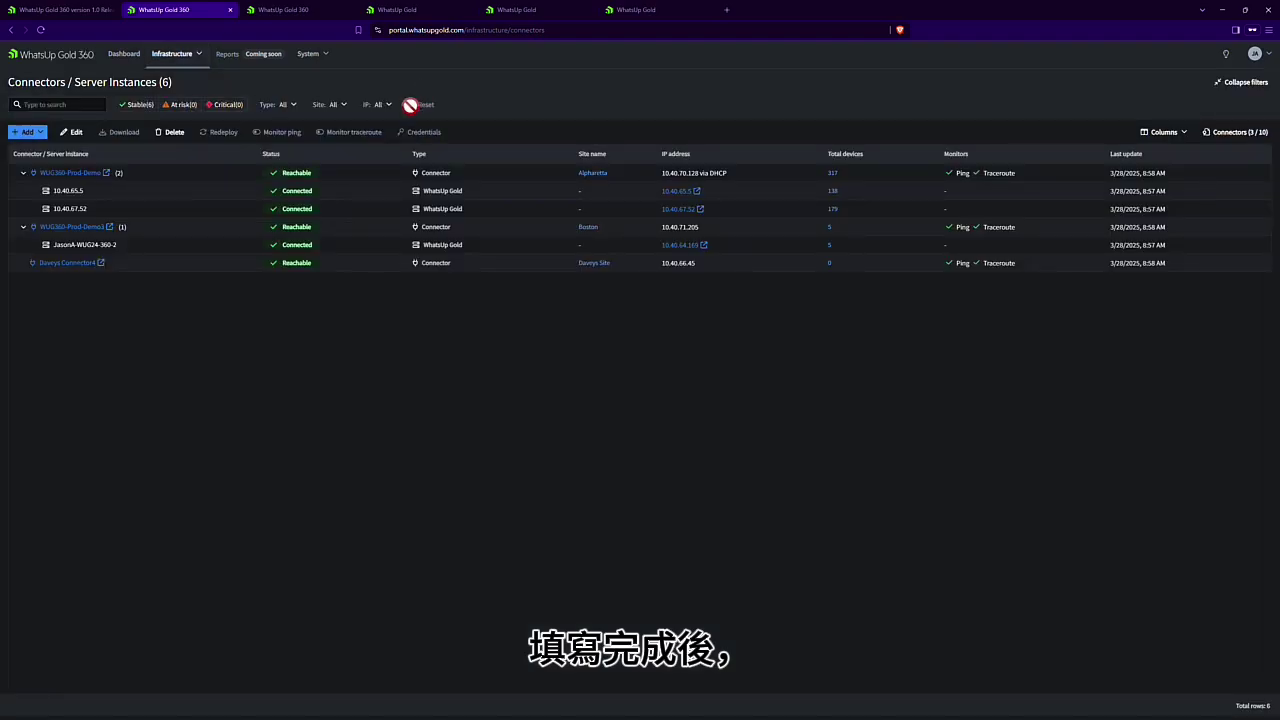
click(340, 198)
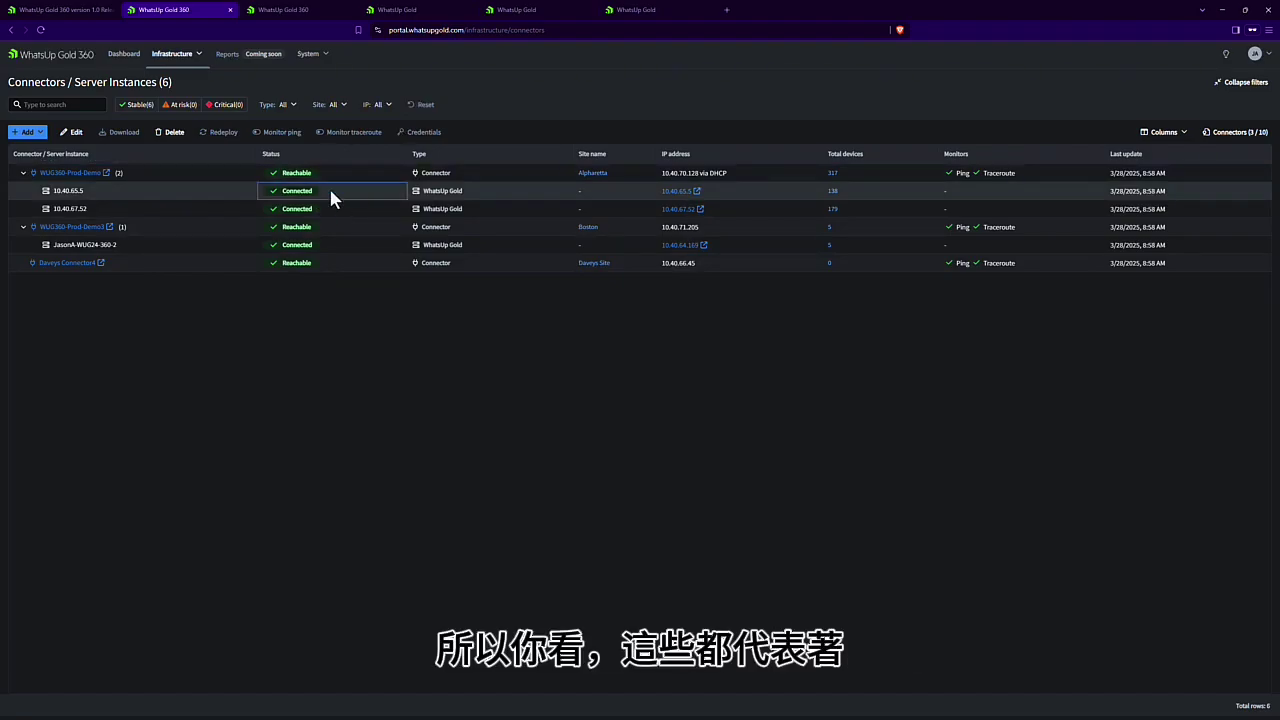
- Open the infrastructure devices list and highlight the portal.whatsupgold.com part of the web address
click(173, 56)
click(166, 79)
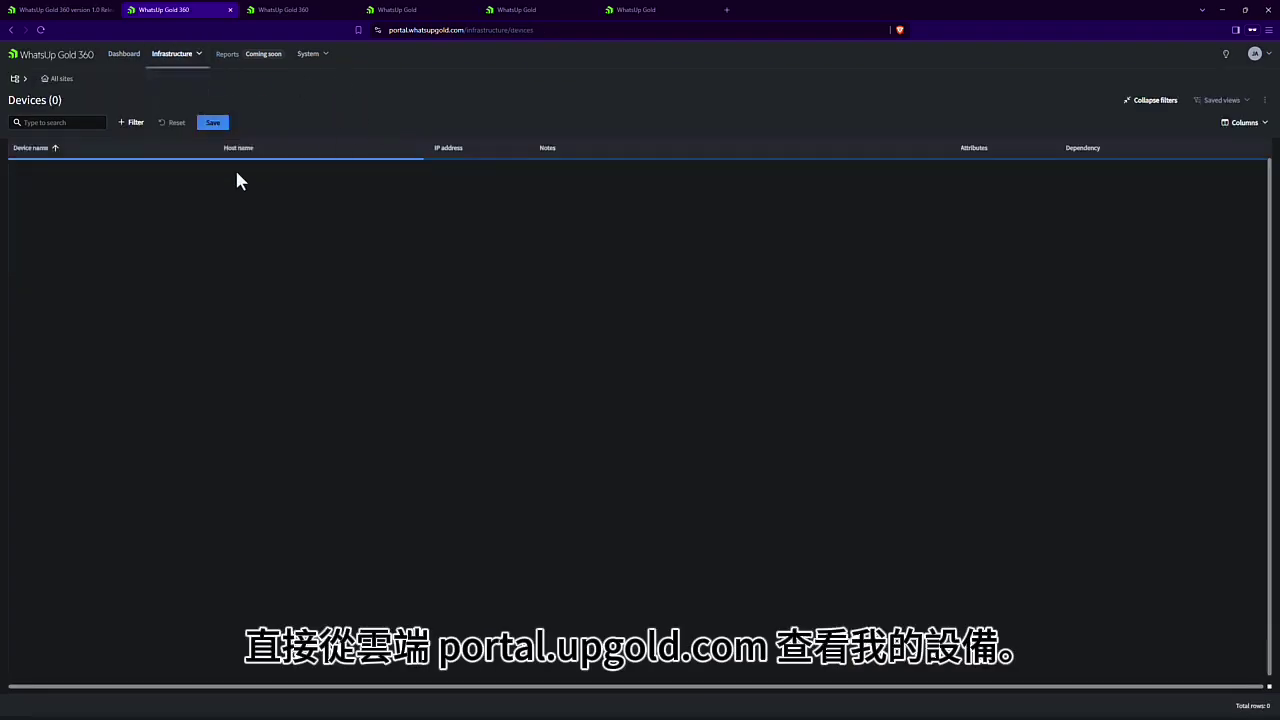
click(399, 33)
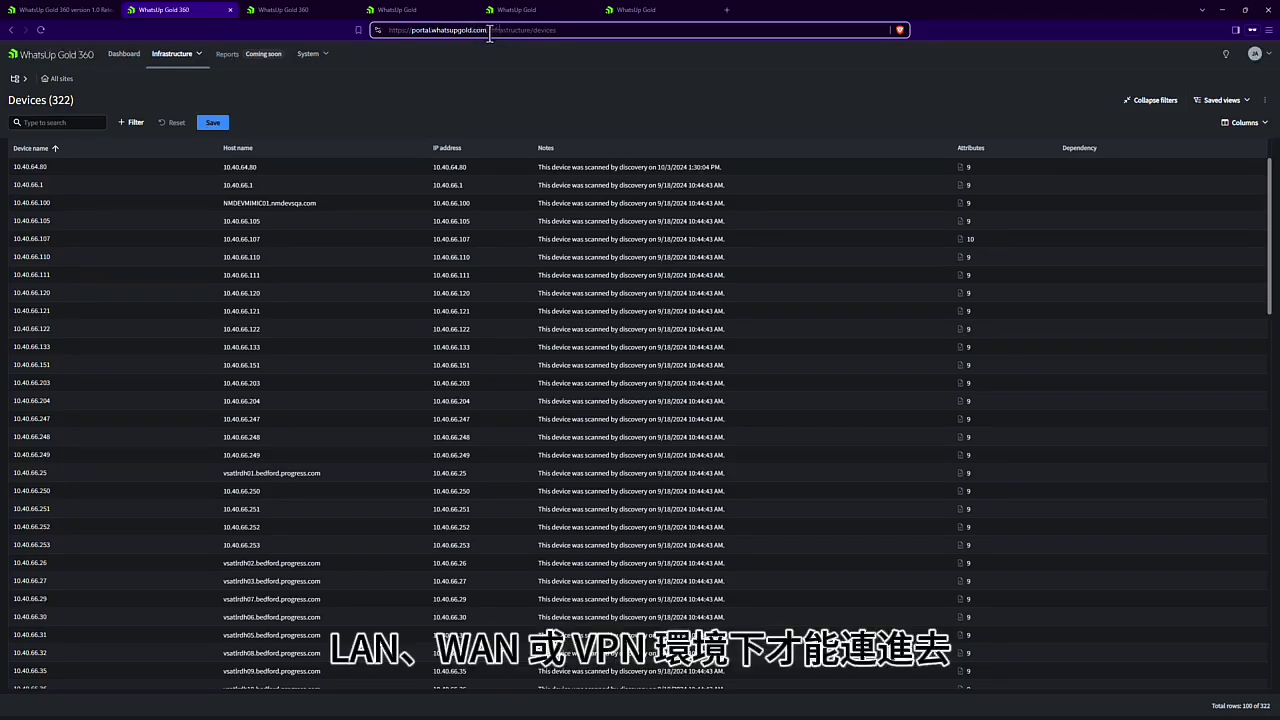
drag(486, 30, 376, 34)
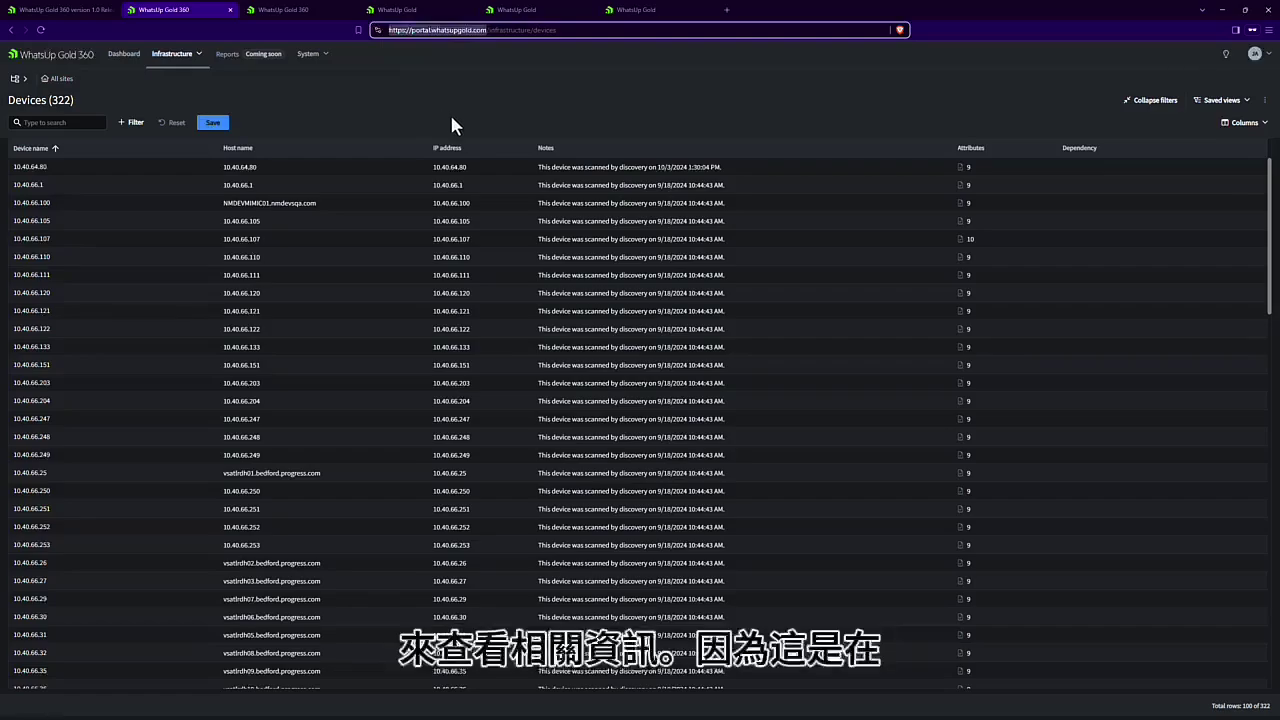
click(576, 86)
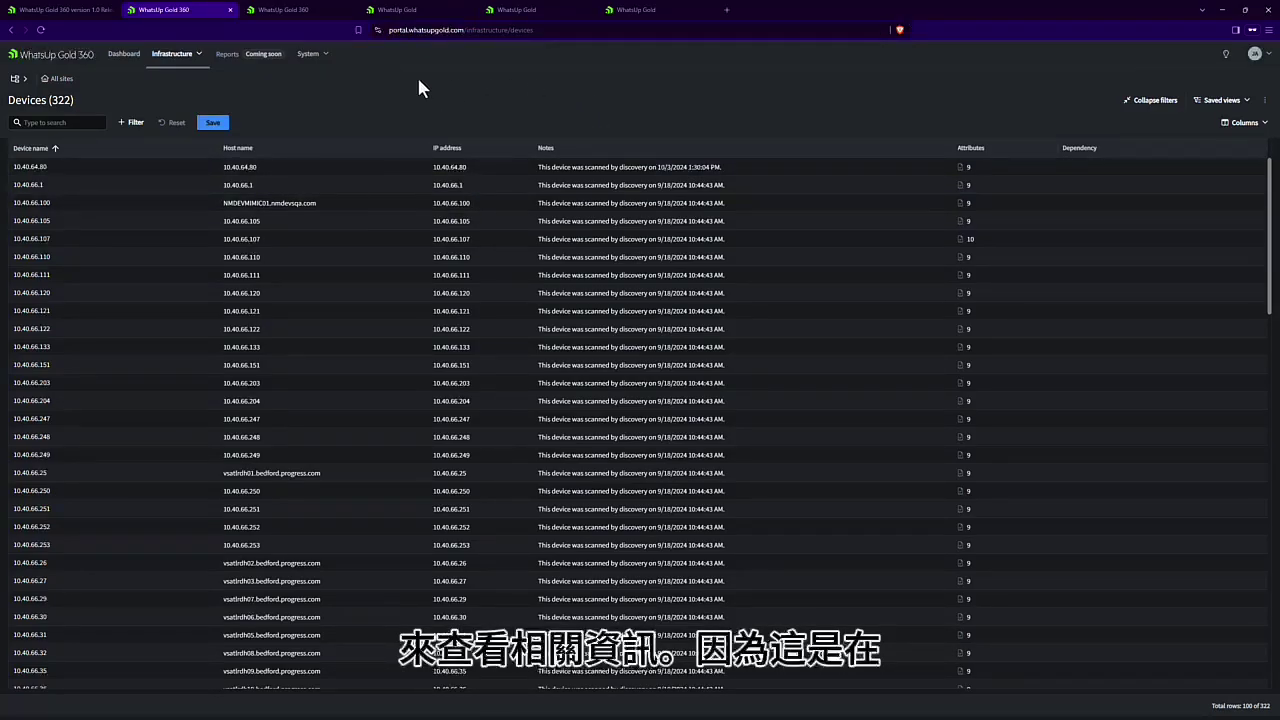
- Show the device groups tree, expand both WUG360 connectors, and view the devices of 10.40.65.5, 10.40.67.52 and the whole WUG360-Prod-Demo connector
click(15, 79)
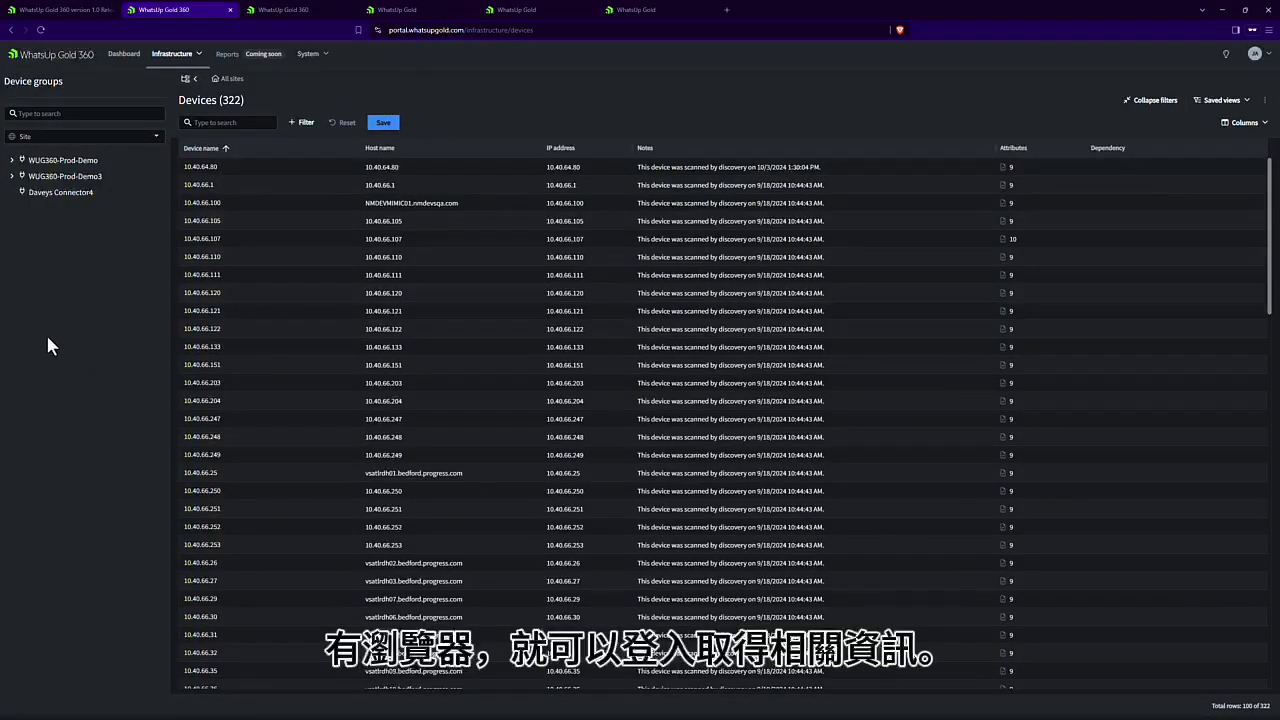
click(12, 161)
click(11, 208)
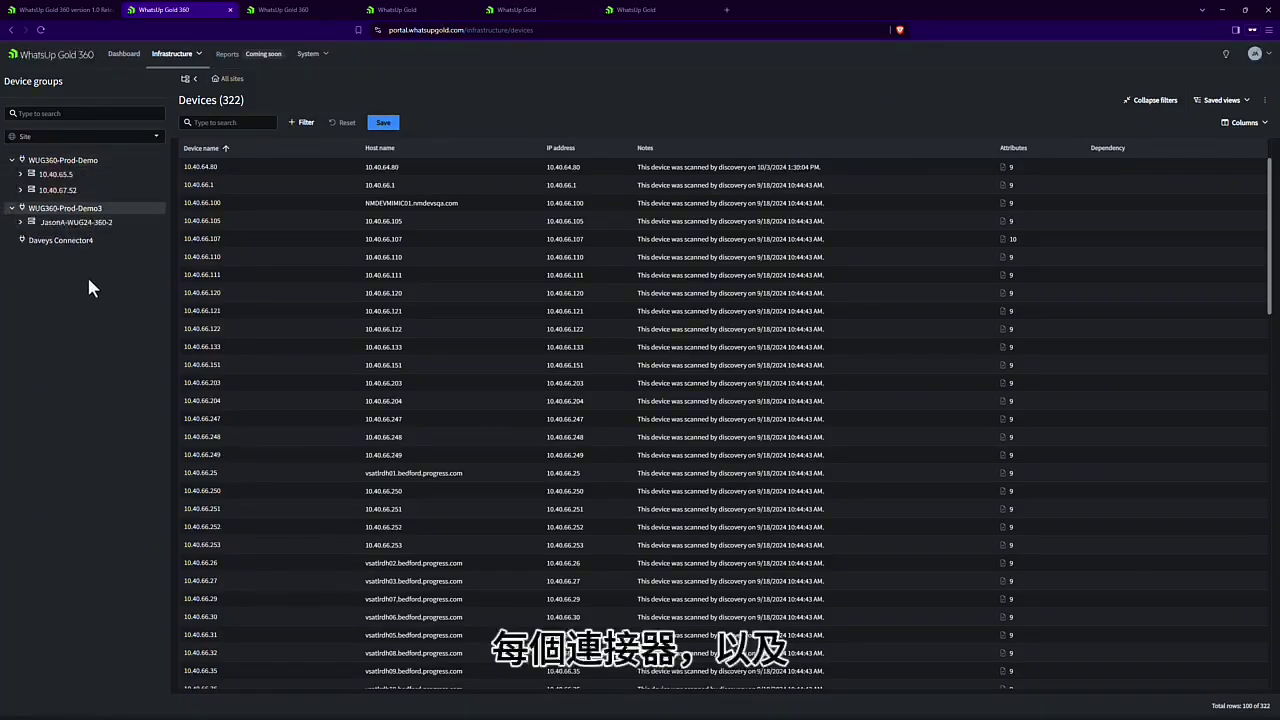
click(55, 174)
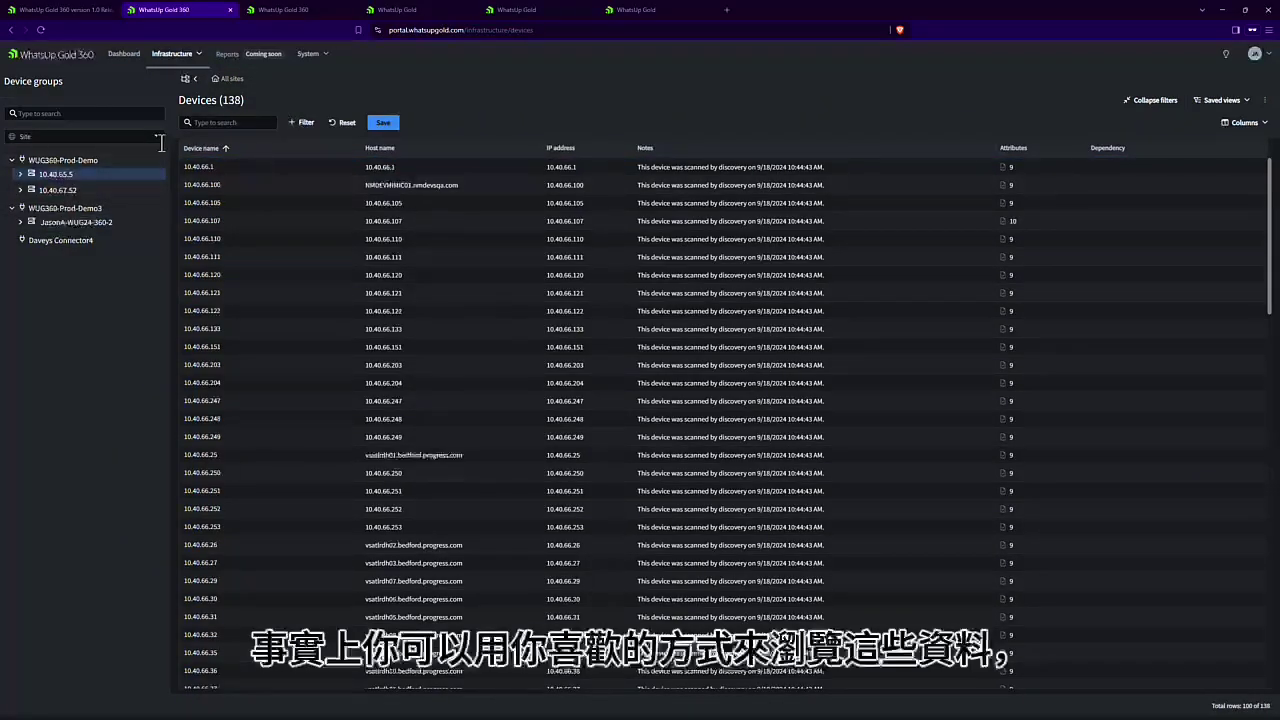
click(68, 190)
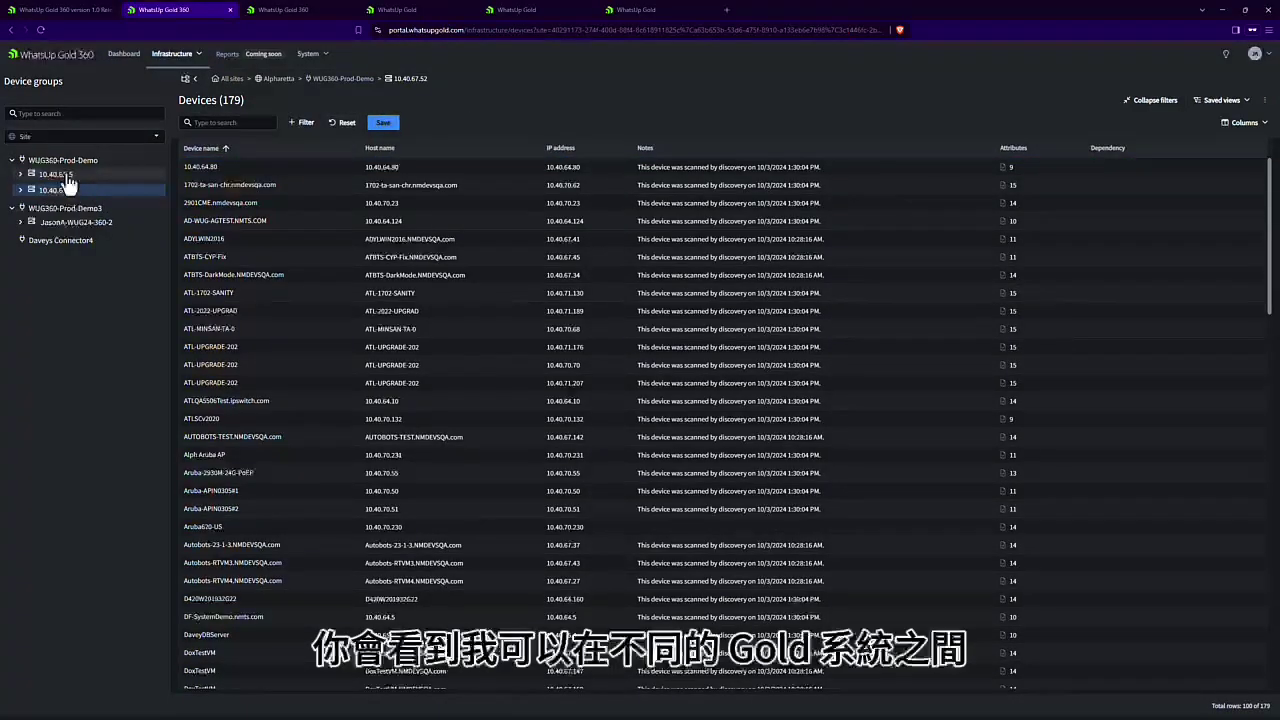
click(45, 161)
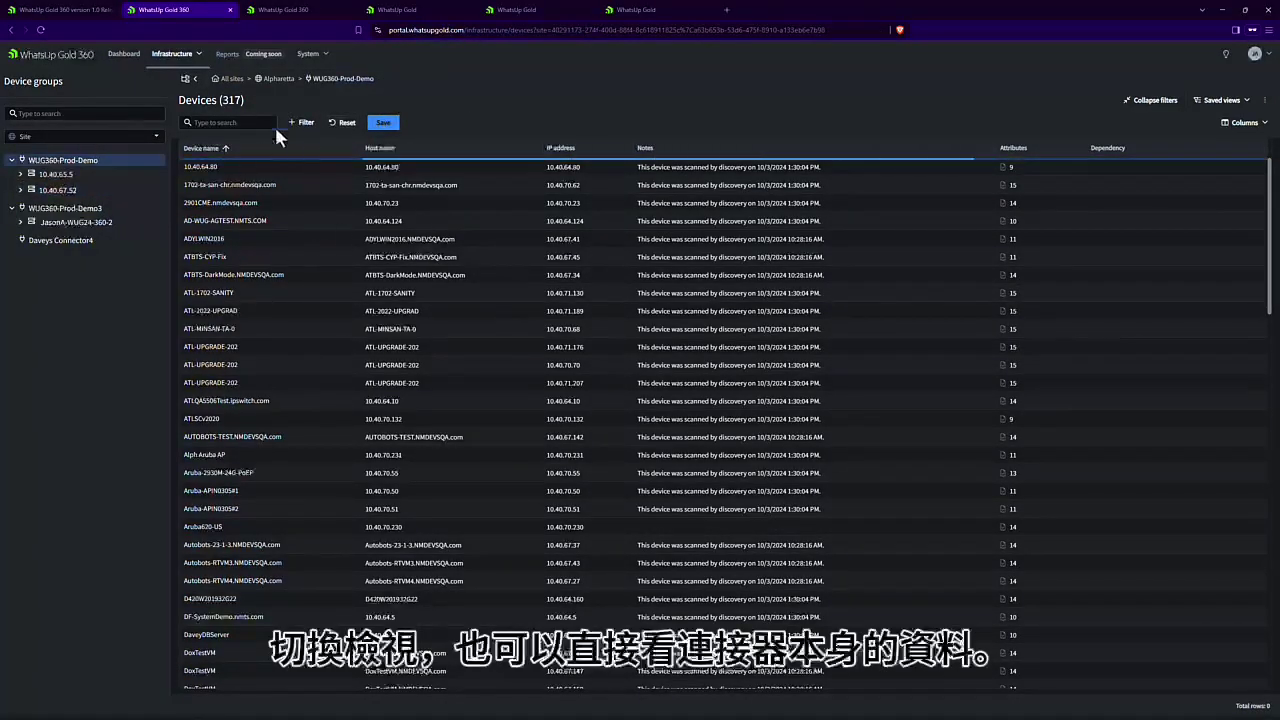
- Expand server 10.40.67.52, view its All routers dynamic group, and return to the devices of all sites
click(20, 190)
click(62, 220)
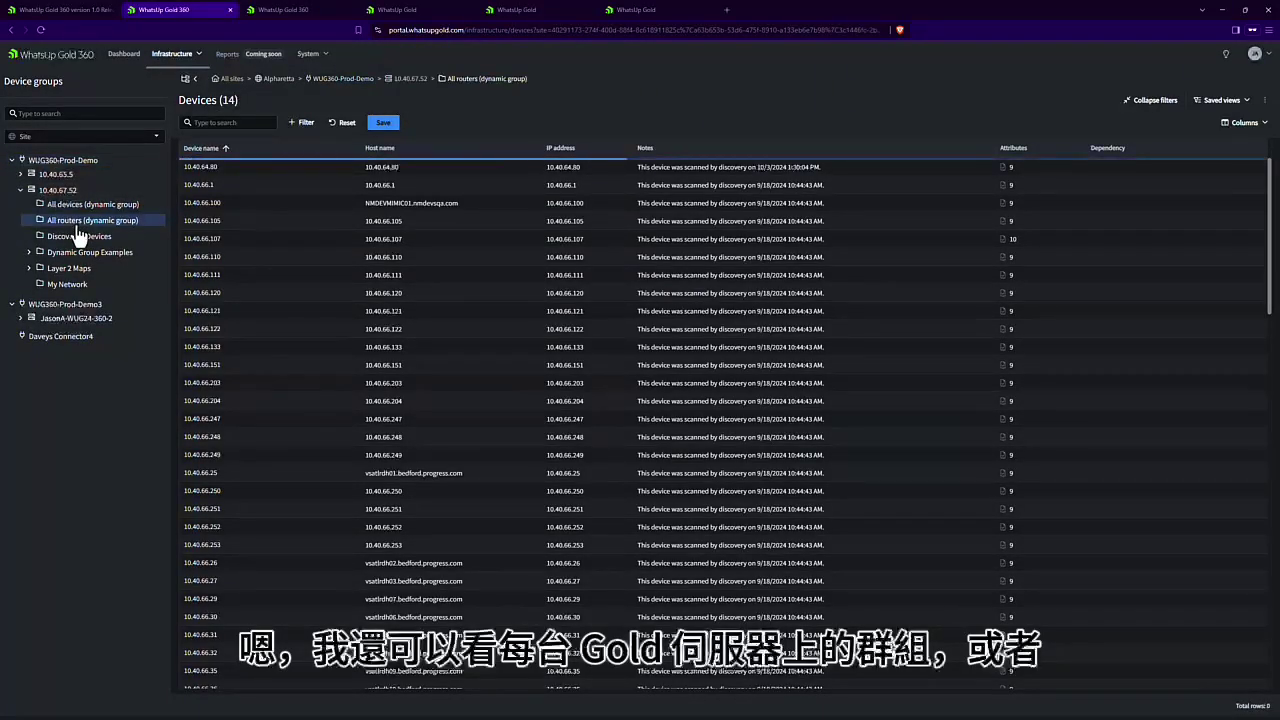
click(230, 79)
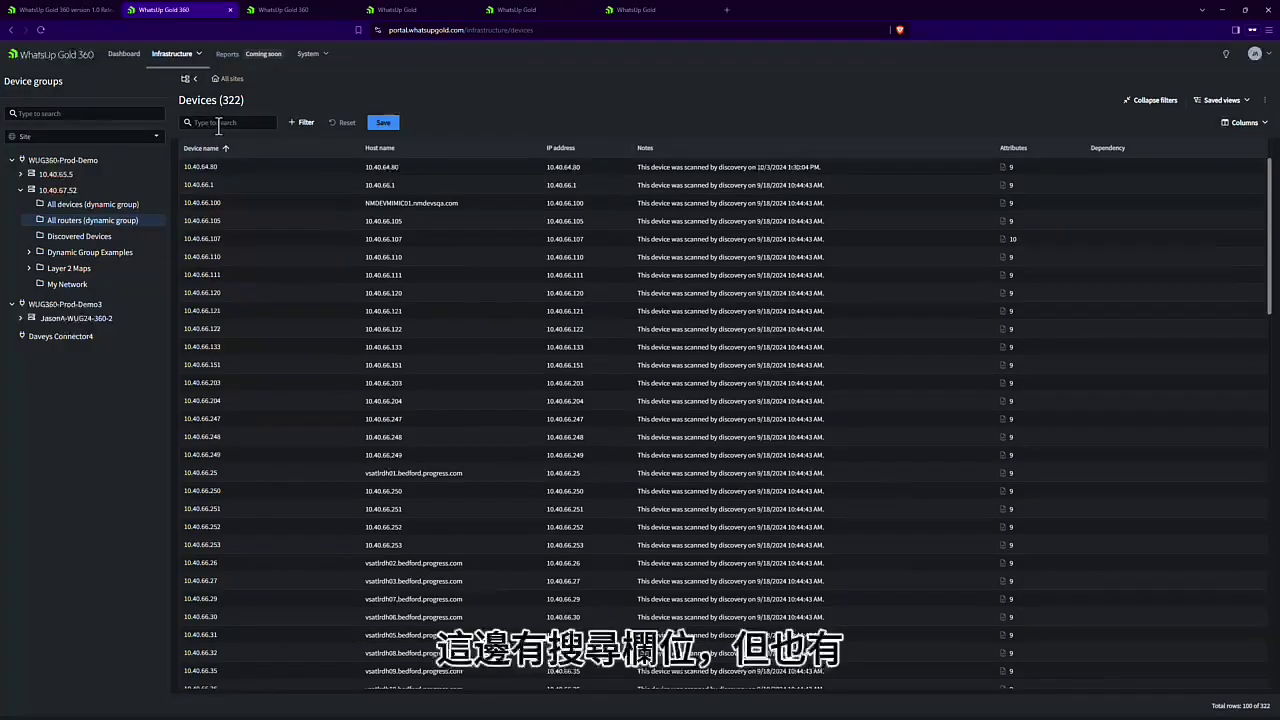
- Add a Credential filter to the devices list and restrict it to the NTA+ credential
click(294, 124)
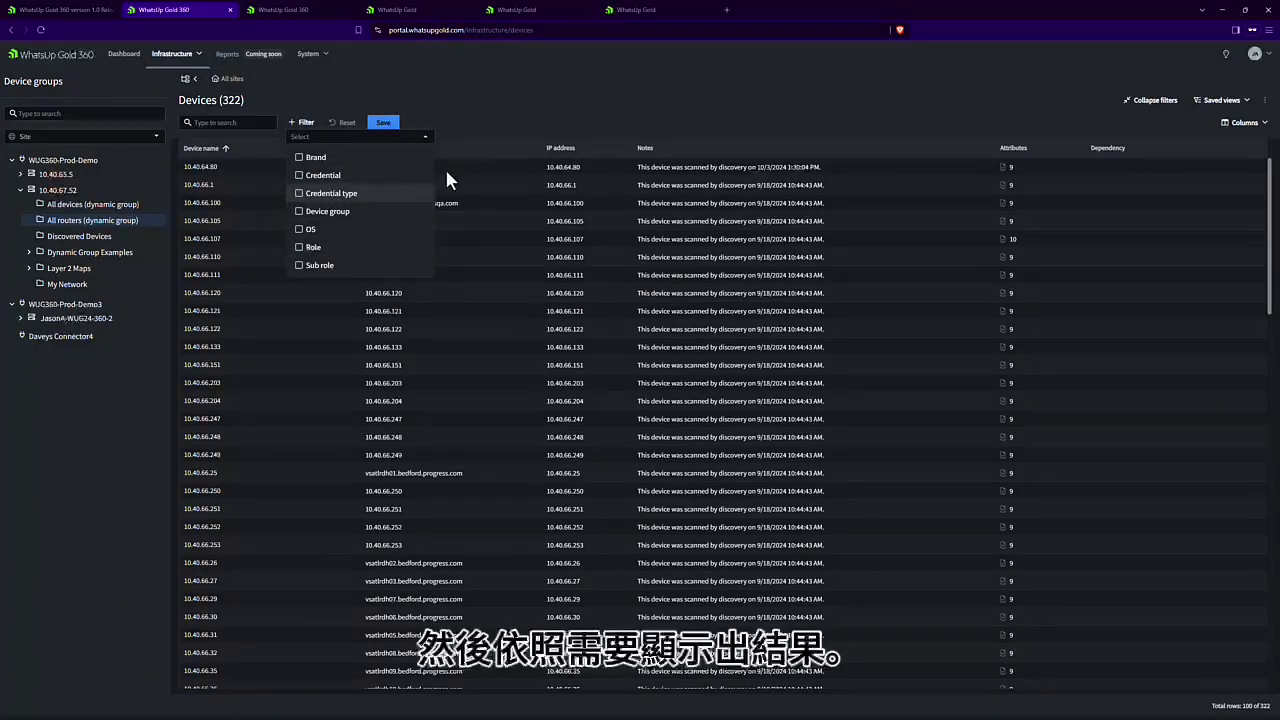
click(896, 112)
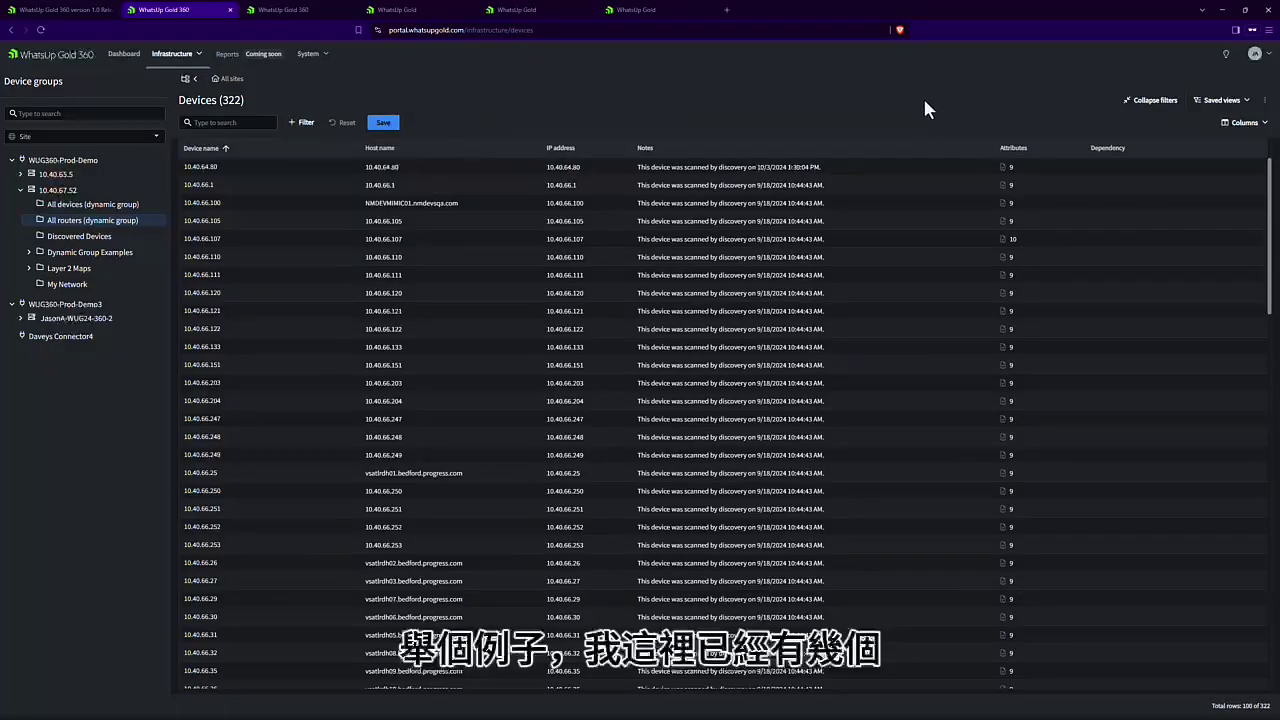
click(306, 124)
click(310, 175)
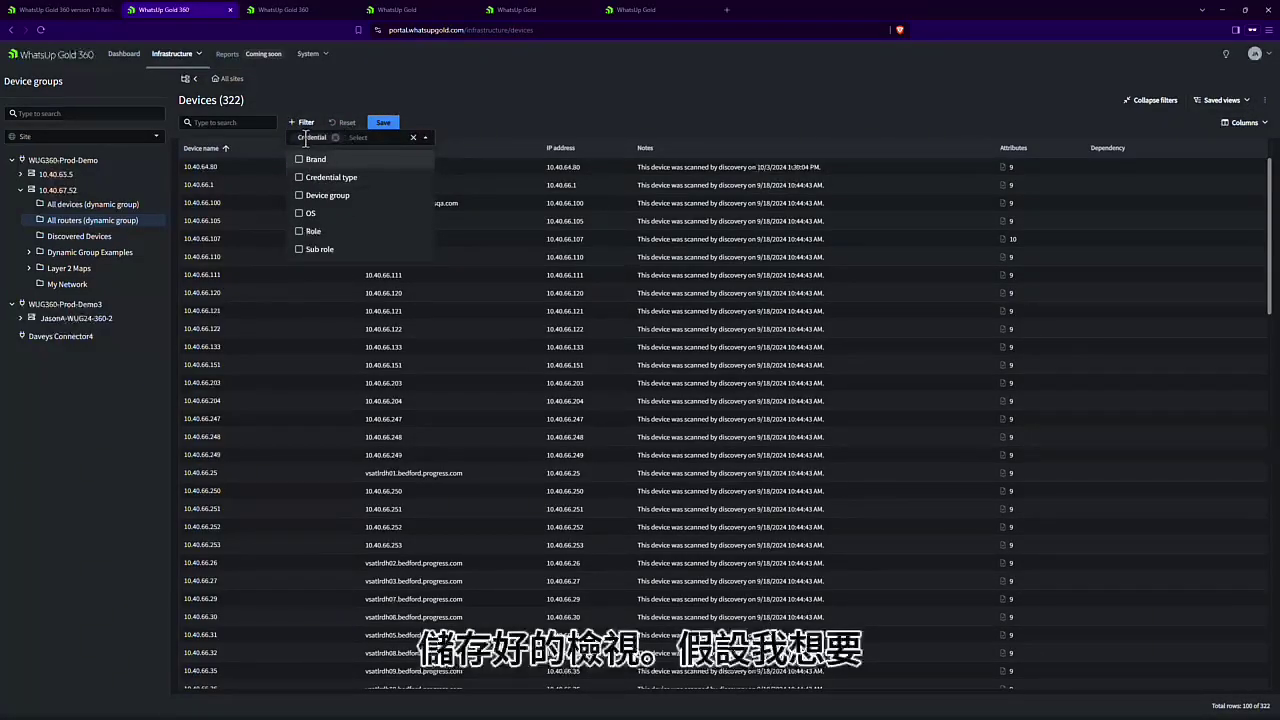
click(483, 93)
click(318, 120)
click(316, 170)
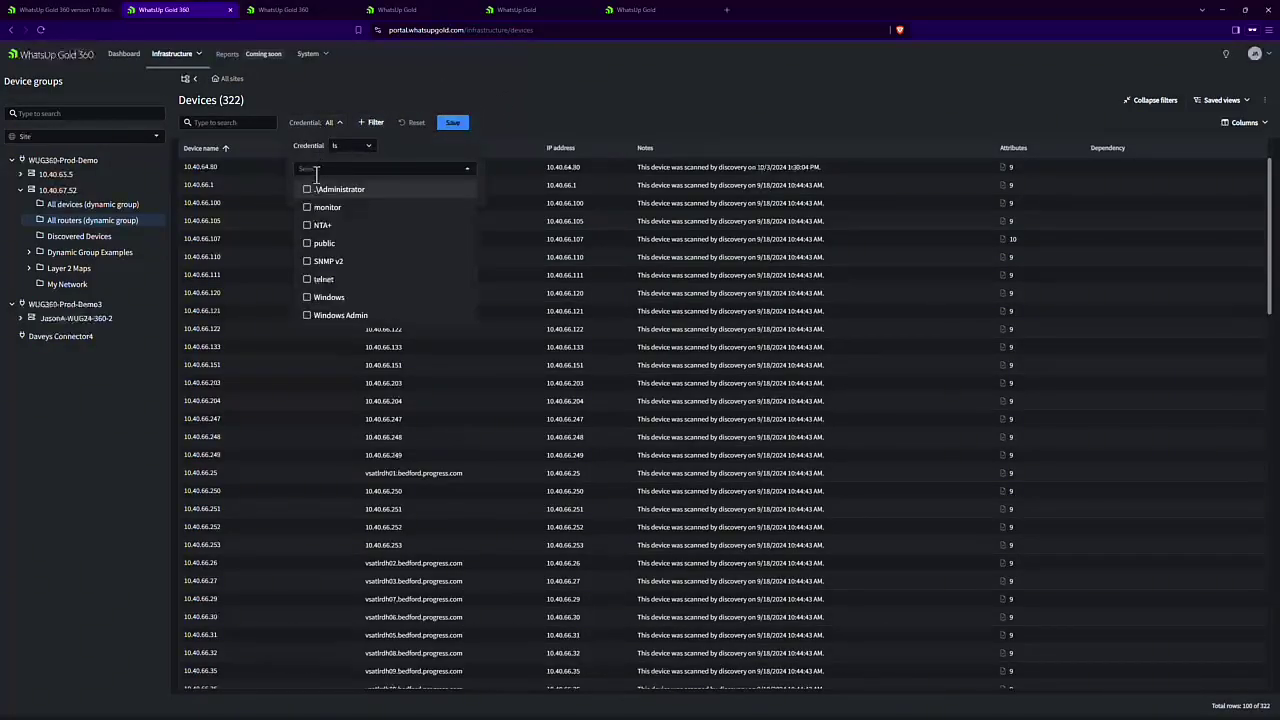
click(316, 226)
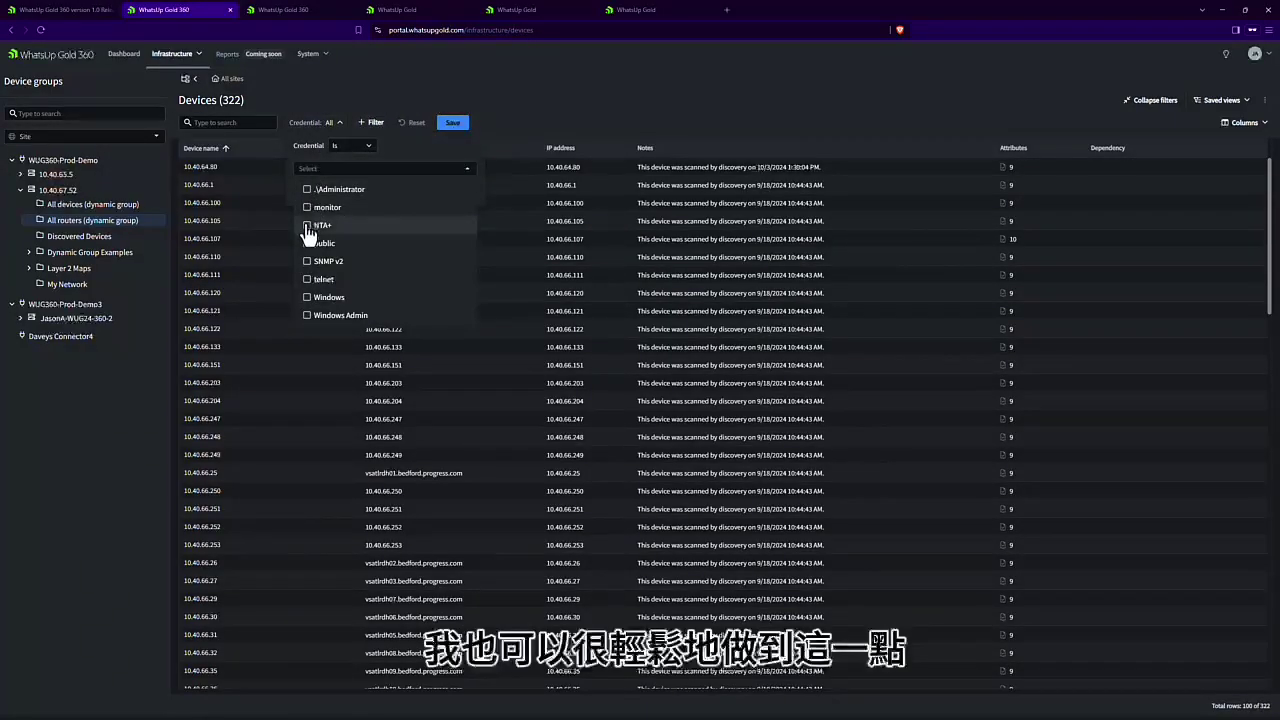
click(411, 76)
- Save the filtered devices list as a new view named "NTA+ credential"
click(461, 122)
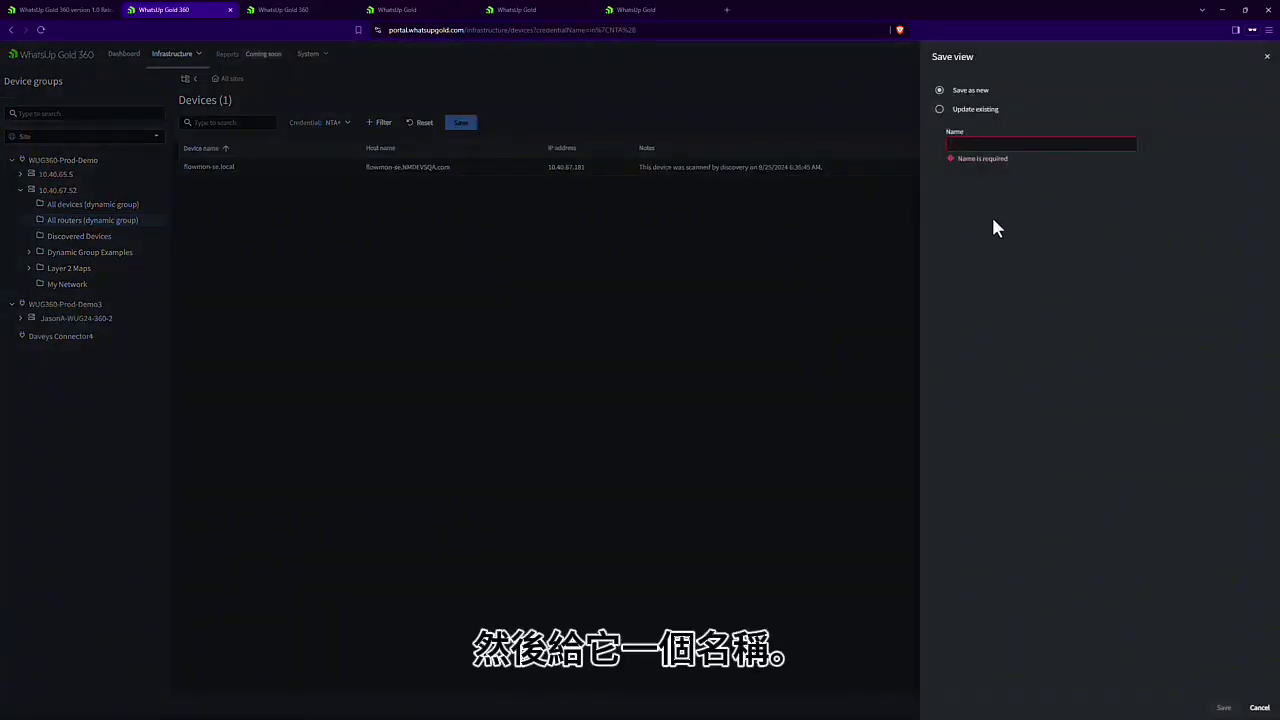
text(NT)
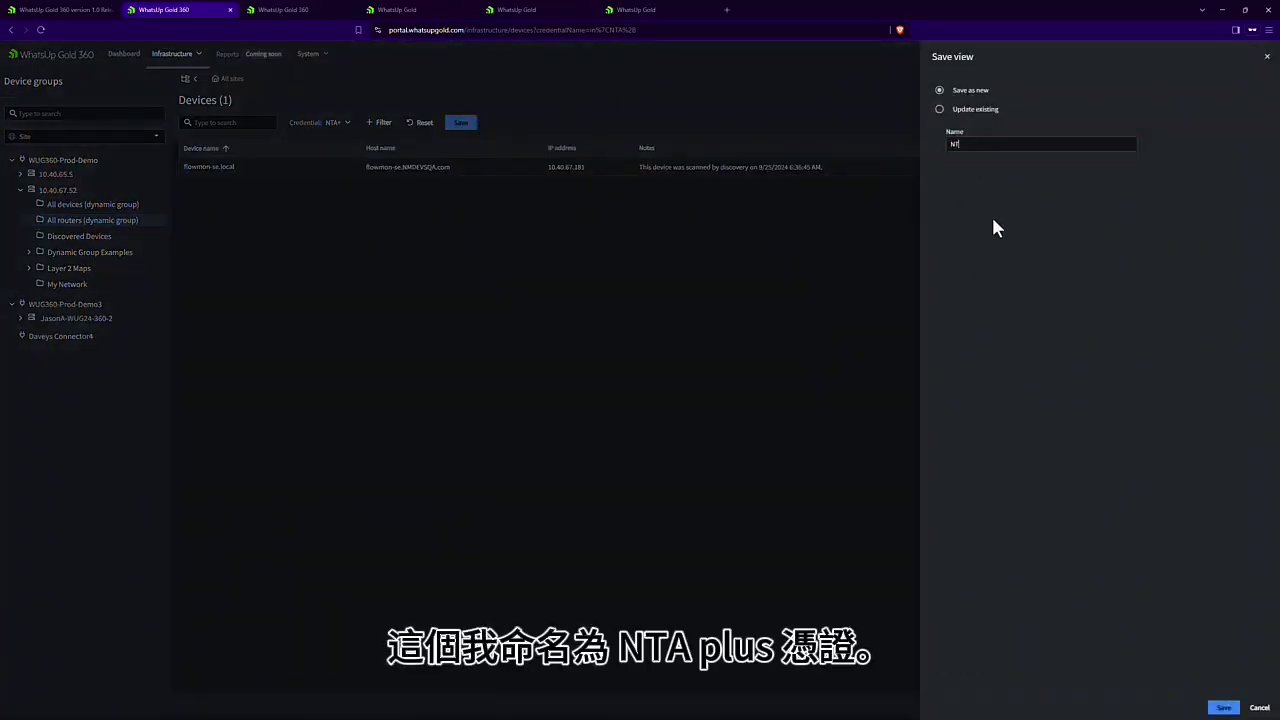
text(A+ credential)
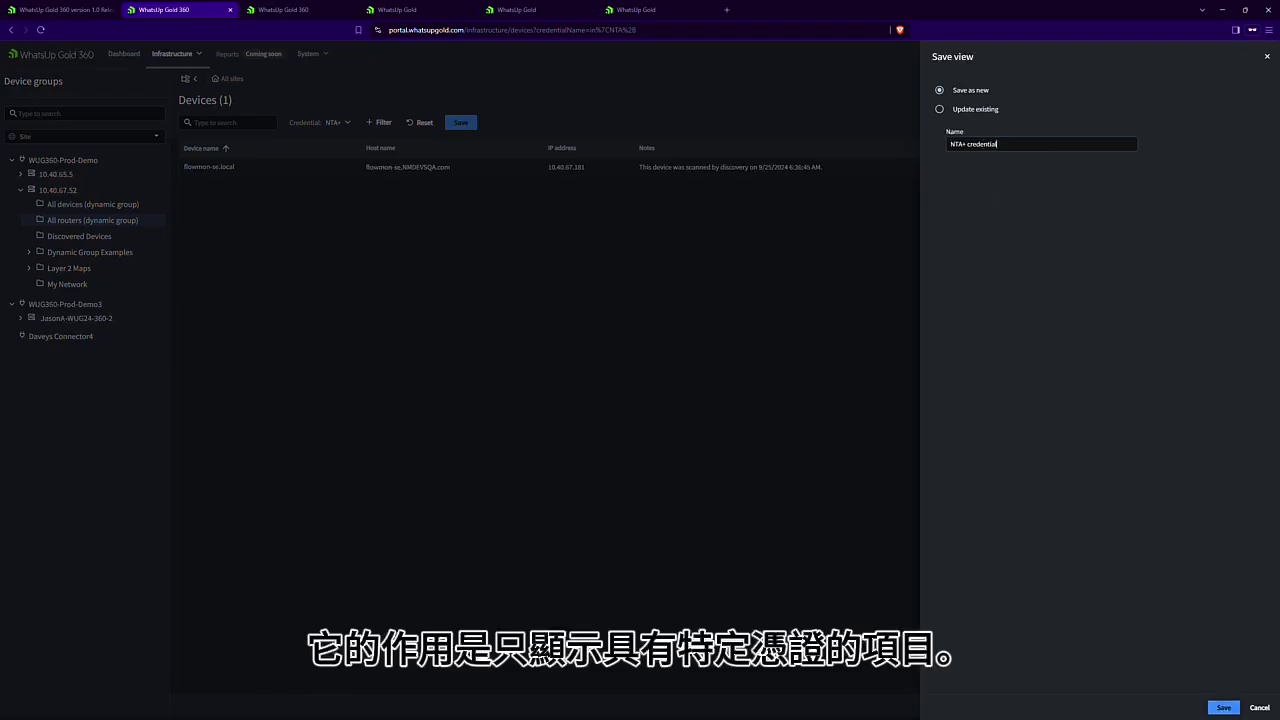
click(1223, 707)
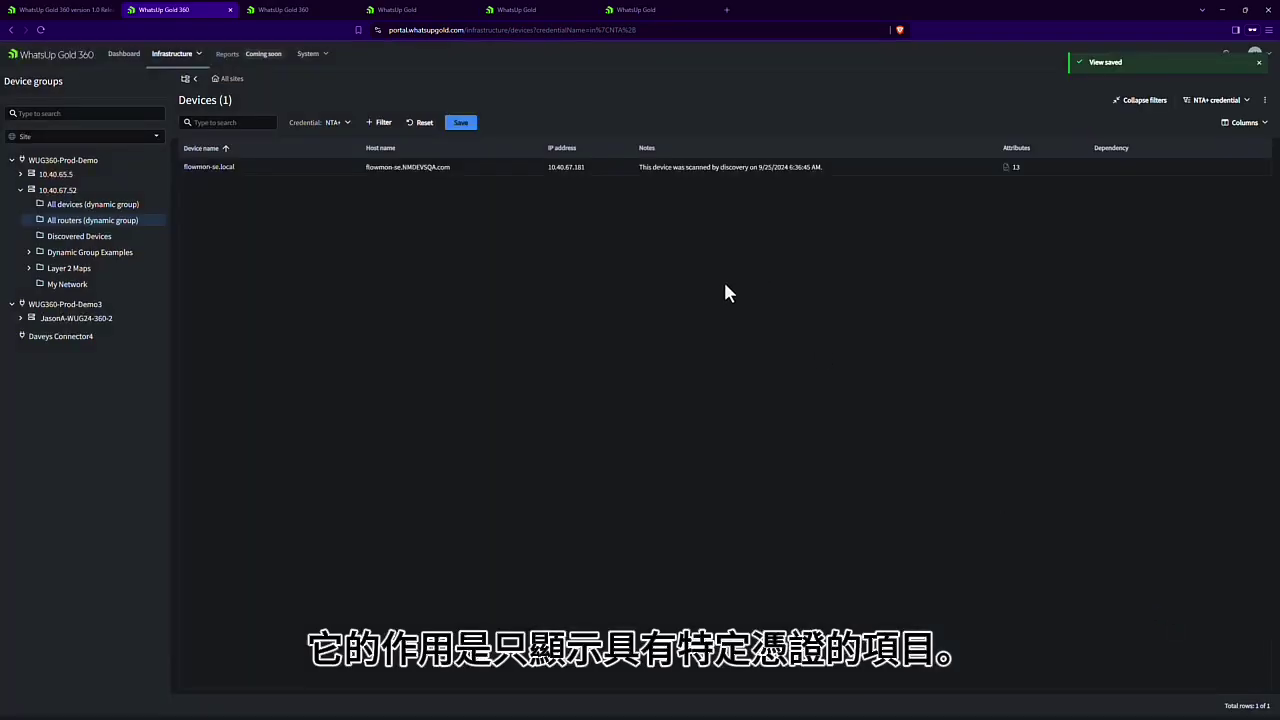
- Look through the saved views and the available device columns without changing them
click(1203, 110)
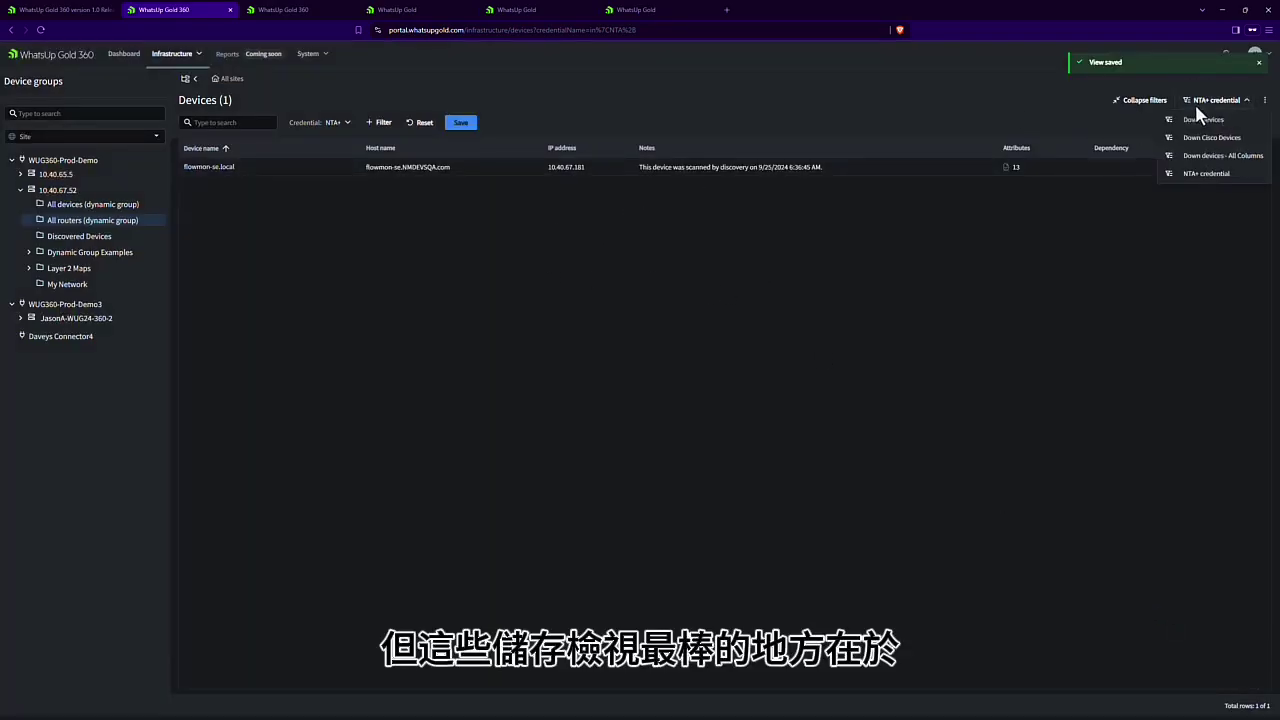
click(1150, 256)
click(1243, 122)
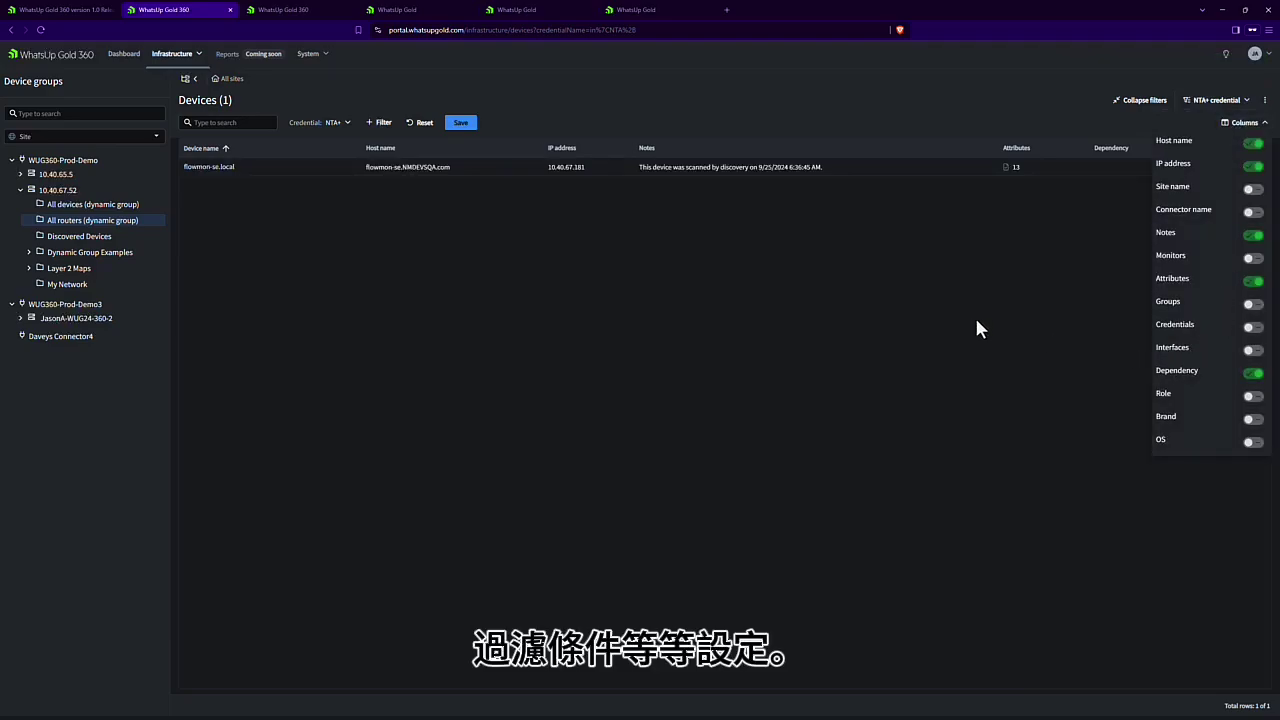
click(977, 320)
- Apply the Down devices saved view and limit it to the WUG360-Prod-Demo connector
click(1204, 103)
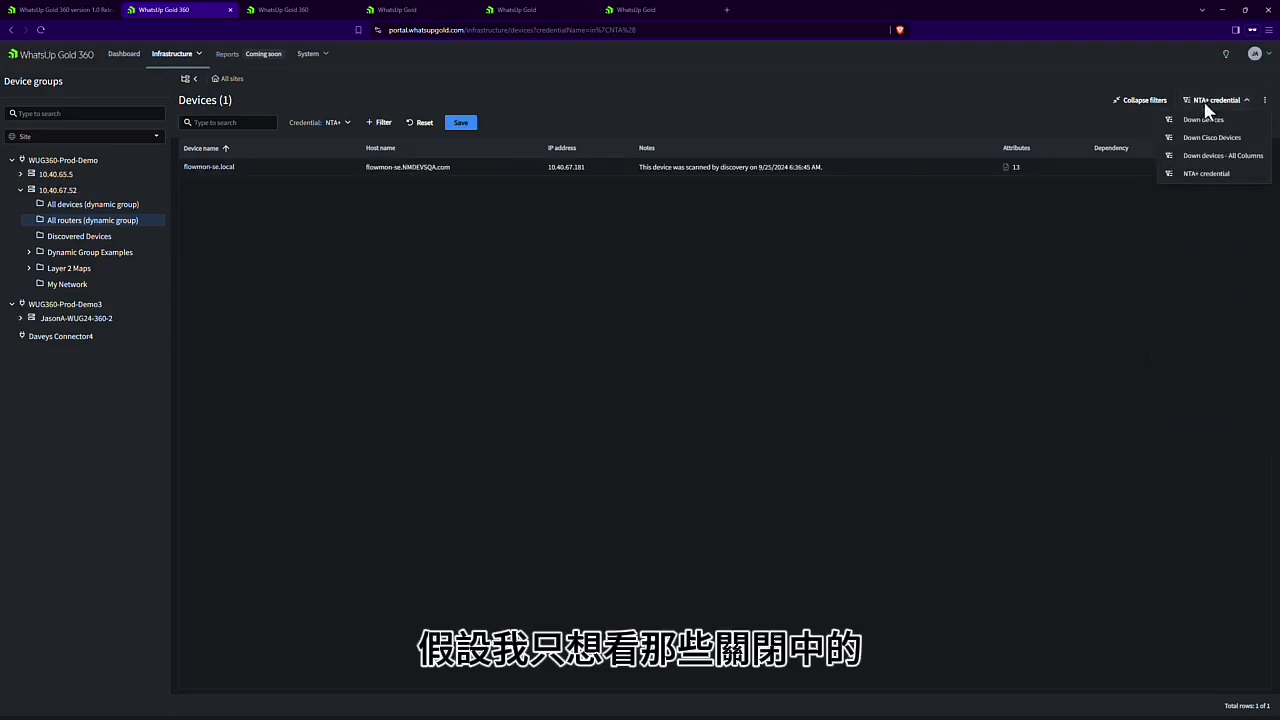
click(1195, 120)
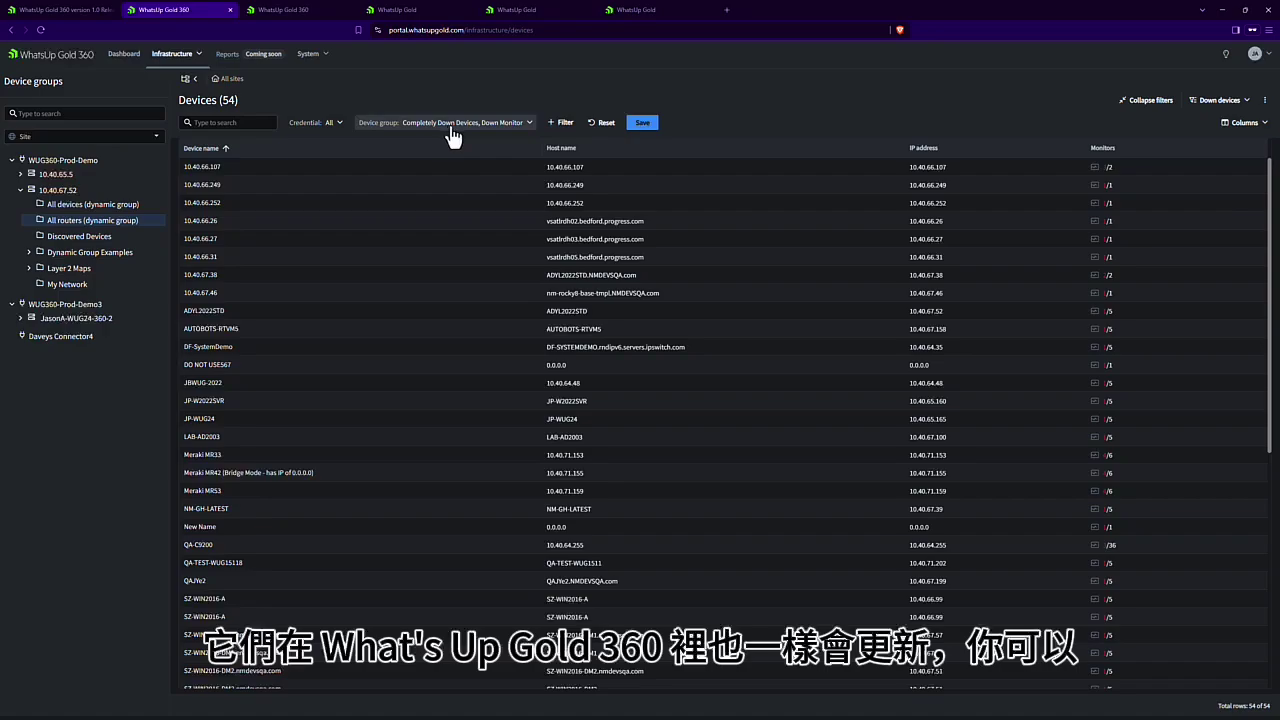
click(45, 160)
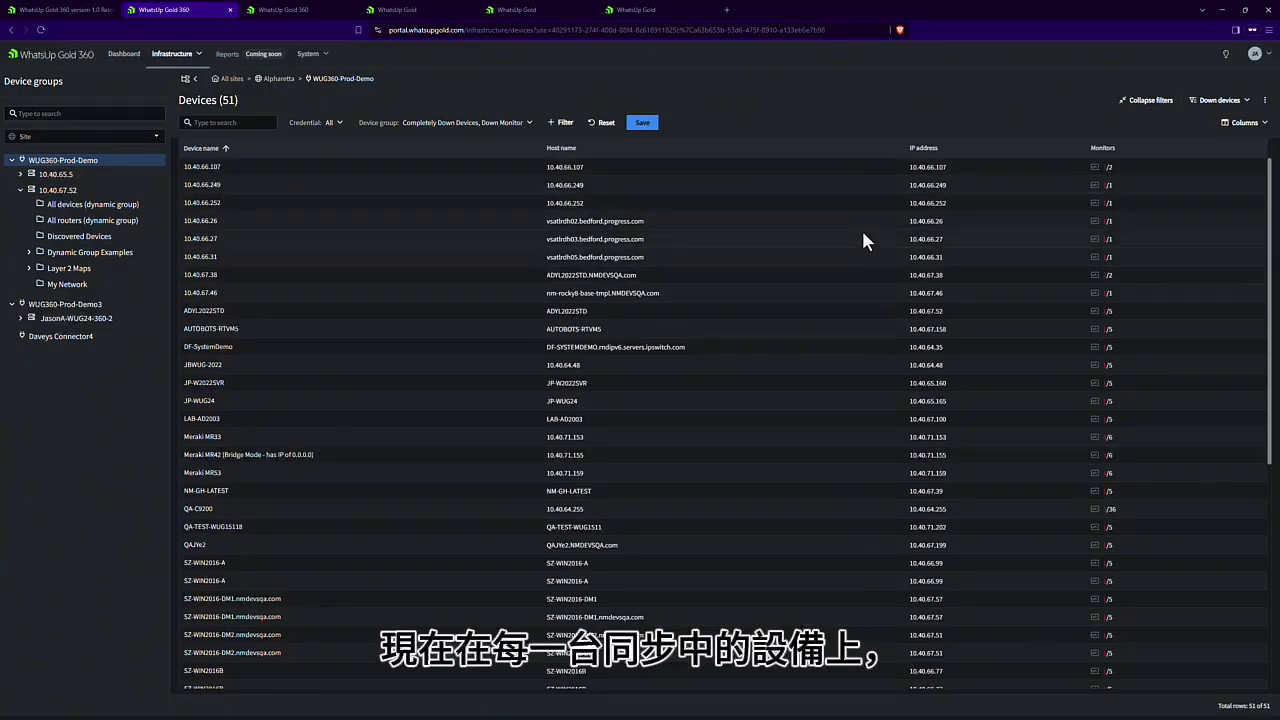
- Open the details of device 10.40.66.107 from its monitors and highlight the Ping monitor's message
click(824, 174)
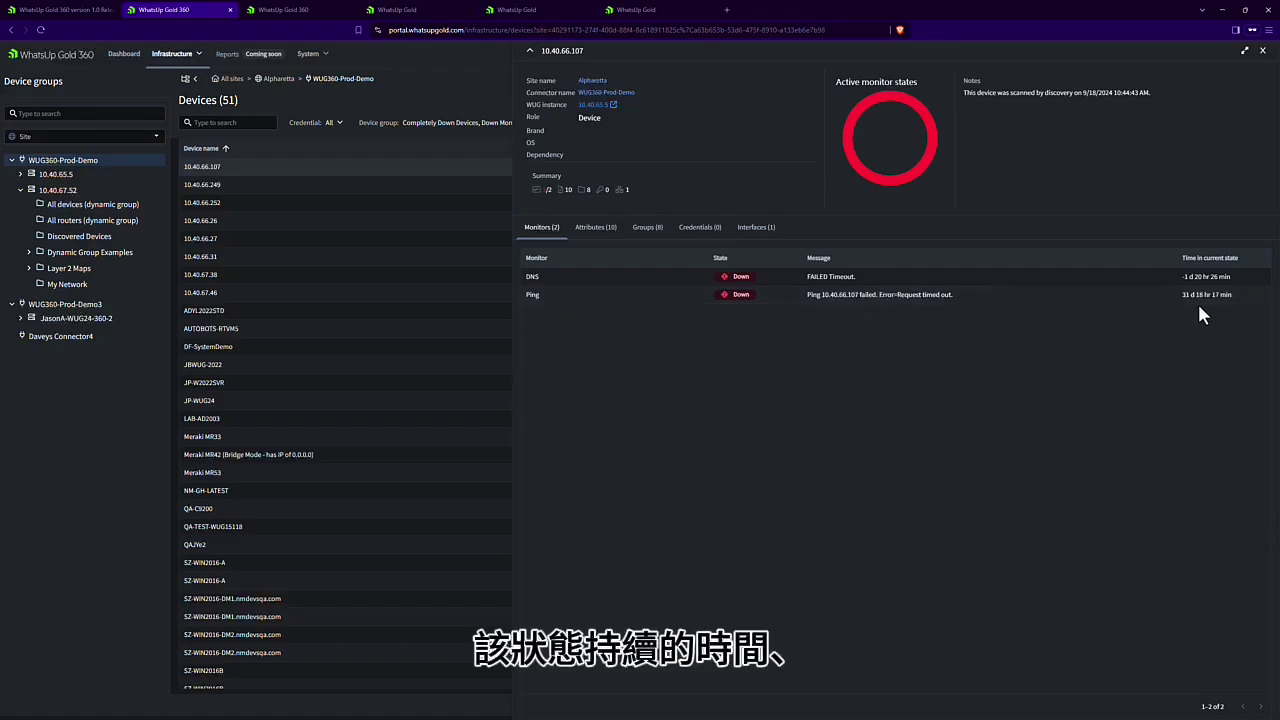
drag(959, 294, 805, 295)
click(632, 431)
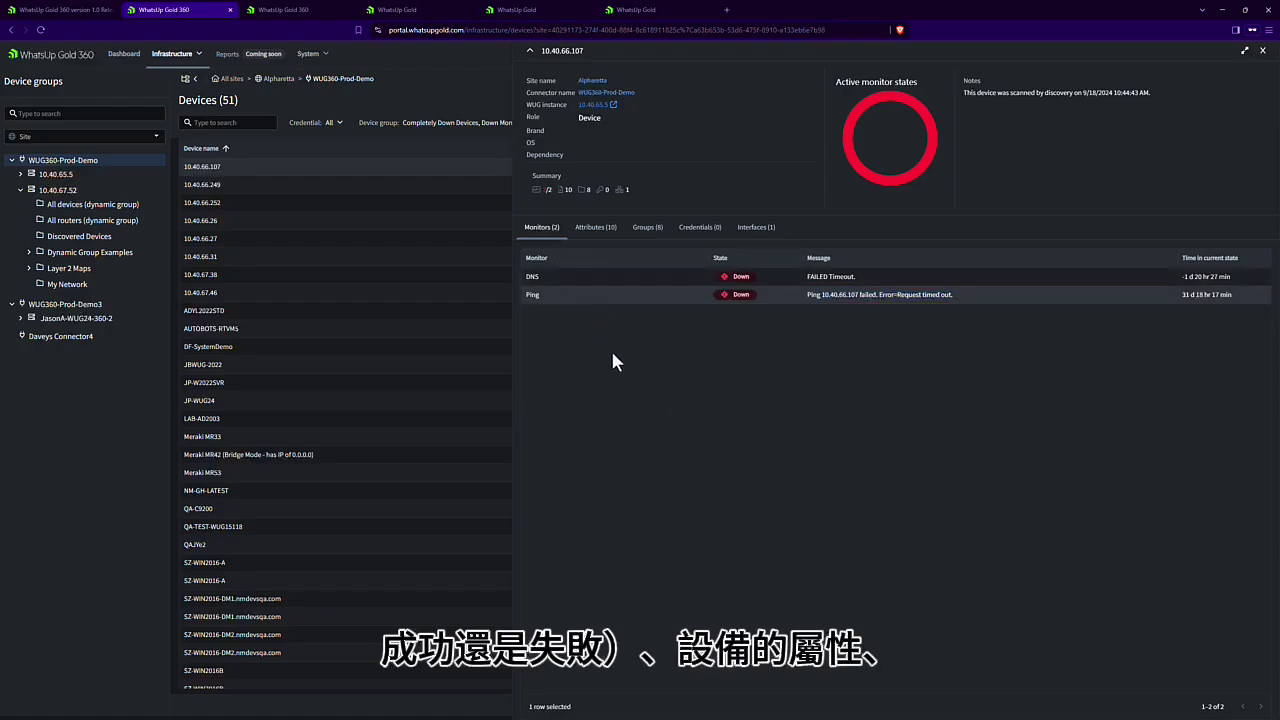
- Look through the attributes, groups, credentials and interfaces of device 10.40.66.107, ending back on its monitors
click(594, 228)
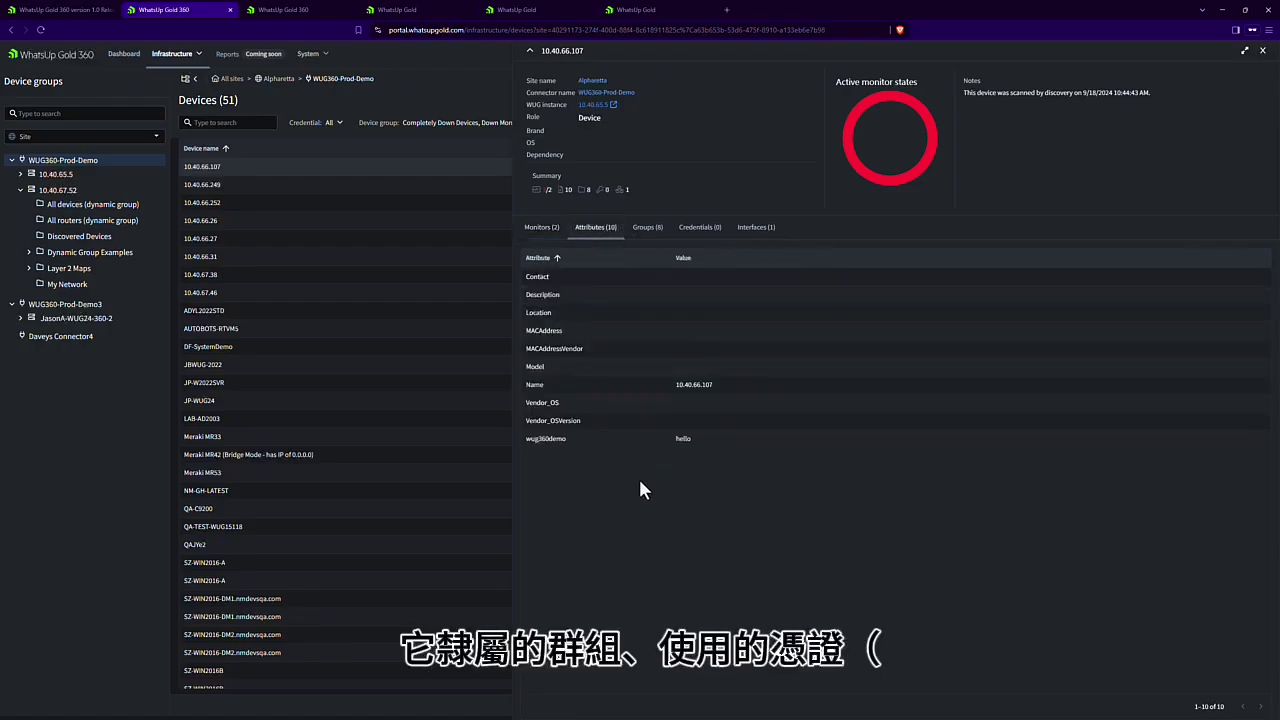
click(648, 229)
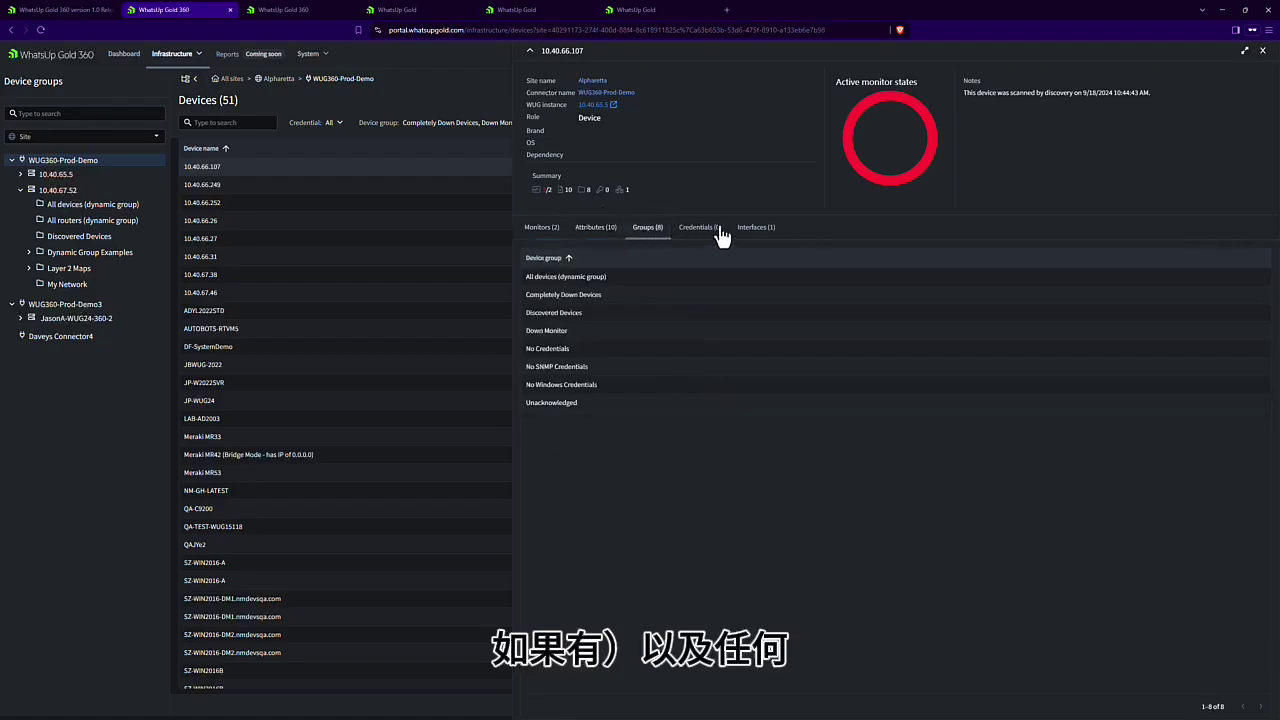
click(700, 230)
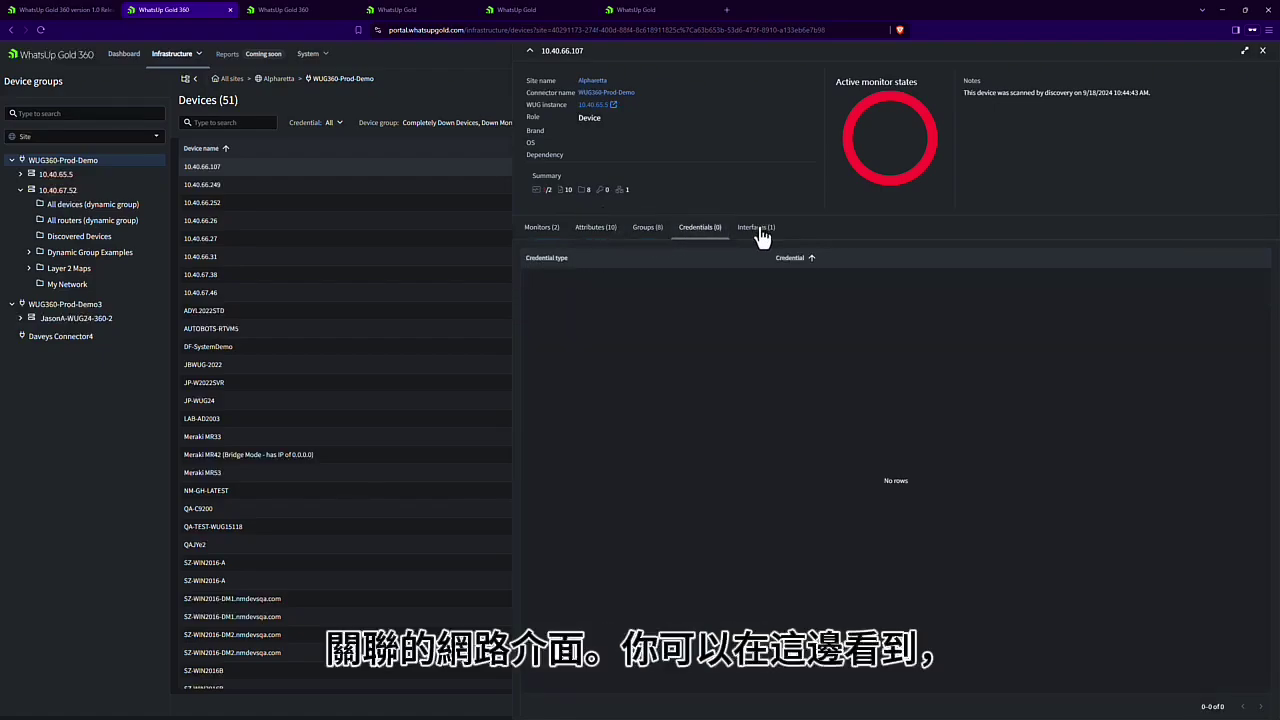
click(757, 229)
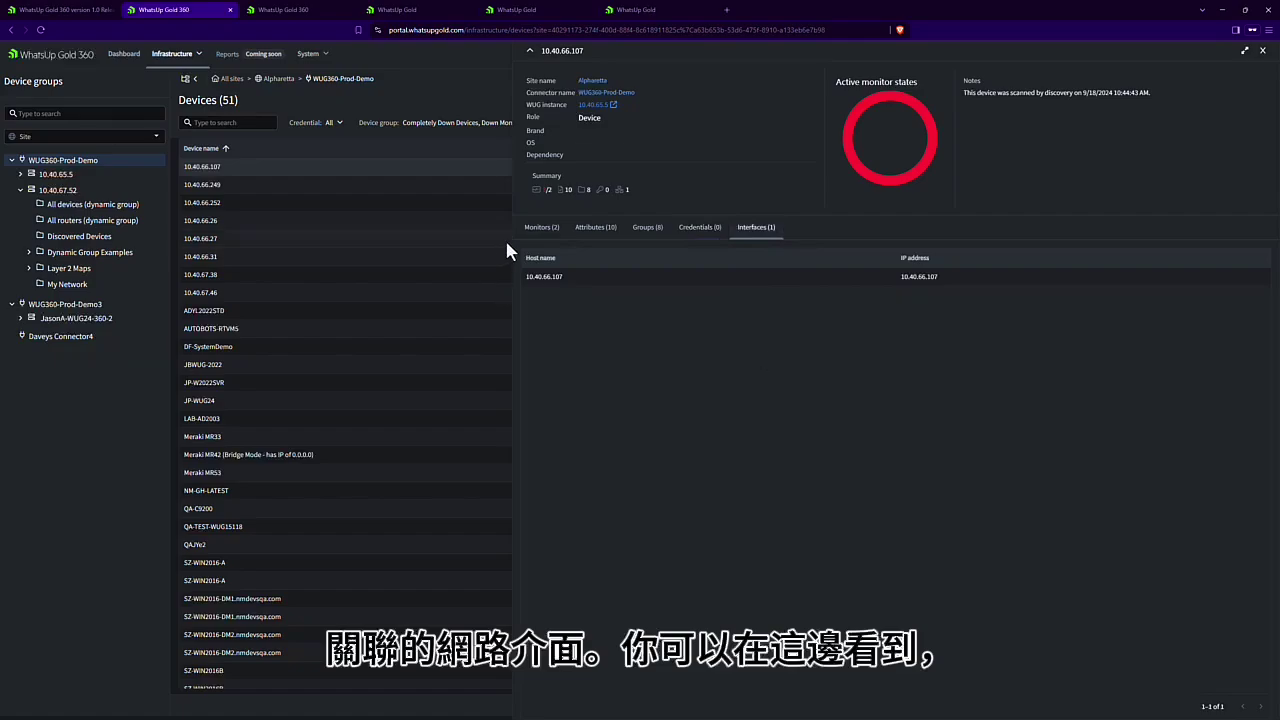
click(542, 230)
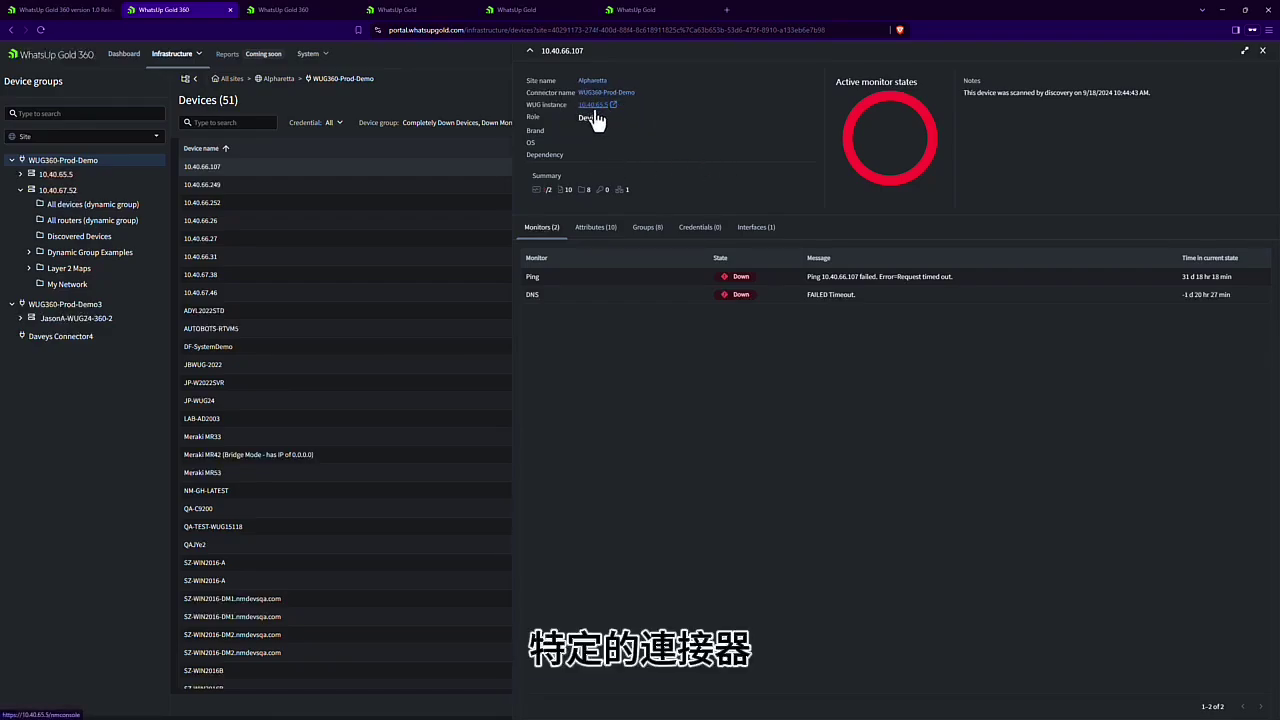
- Log in to the WhatsUp Gold instance at 10.40.65.5 with the account password, then return to the WhatsUp Gold 360 device details
click(398, 10)
click(699, 170)
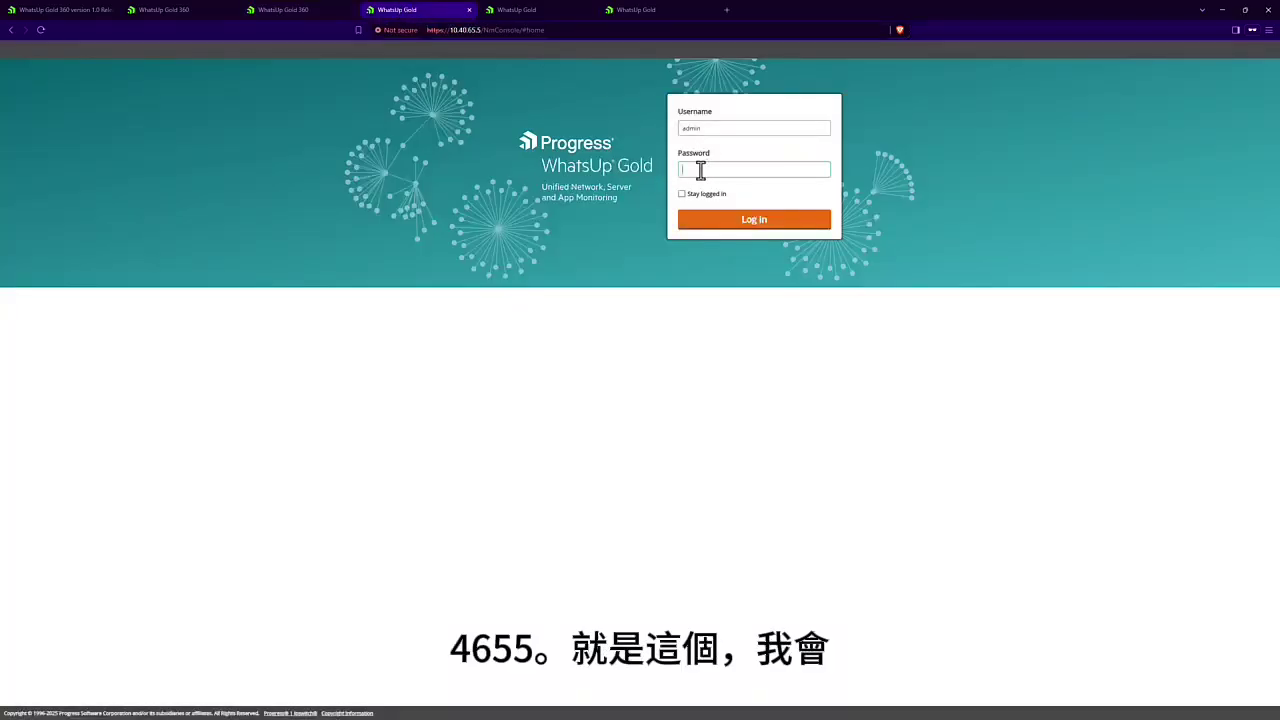
key(ctrl+v)
key(Return)
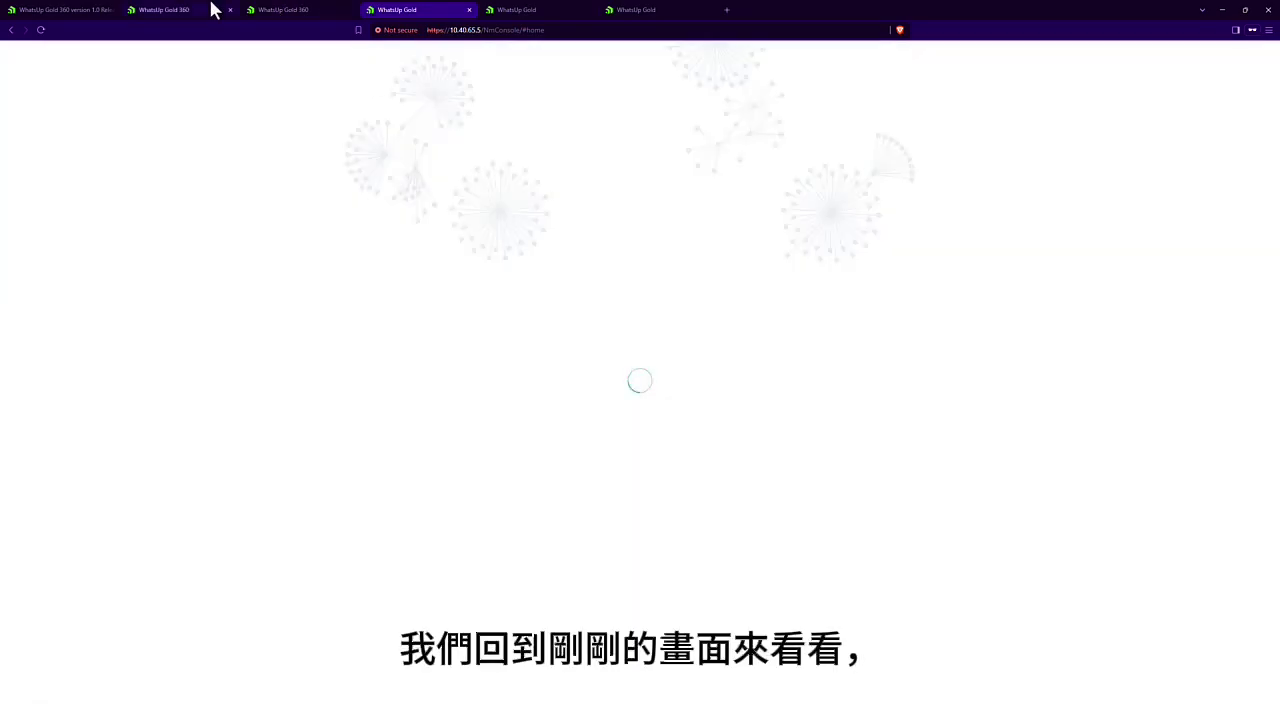
drag(363, 12, 143, 10)
click(143, 10)
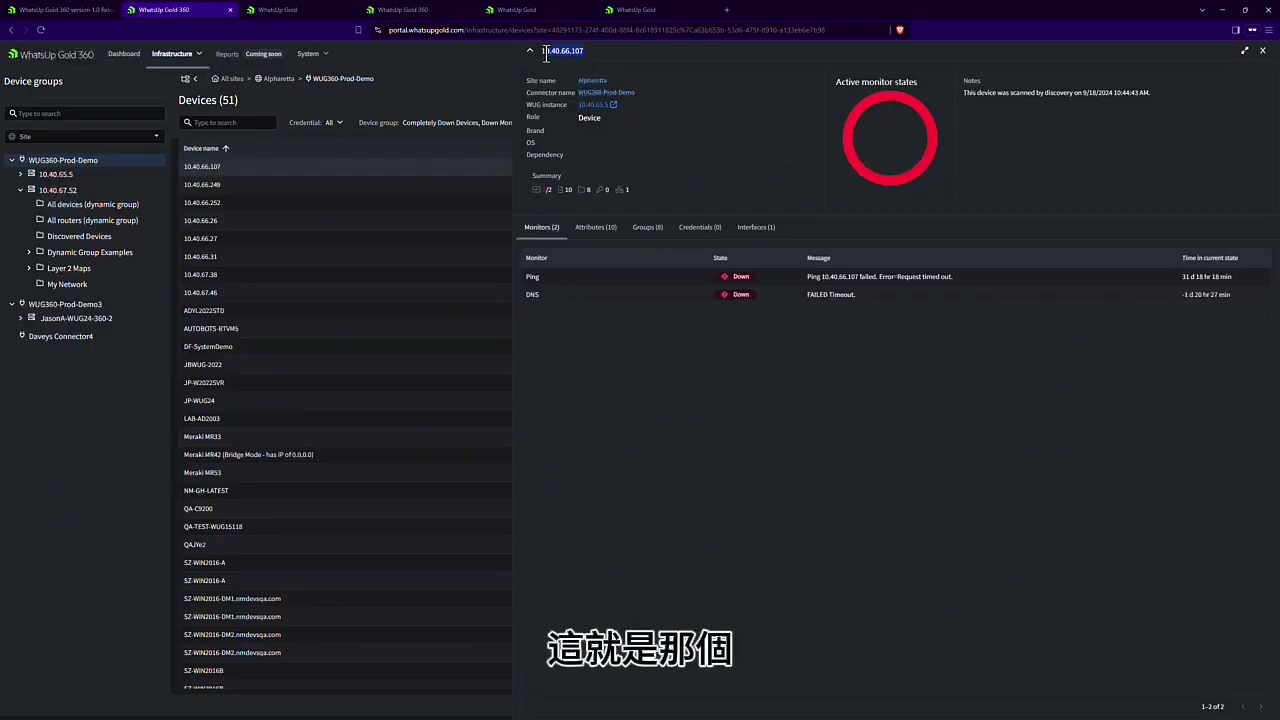
- Highlight the device name 10.40.66.107 and its wug360demo attribute in the device details
drag(540, 50, 594, 51)
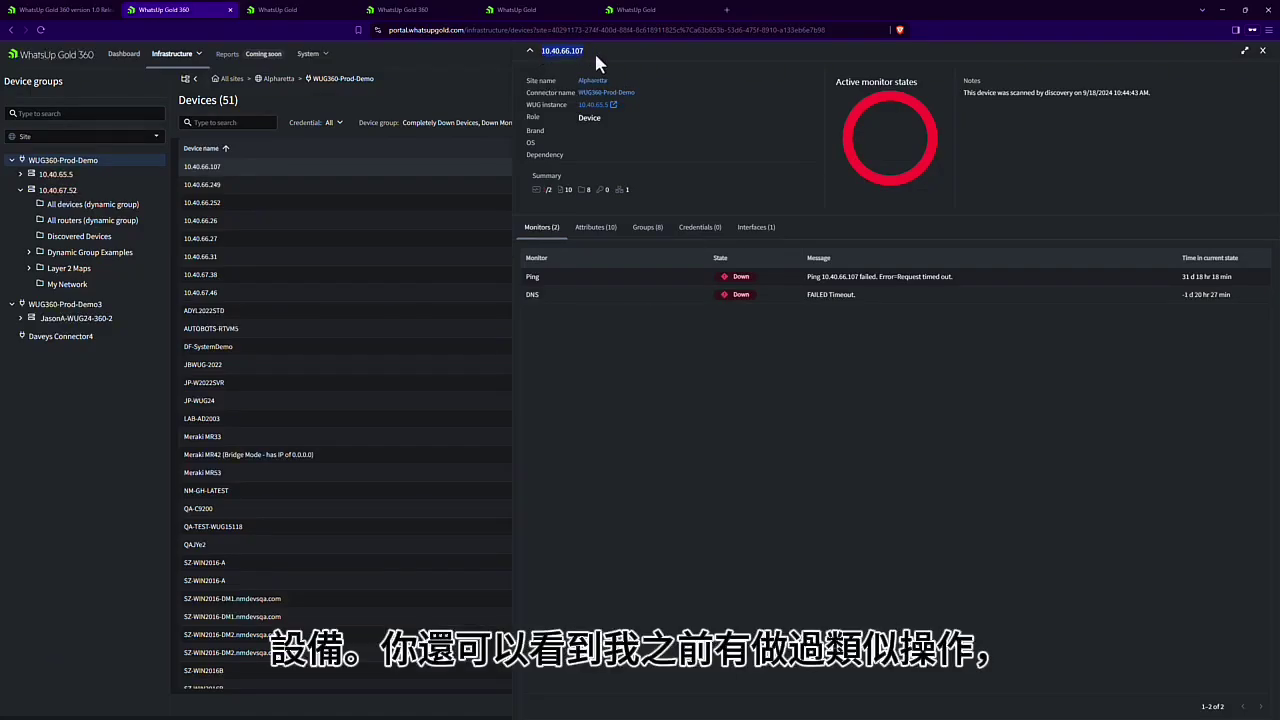
click(595, 227)
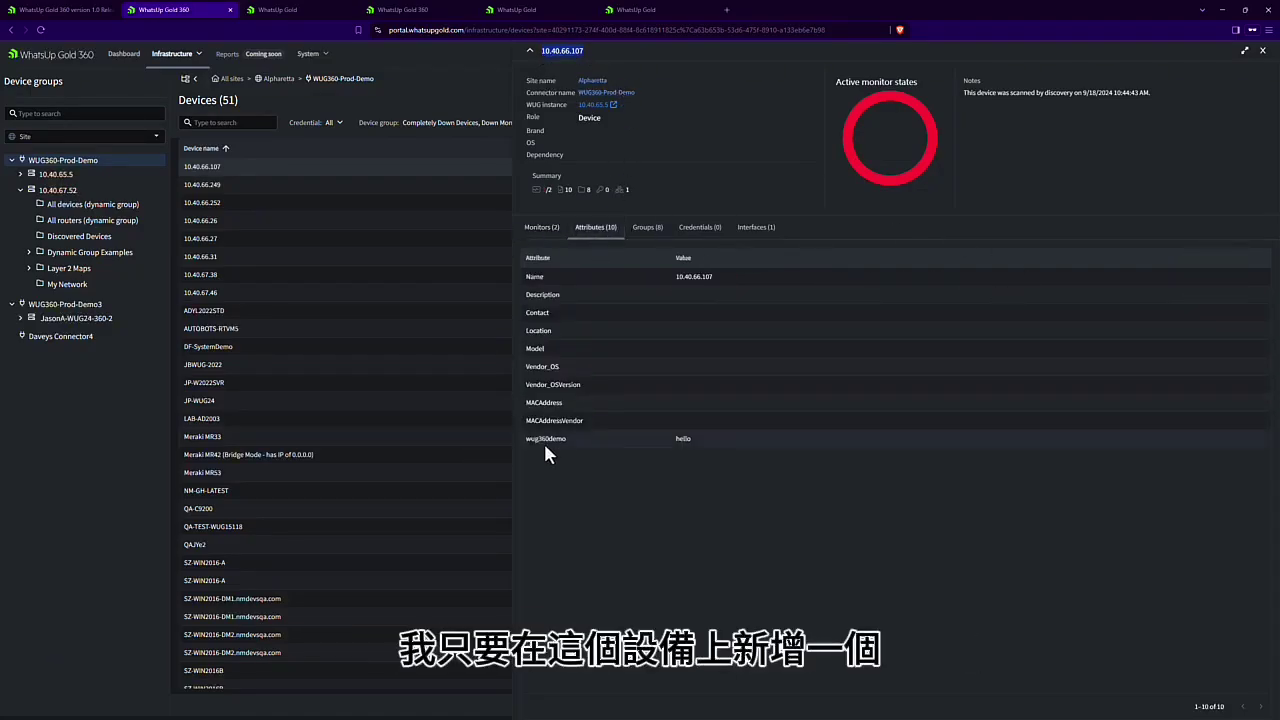
click(548, 440)
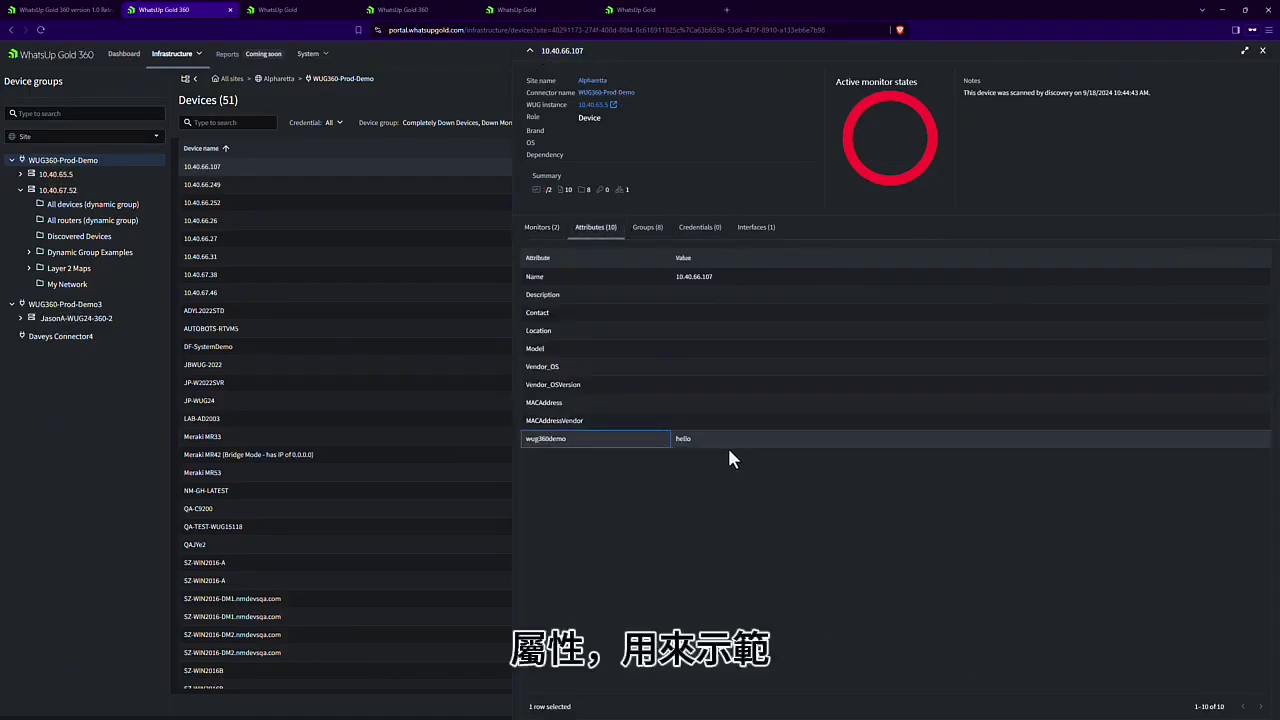
- Switch to the WhatsUp Gold console, search for device 10.40.66.107 and open its properties
click(281, 14)
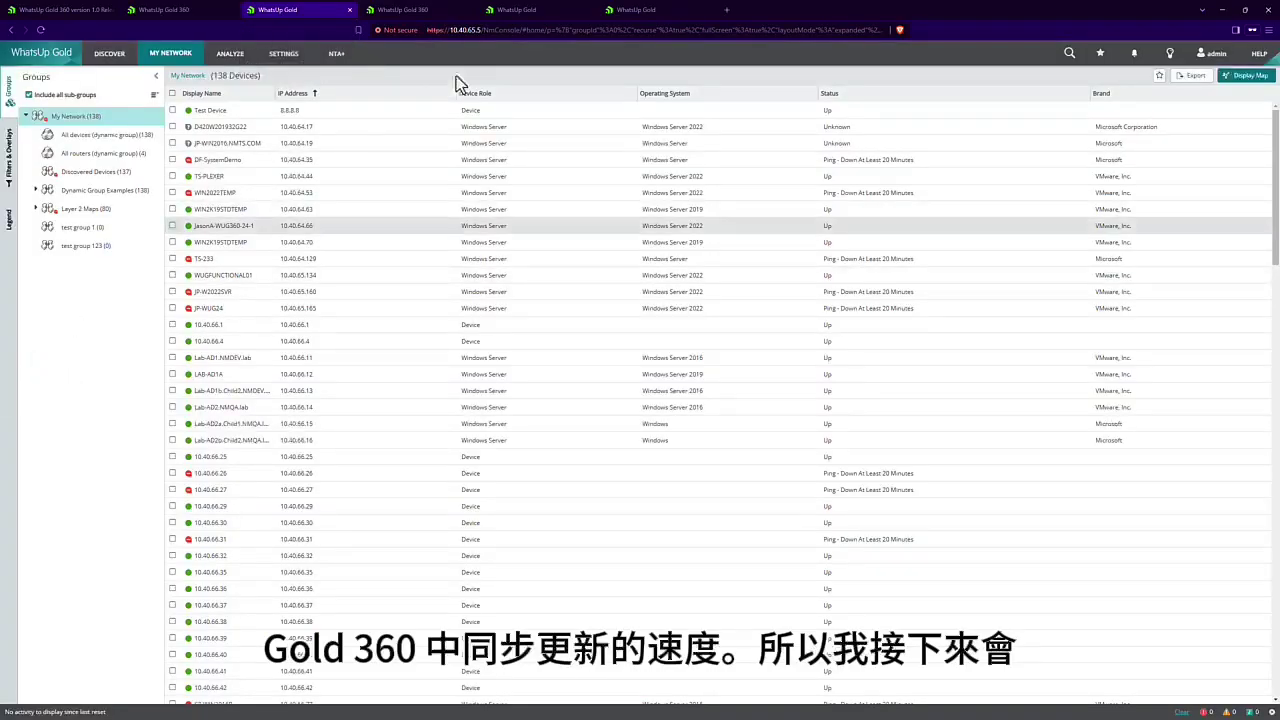
click(1069, 53)
text(10.40.66.187)
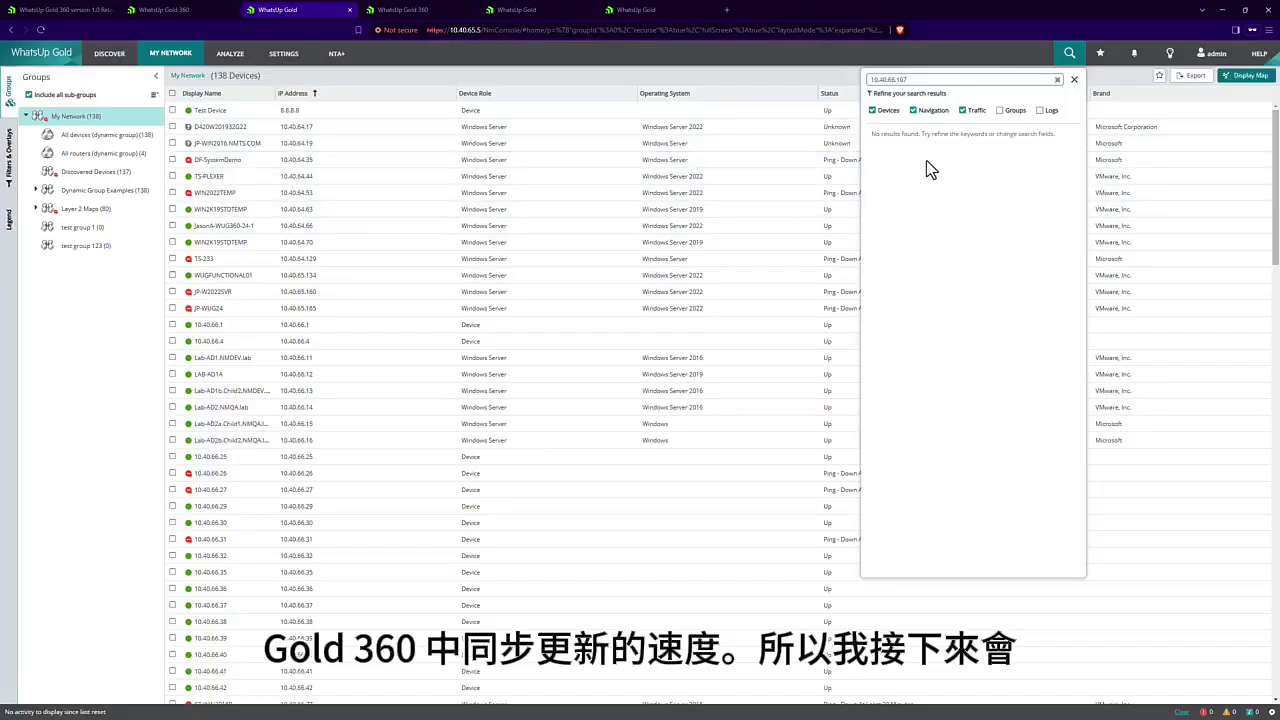
click(906, 140)
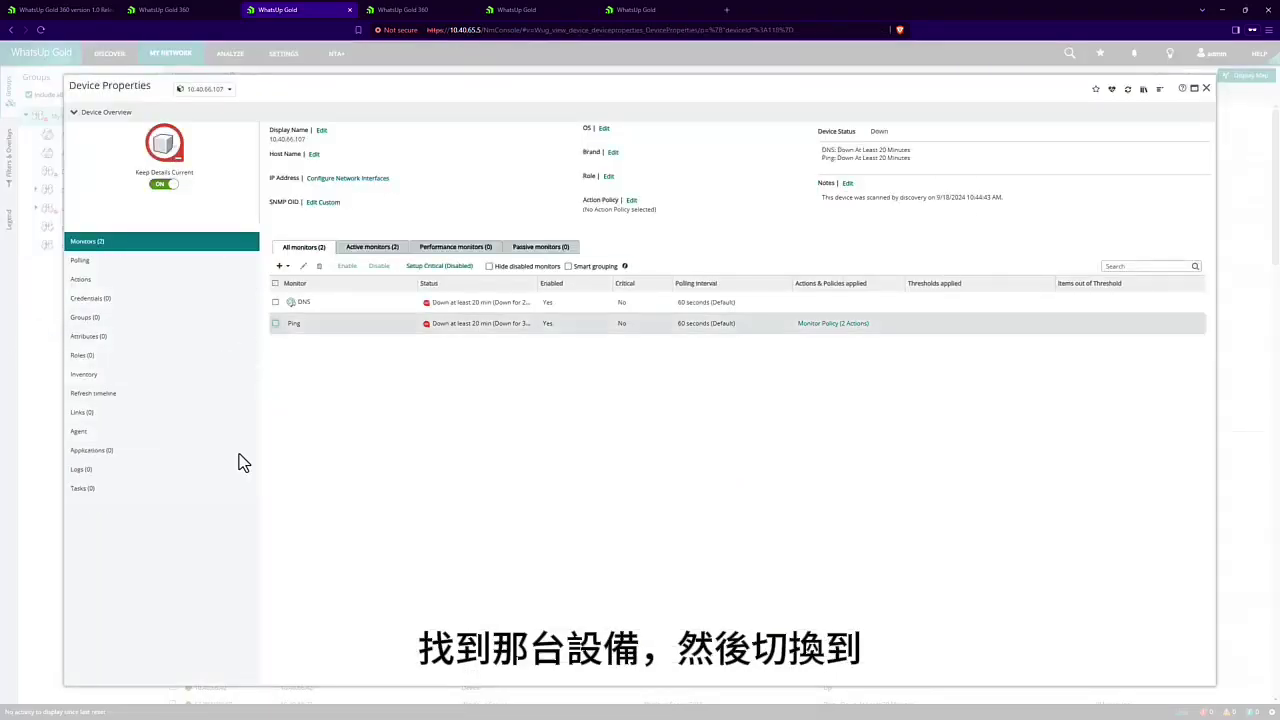
- Set the value of the device's wug360demo attribute to "hello demo"
click(110, 452)
click(102, 318)
click(102, 337)
double_click(329, 435)
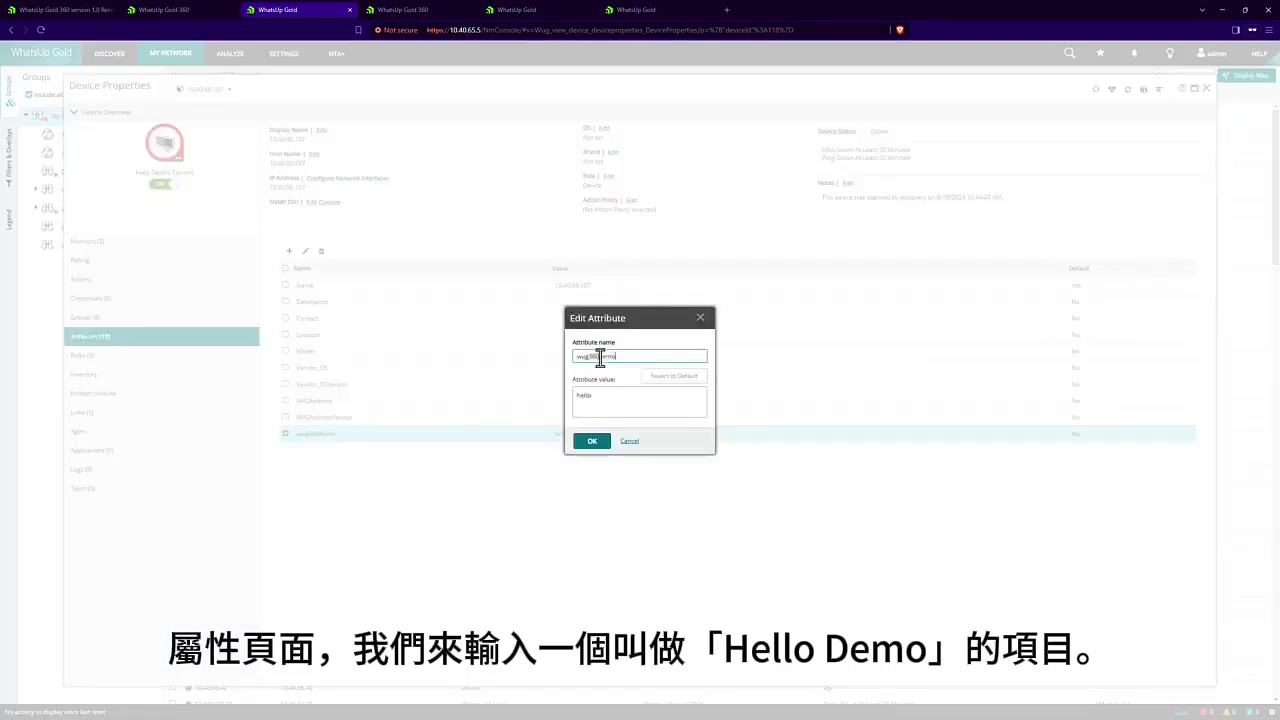
triple_click(622, 393)
click(580, 441)
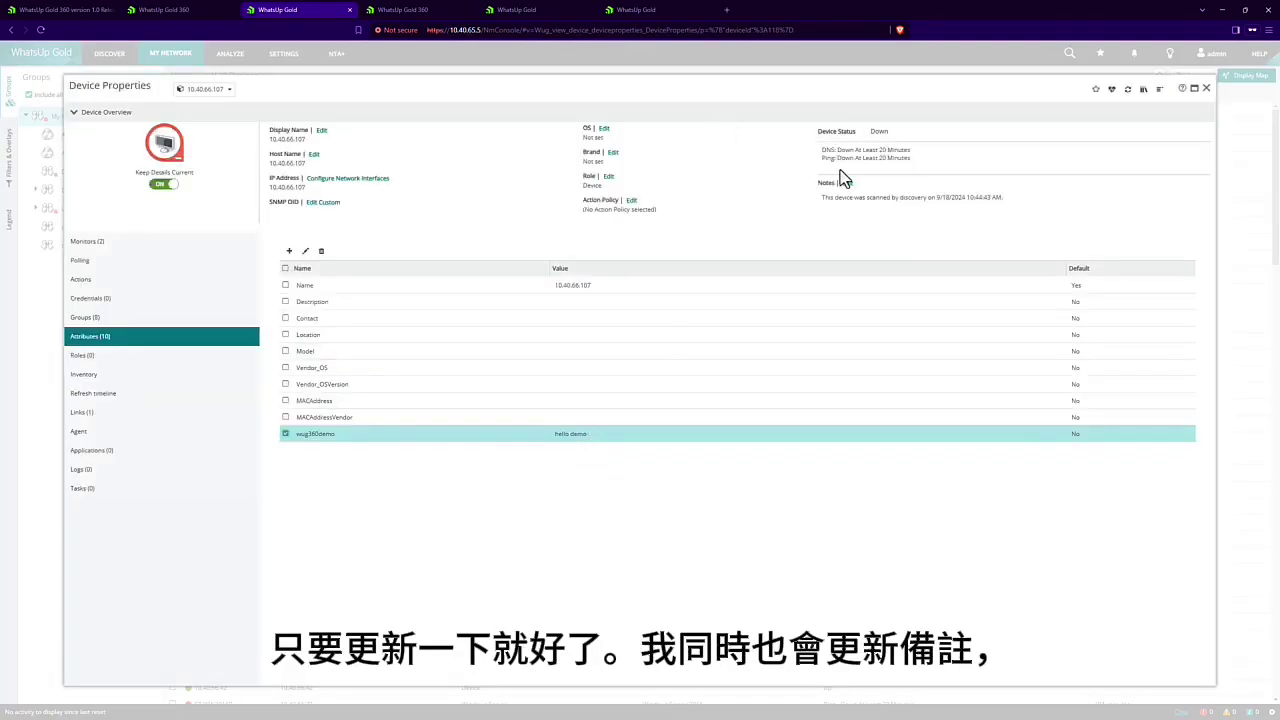
- Append "WUG360 Demo" to the existing device note
click(849, 186)
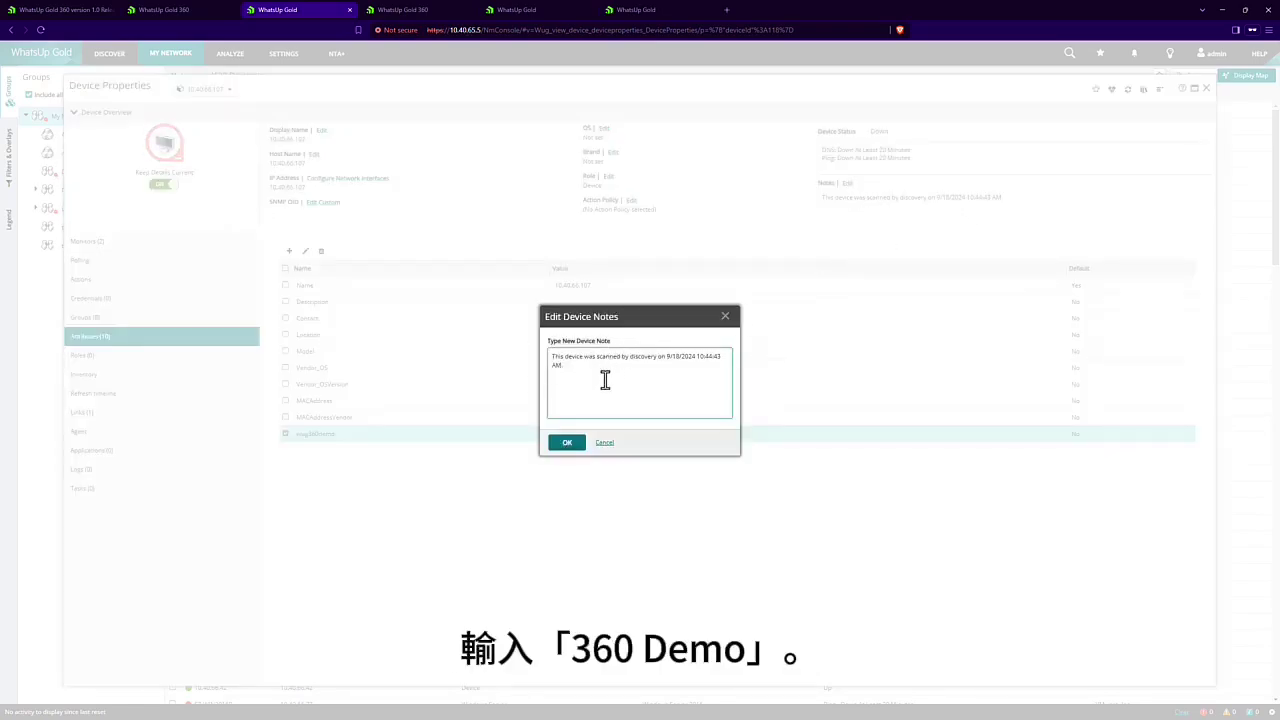
text(WUG360 Demo)
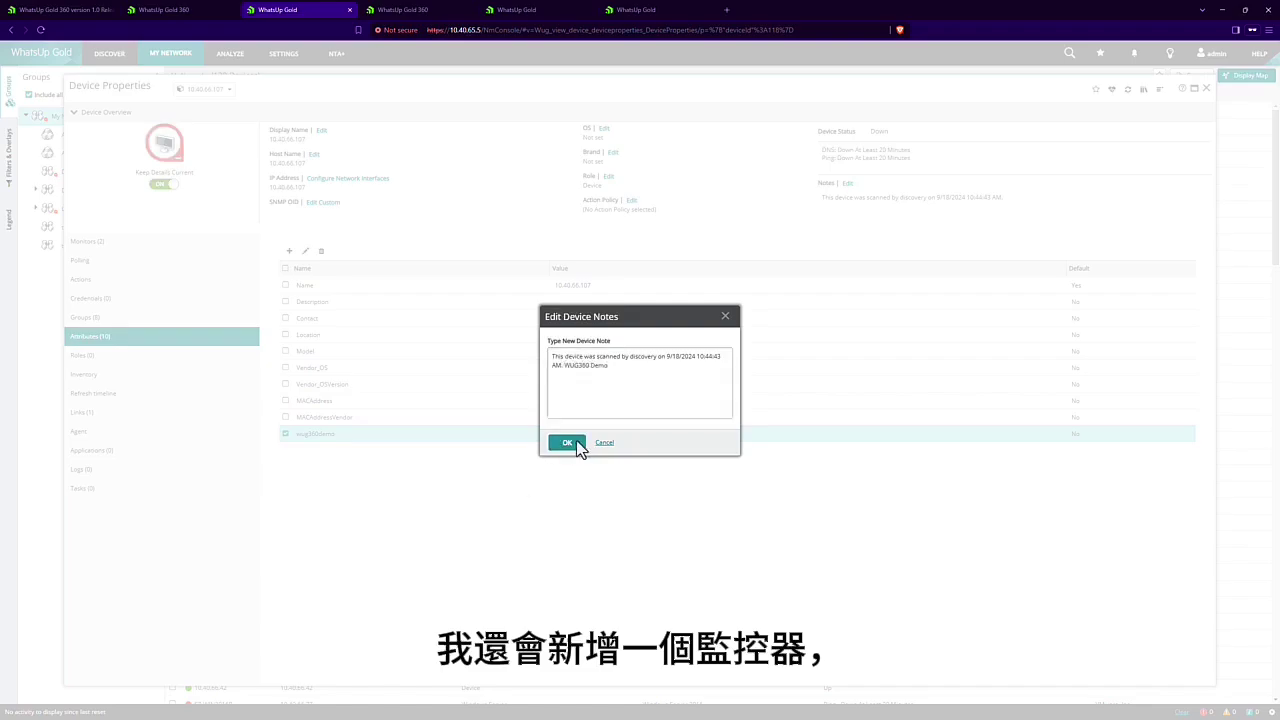
click(566, 442)
- Add a Power supply active monitor to the device and refresh the device
click(86, 244)
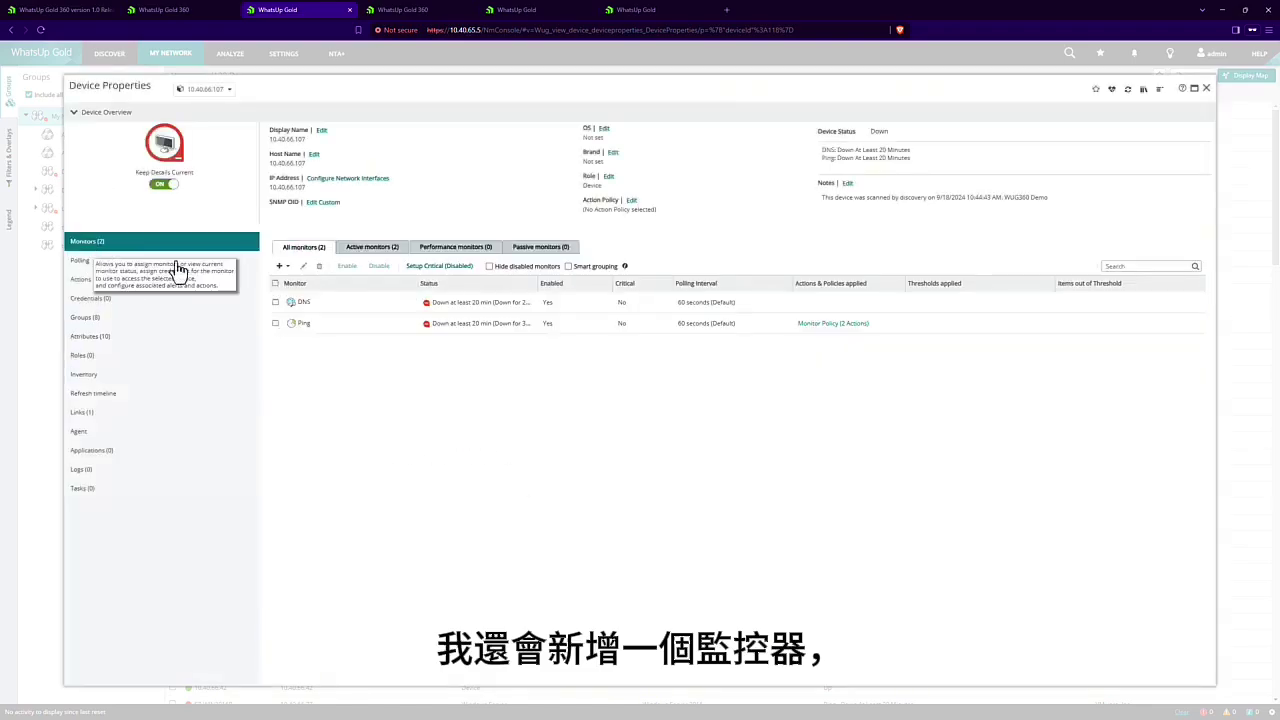
click(284, 267)
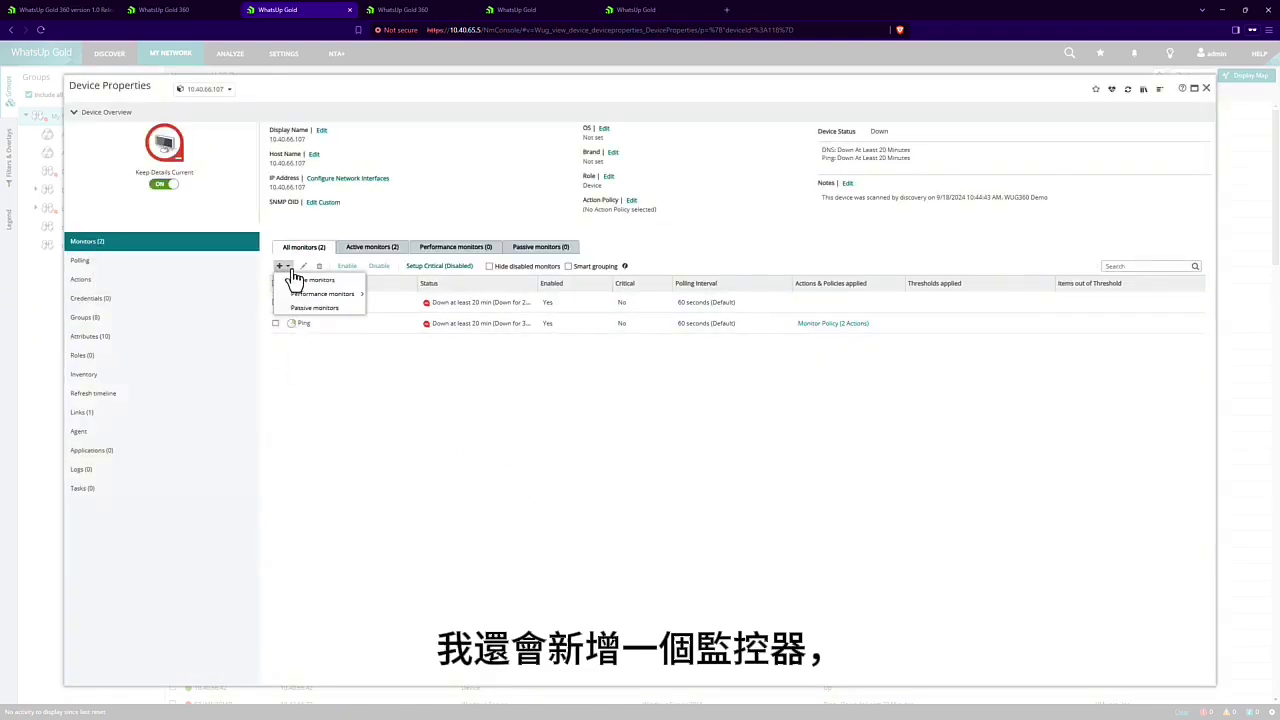
click(300, 280)
scroll(431, 332, down, 1)
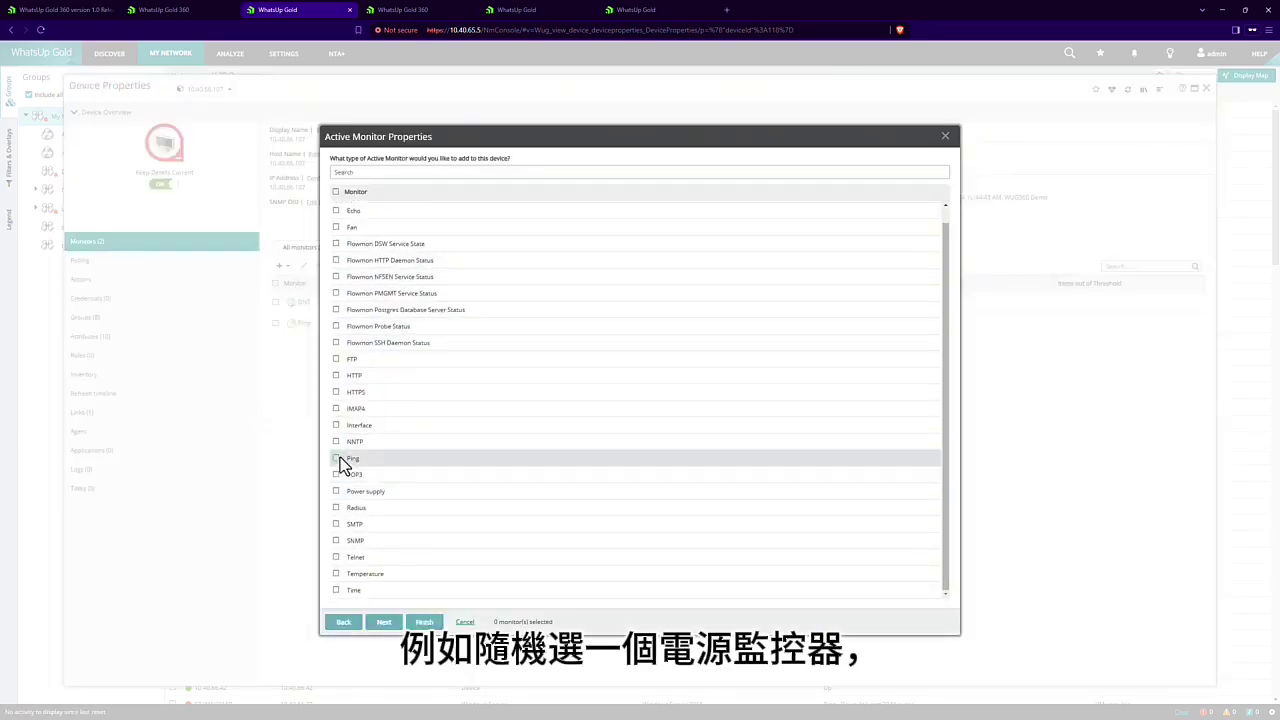
click(336, 491)
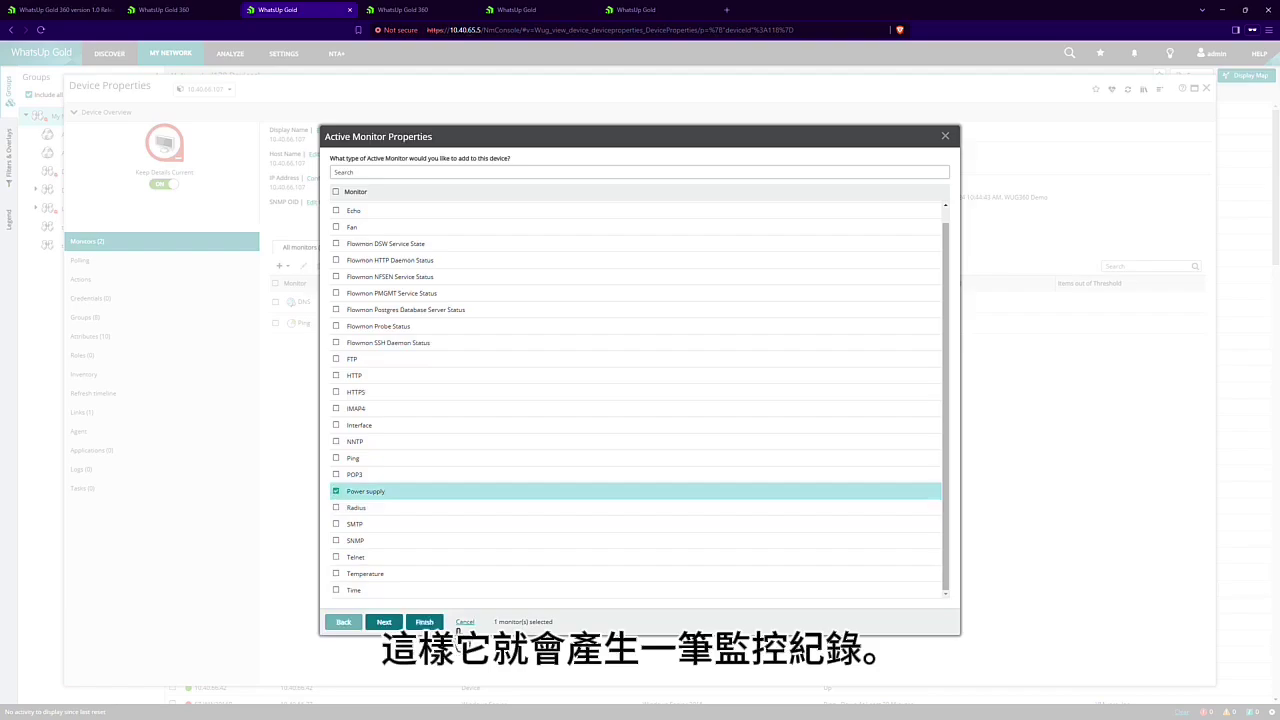
click(424, 622)
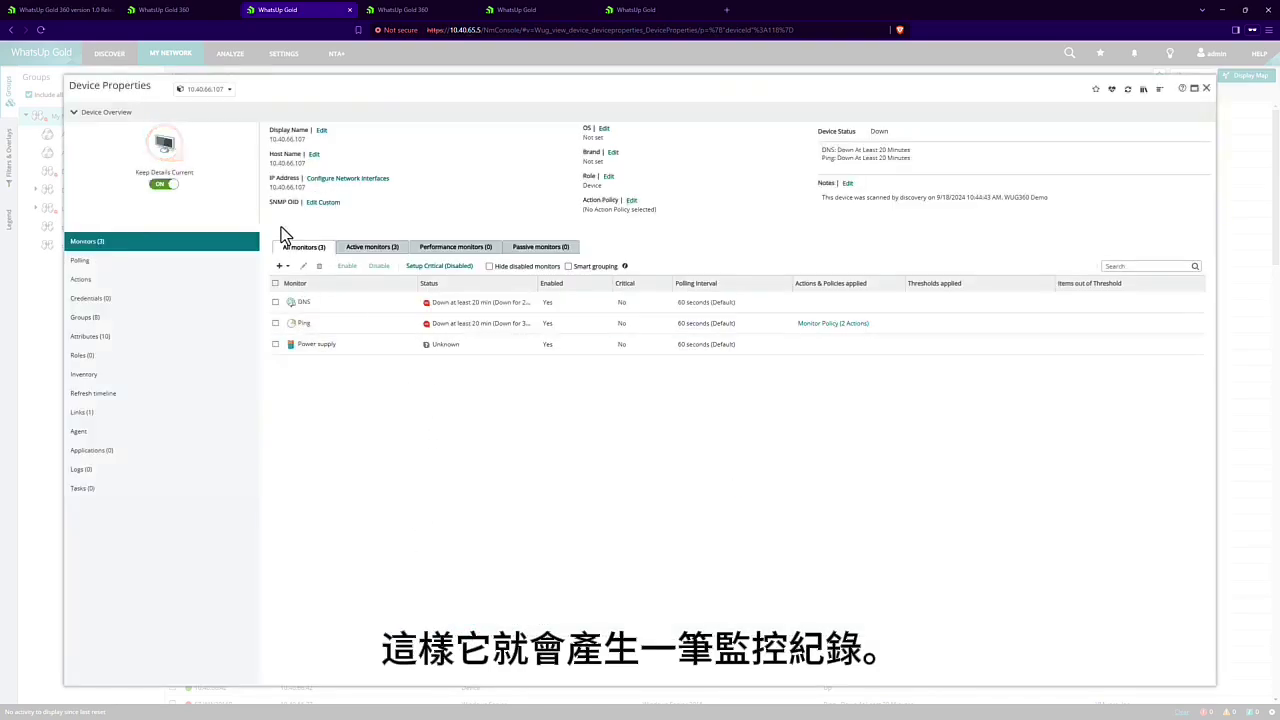
click(356, 352)
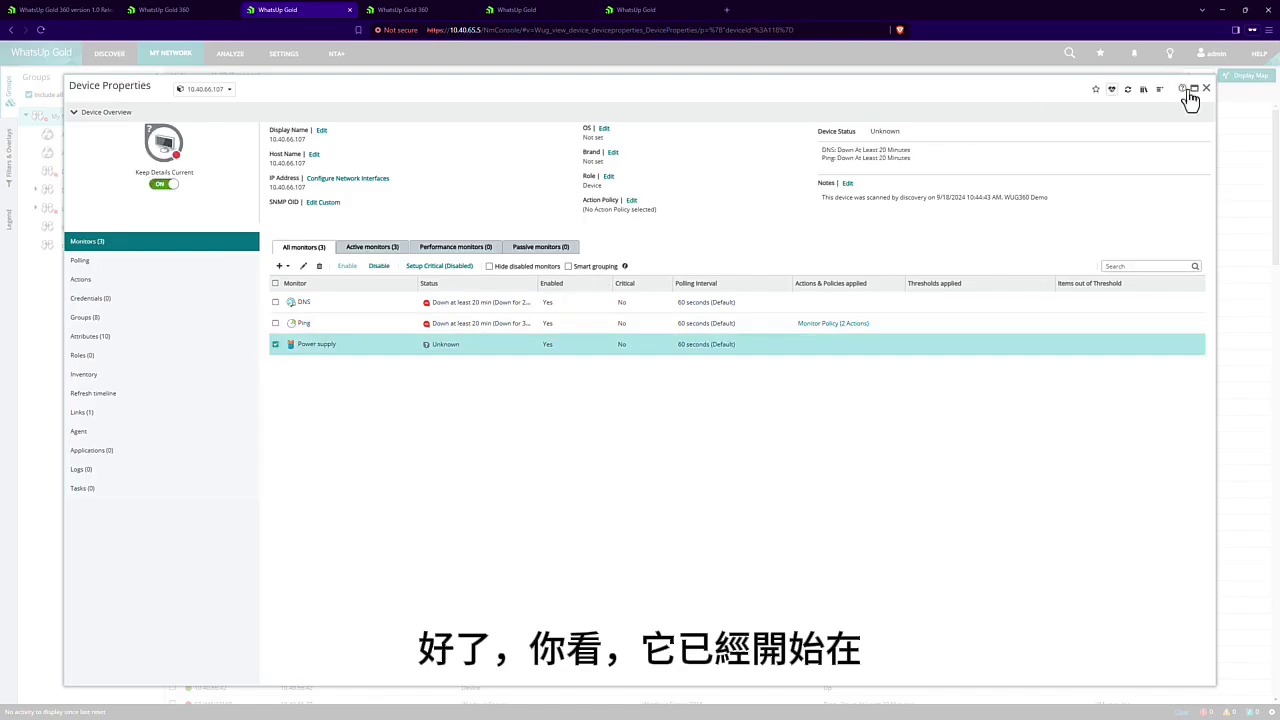
click(1129, 95)
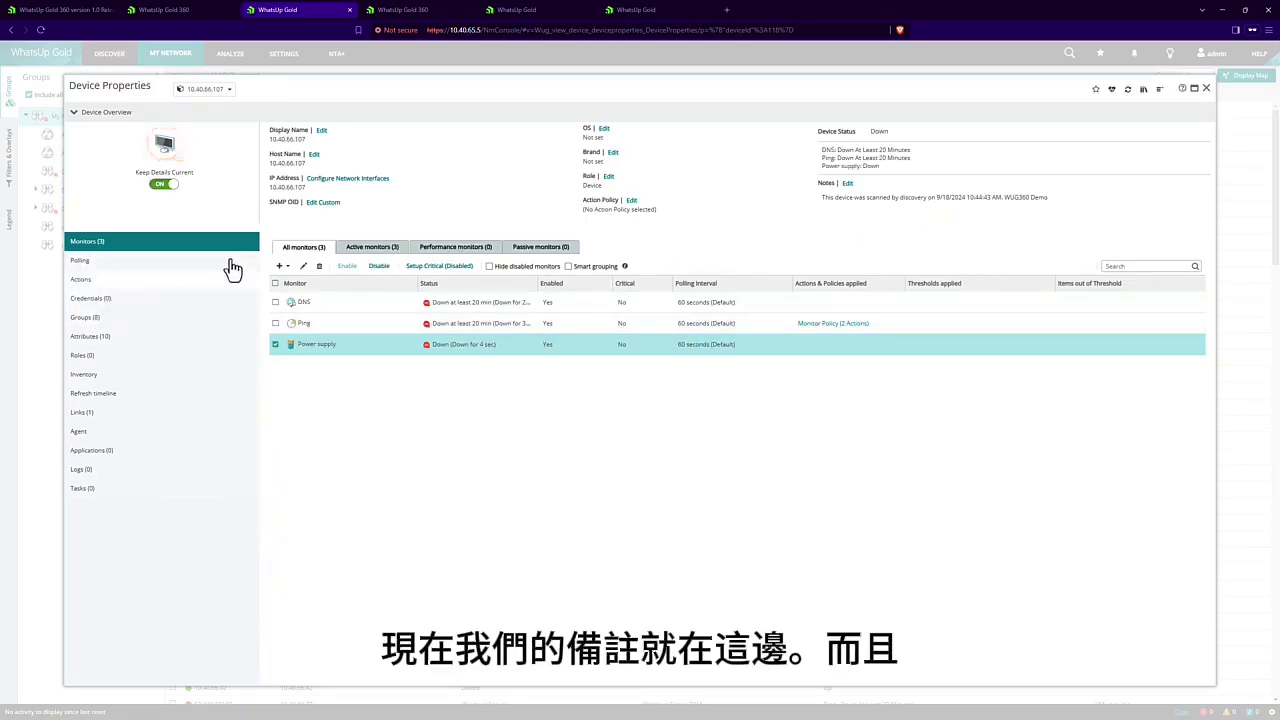
- Review the device's edited note and attributes, and close its properties
drag(822, 197, 1030, 198)
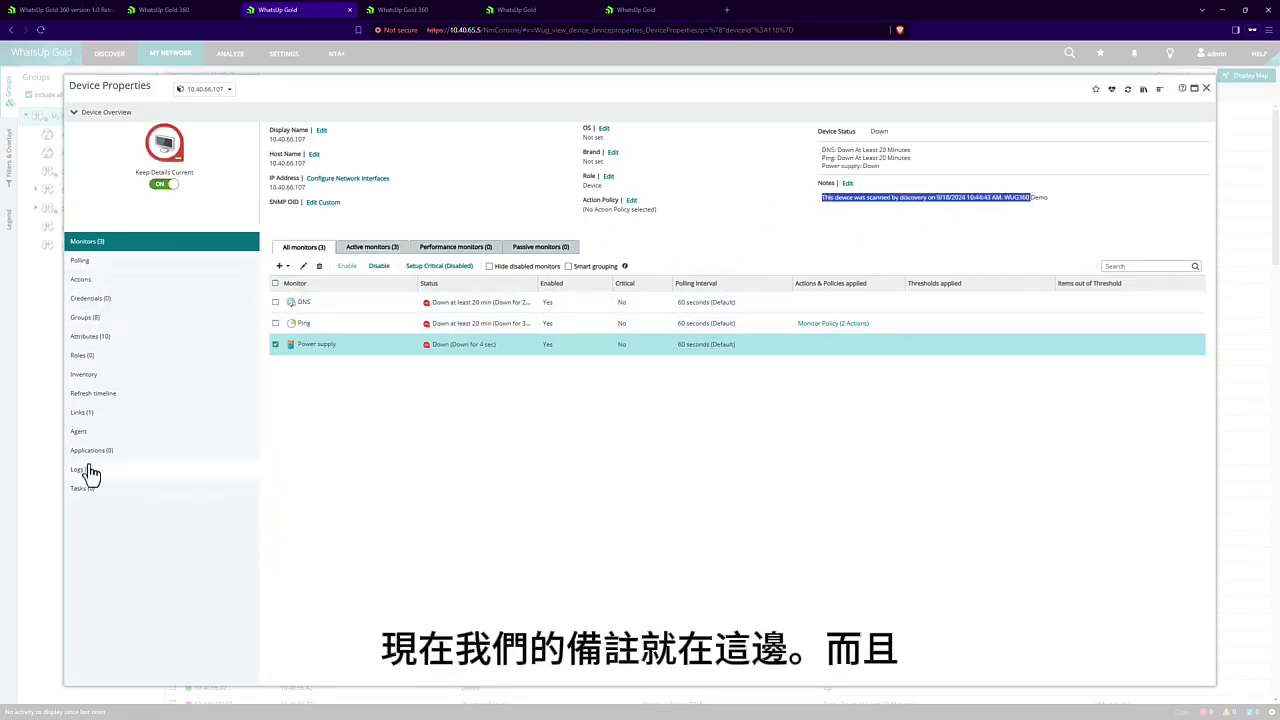
click(88, 338)
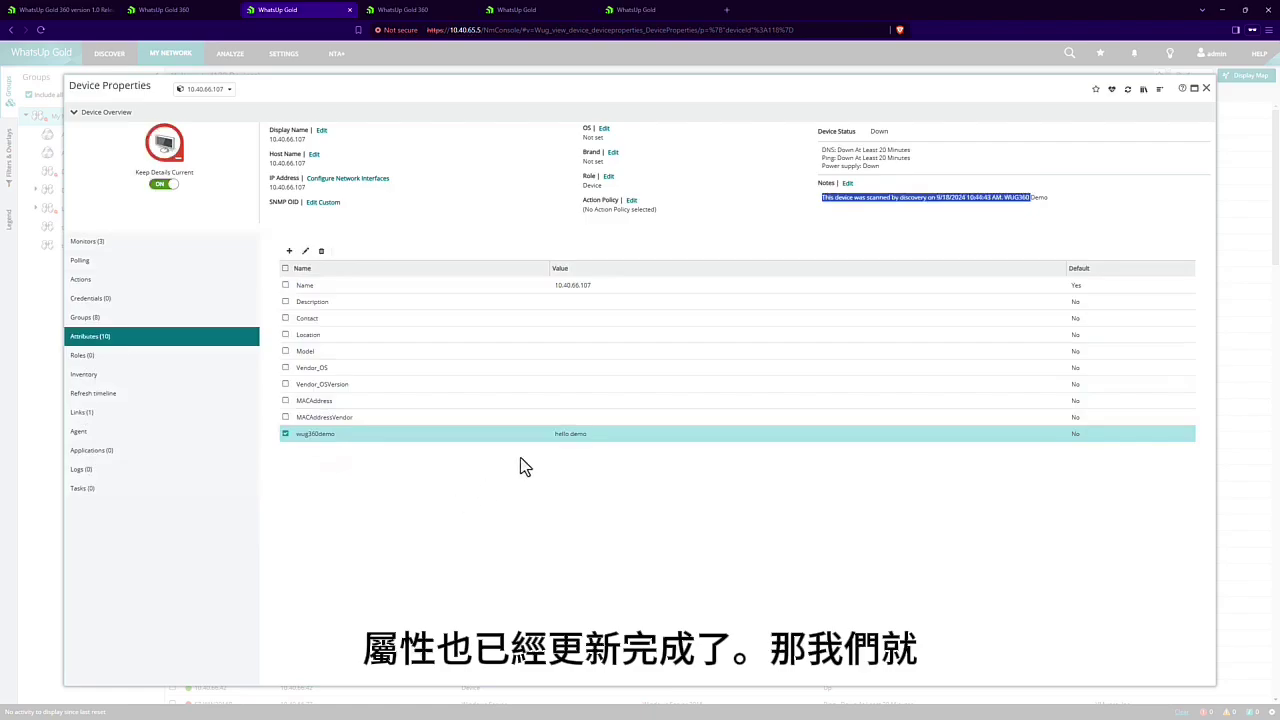
click(1206, 90)
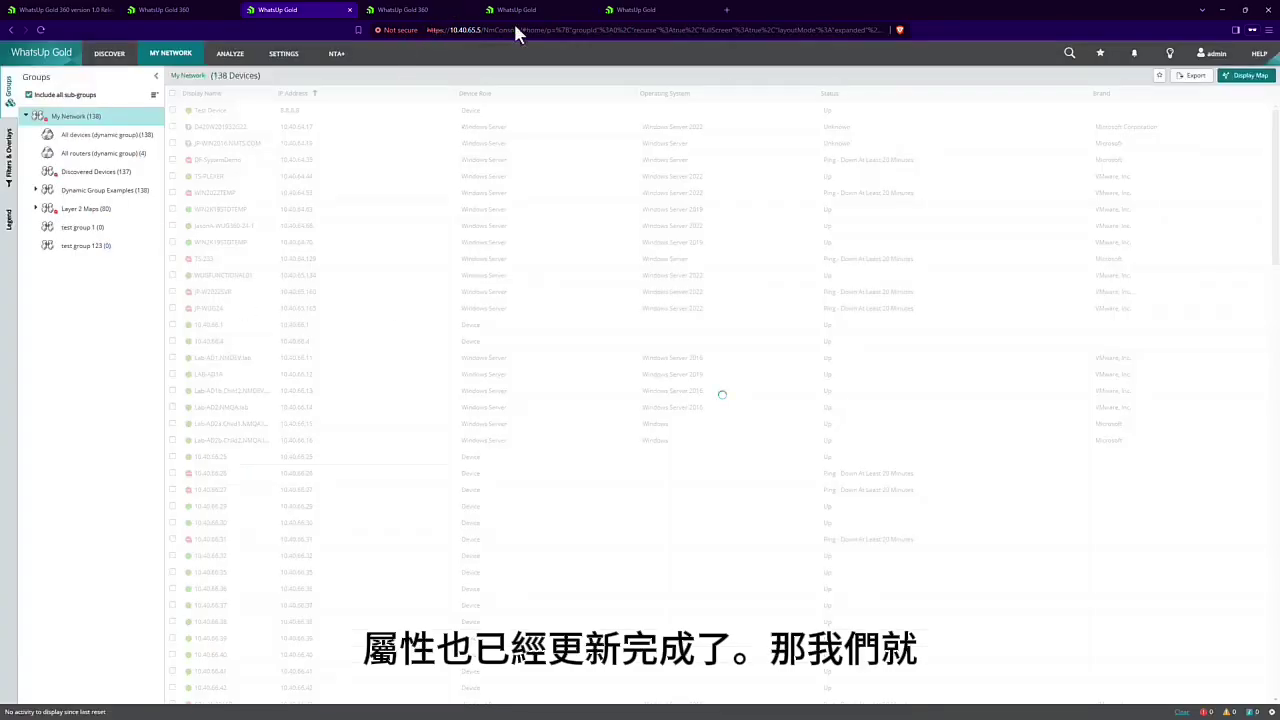
- Switch to the WhatsUp Gold 360 devices list, search for 10.40.66.107 and open the device's details
click(403, 9)
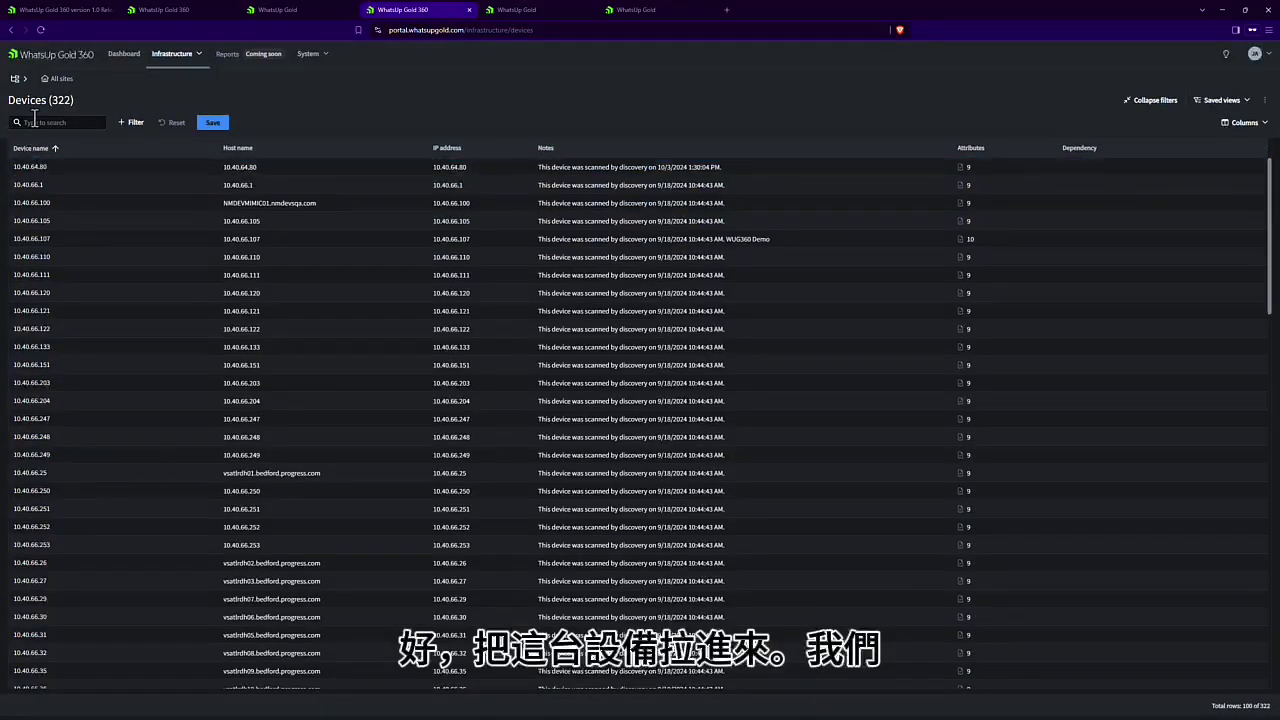
click(66, 122)
text(10.40.66.107)
click(172, 169)
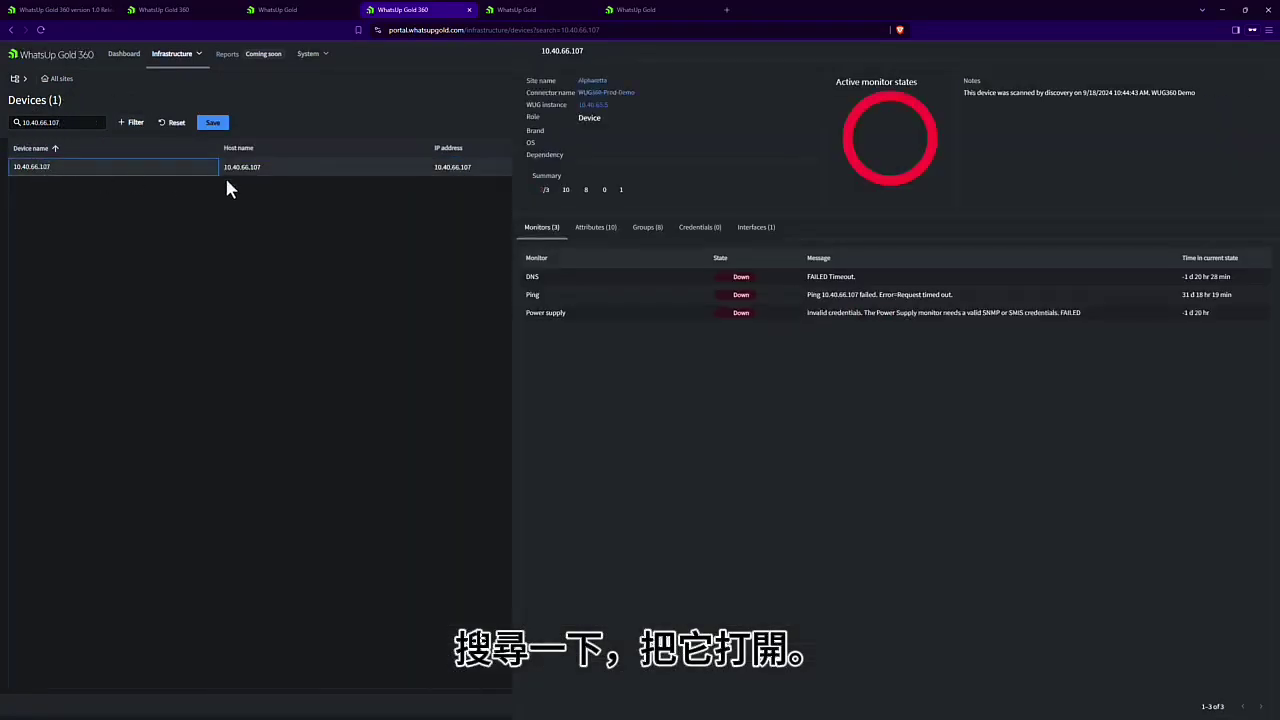
- Check the synced Power supply monitor, wug360demo attribute value and note in the device details
click(641, 314)
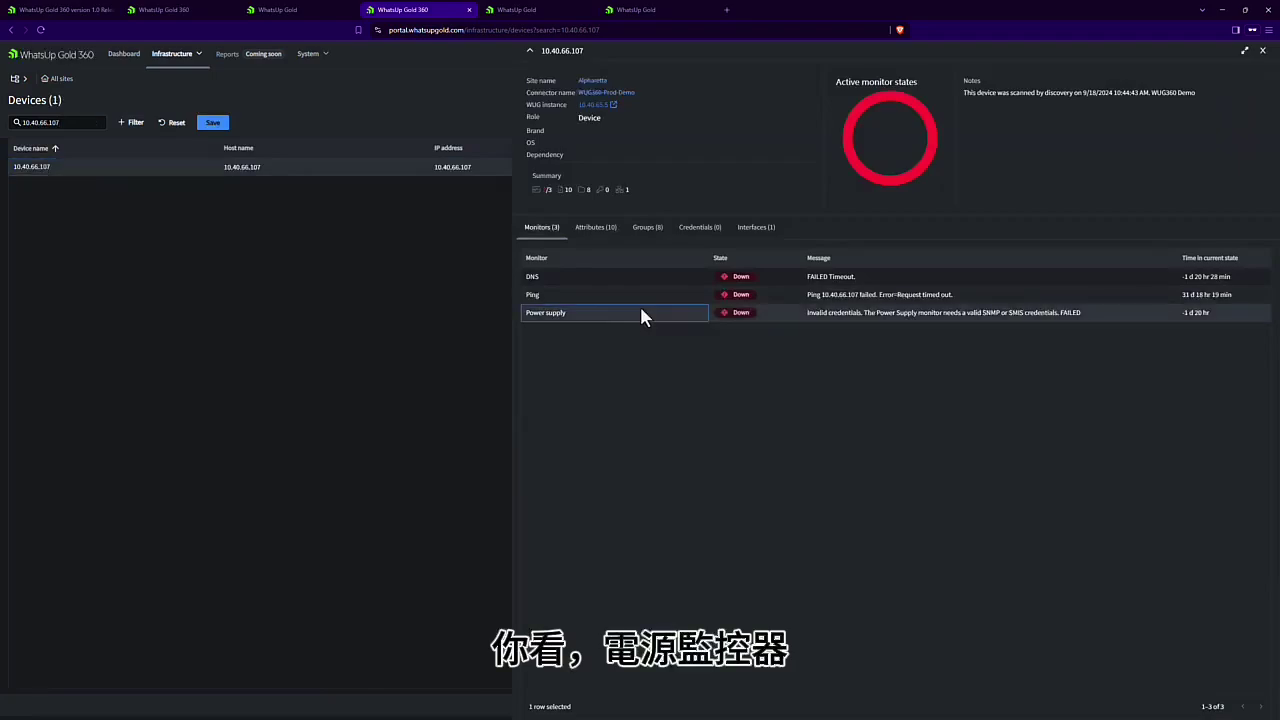
click(597, 231)
double_click(683, 438)
drag(1198, 92, 977, 83)
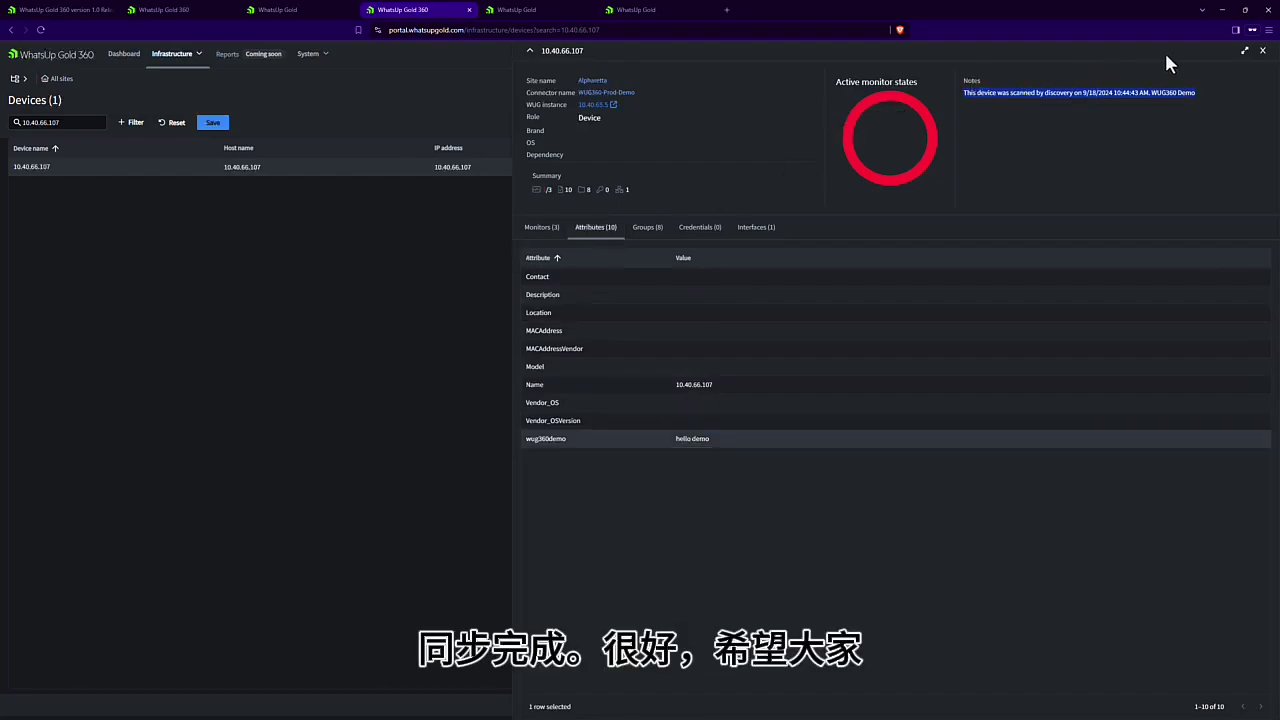
- Close the device details and go to the dashboards page
click(1262, 50)
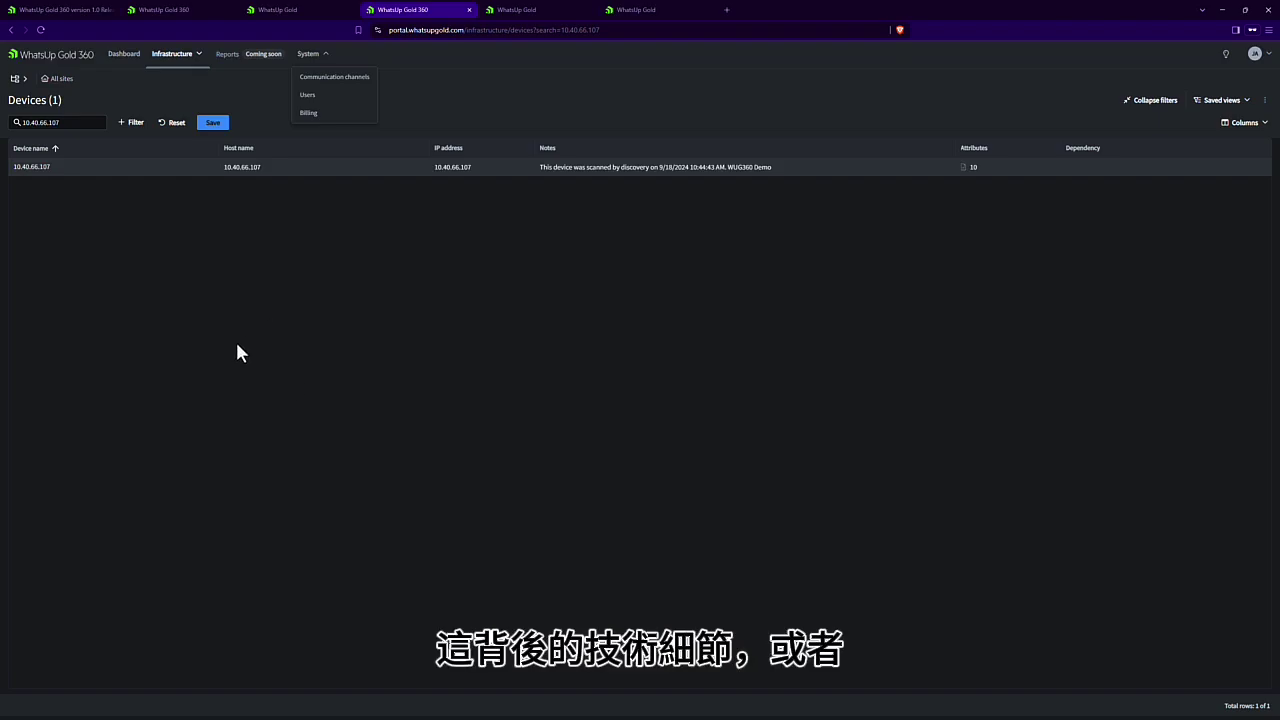
click(126, 56)
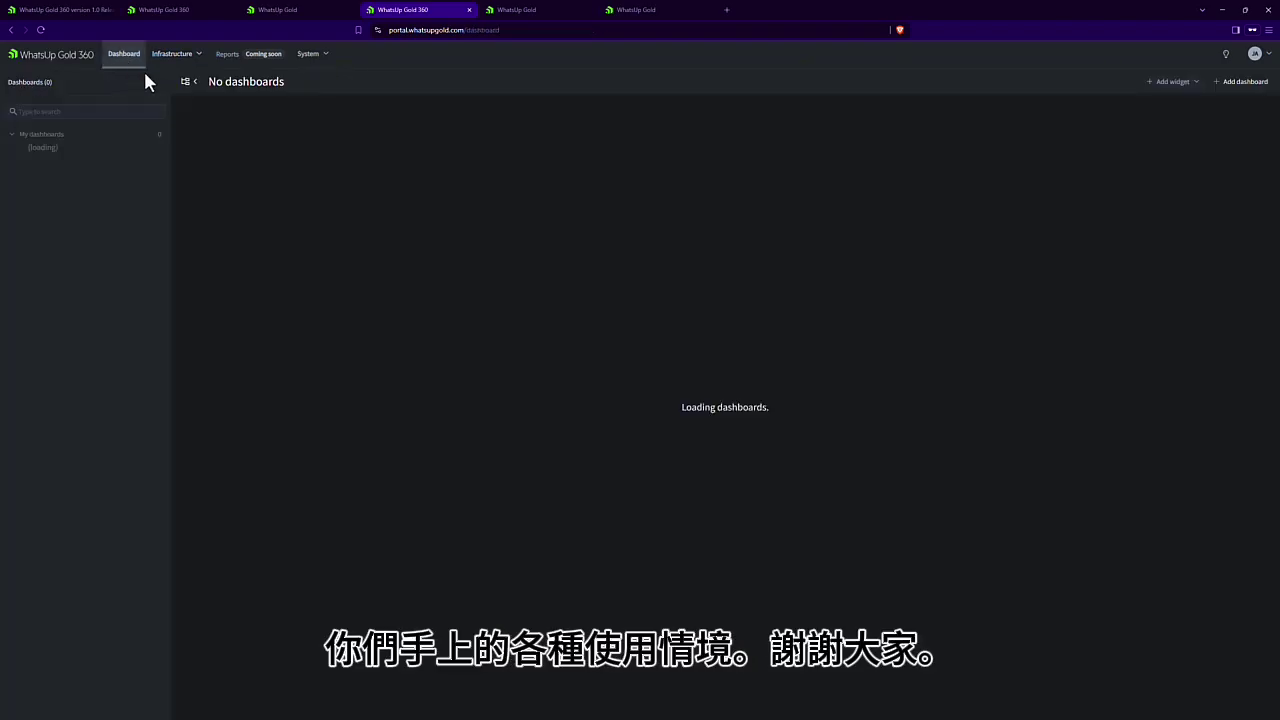